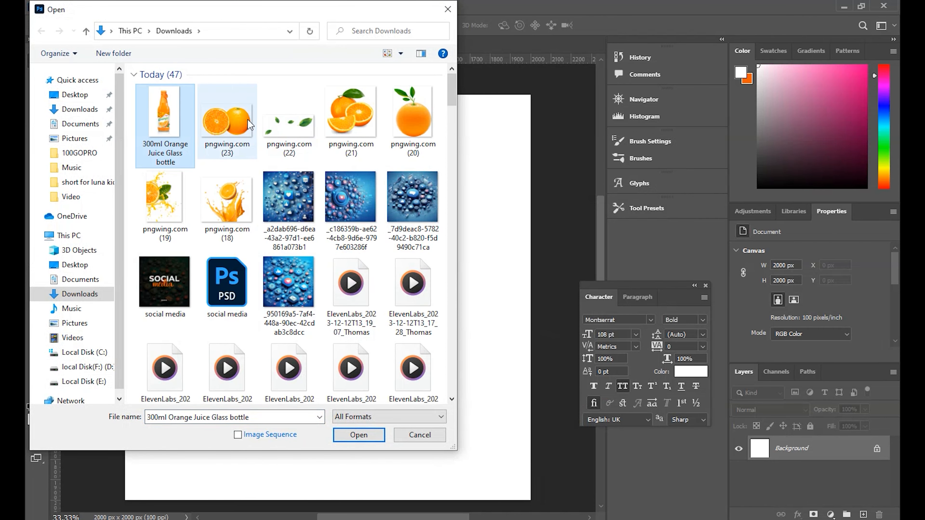
Open the bottle image 300ml Orange Juice Glass bottle together with the orange images pngwing.com (18) to (23) from Downloads.
{"action": "left_click", "coordinate": [234, 200]}
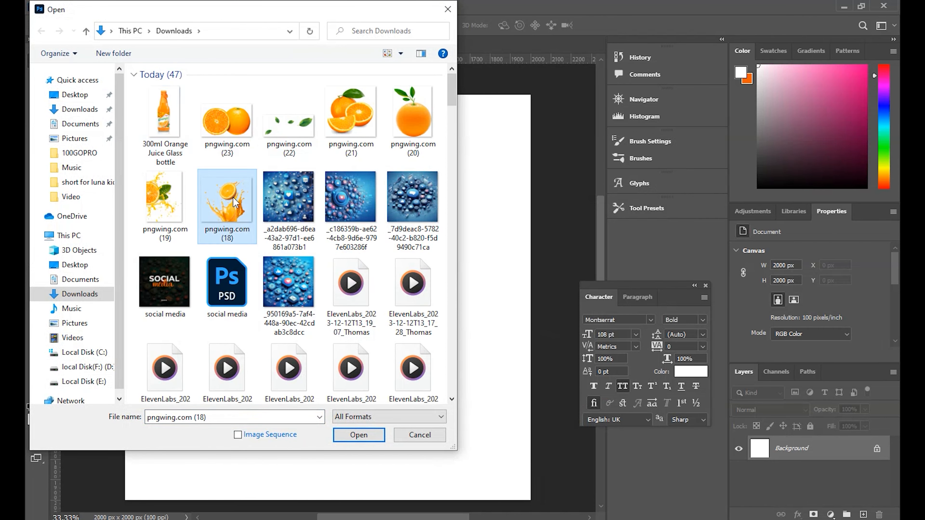
{"action": "left_click", "coordinate": [164, 144], "text": "shift"}
{"action": "left_click", "coordinate": [357, 433]}
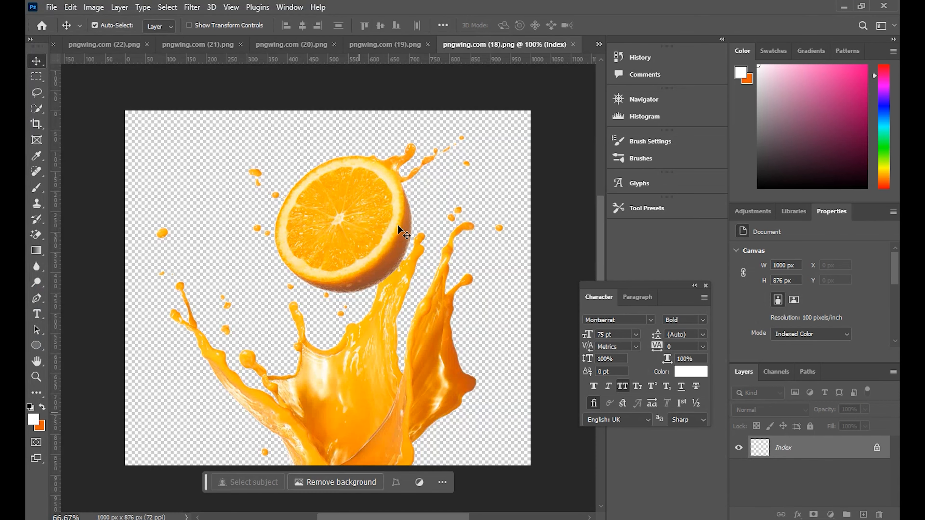
Switch to the 300ml Orange Juice Glass bottle image, unlock its background layer and select that layer.
{"action": "left_click", "coordinate": [598, 45]}
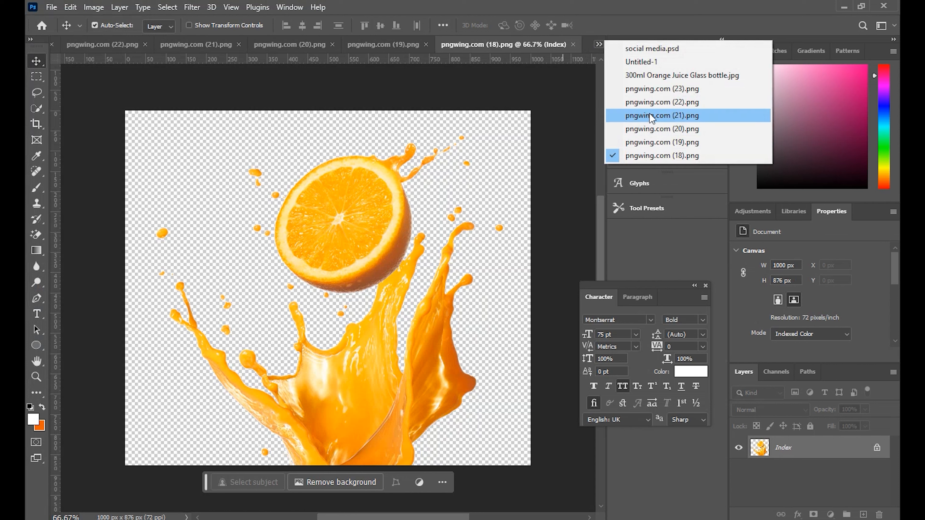
{"action": "left_click", "coordinate": [665, 75]}
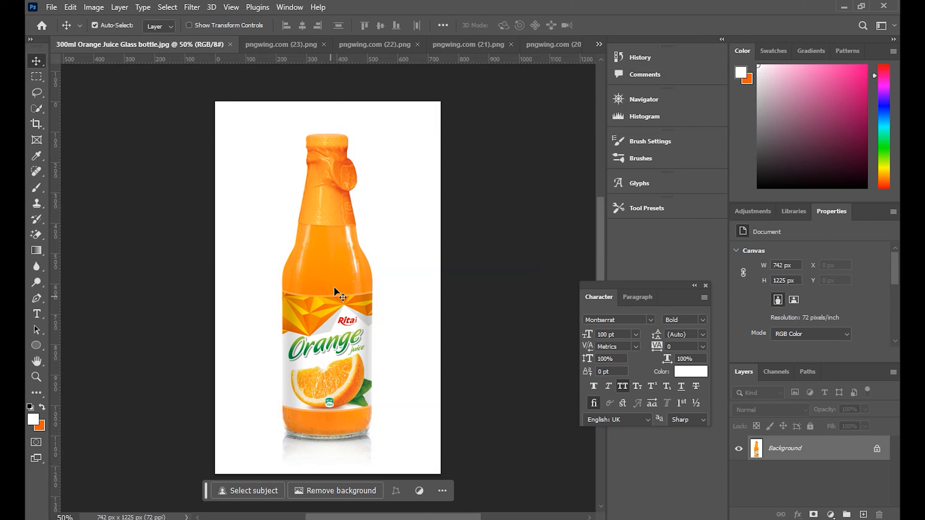
{"action": "left_click", "coordinate": [877, 450]}
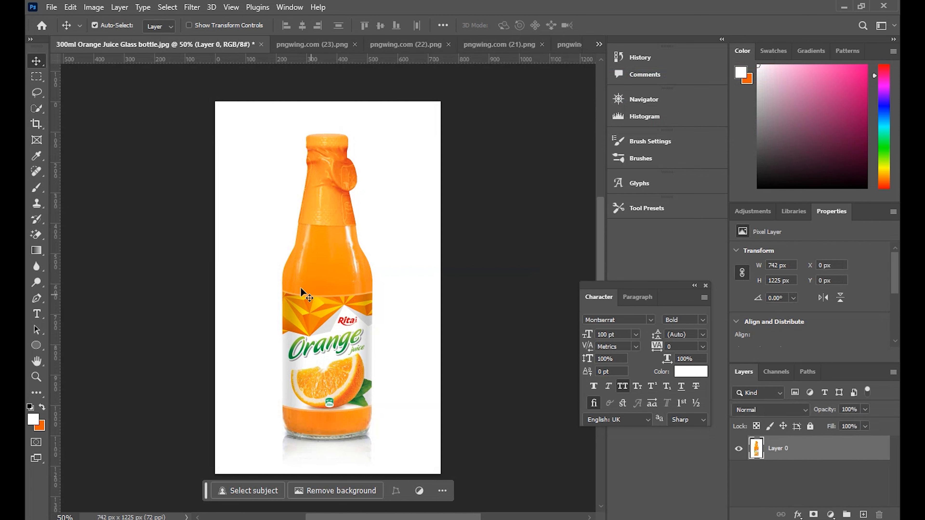
{"action": "right_click", "coordinate": [317, 269]}
{"action": "left_click", "coordinate": [364, 279]}
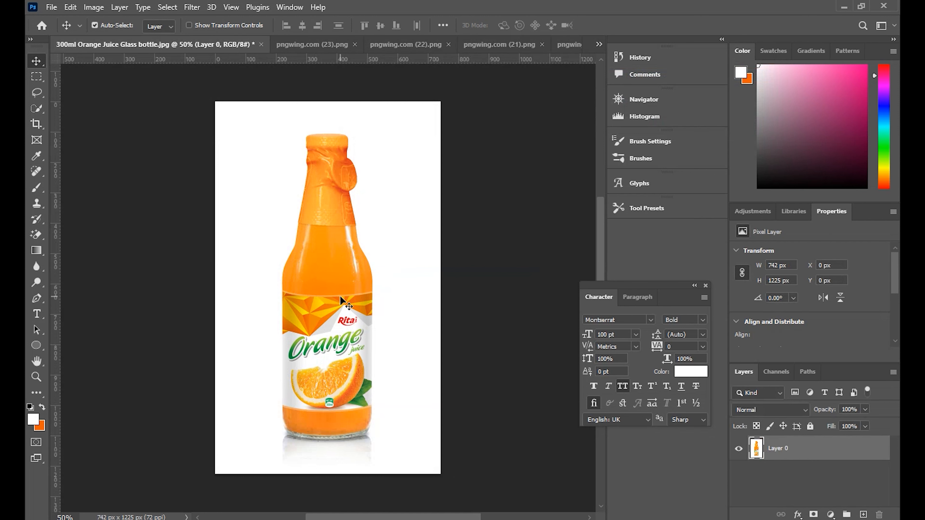
{"action": "right_click", "coordinate": [340, 295]}
{"action": "left_click", "coordinate": [375, 305]}
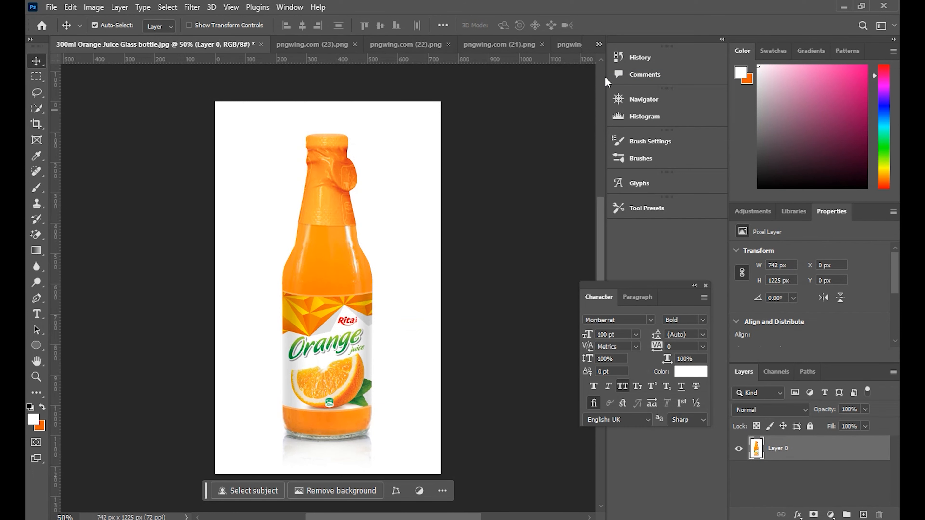
Copy the bottle image into the Untitled-1 document and place it horizontally centred, slightly below the middle of the canvas.
{"action": "left_click", "coordinate": [599, 44]}
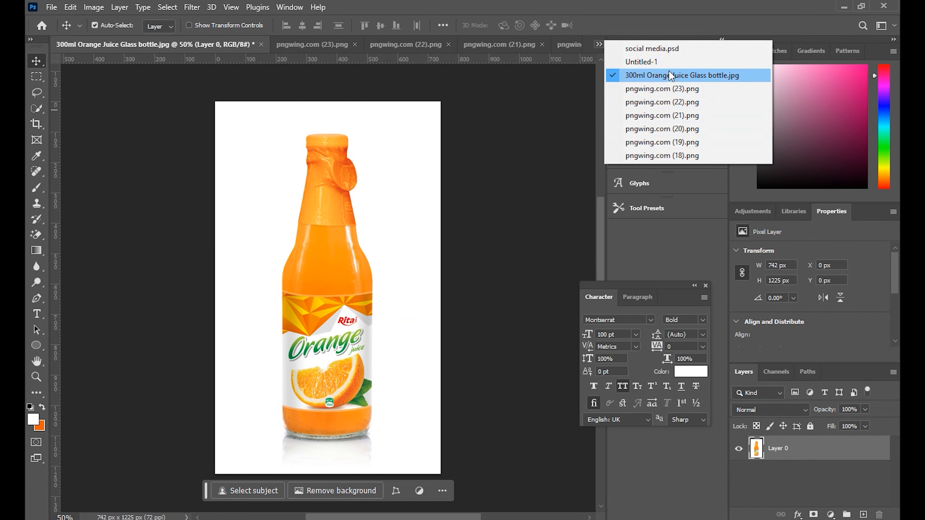
{"action": "left_click", "coordinate": [672, 63]}
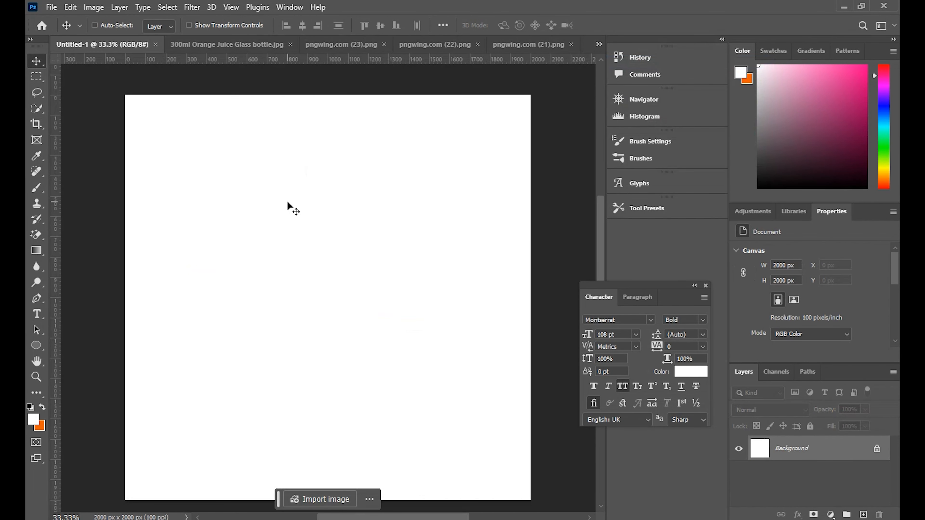
{"action": "key", "text": "ctrl+v"}
{"action": "left_click_drag", "start_coordinate": [337, 292], "coordinate": [336, 309]}
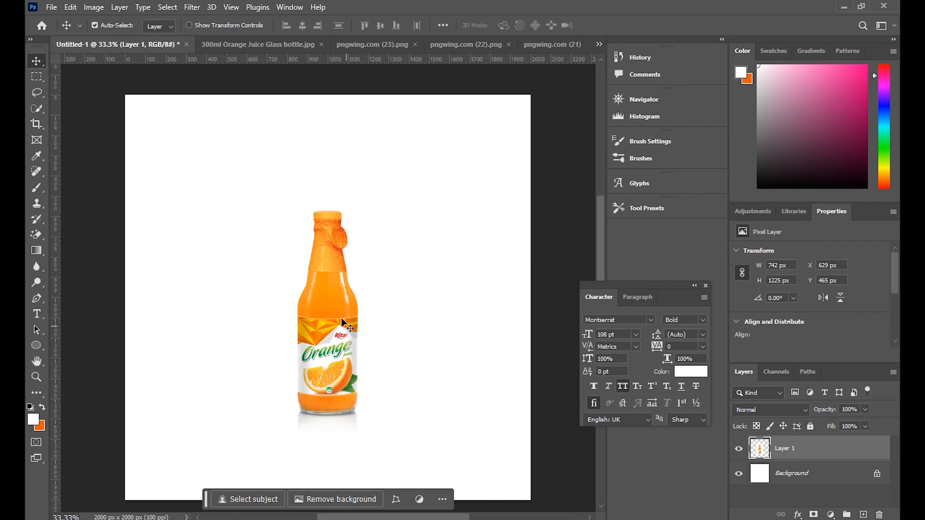
Scale the bottle layer up to about 124% and centre it on the canvas.
{"action": "key", "text": "ctrl+t"}
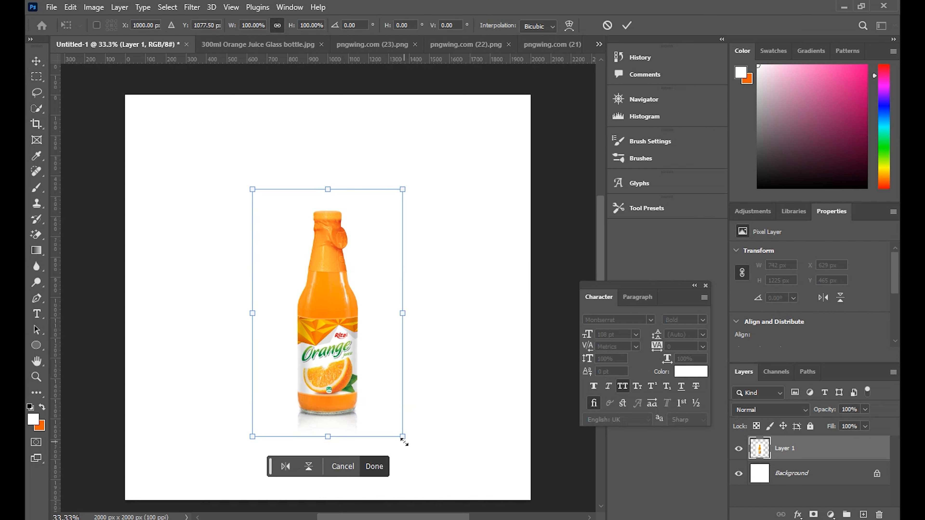
{"action": "left_click_drag", "start_coordinate": [403, 437], "coordinate": [420, 466]}
{"action": "left_click_drag", "start_coordinate": [352, 389], "coordinate": [355, 374]}
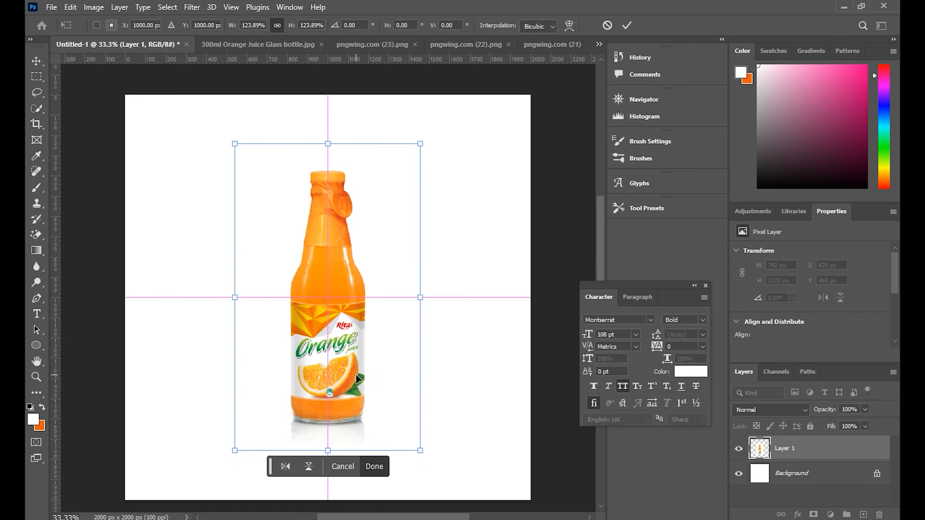
{"action": "left_click", "coordinate": [626, 25]}
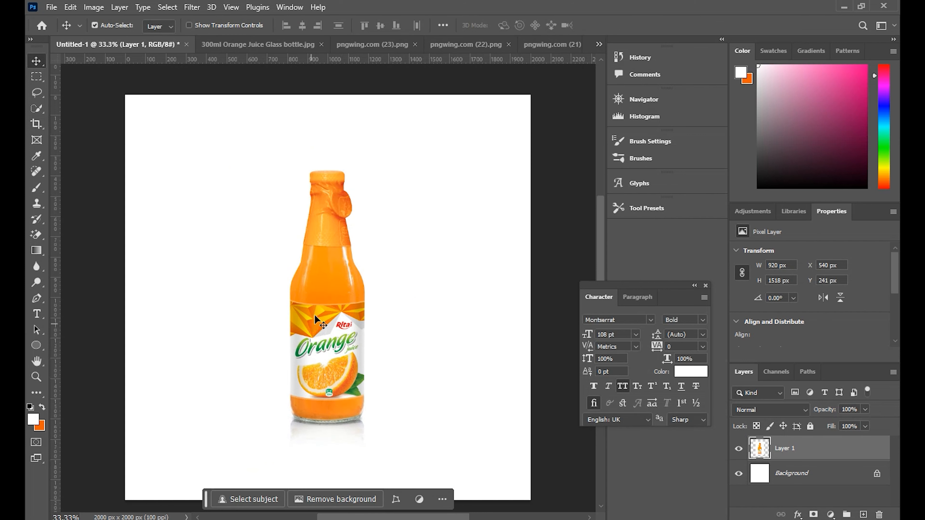
Select the bottle with Select Subject, then add the missed label areas beside the word juice and the leaf using Quick Selection.
{"action": "left_click", "coordinate": [168, 7]}
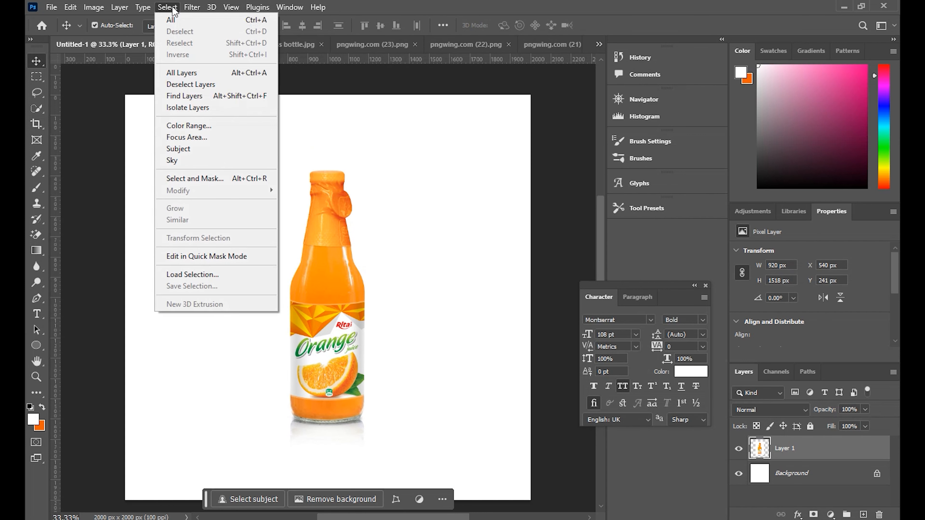
{"action": "left_click", "coordinate": [199, 149]}
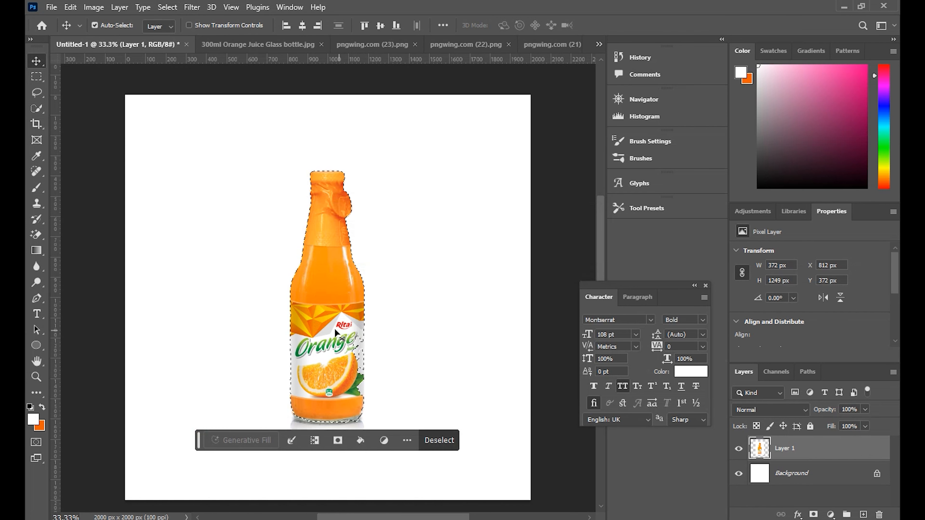
{"action": "key", "text": "ctrl+plus"}
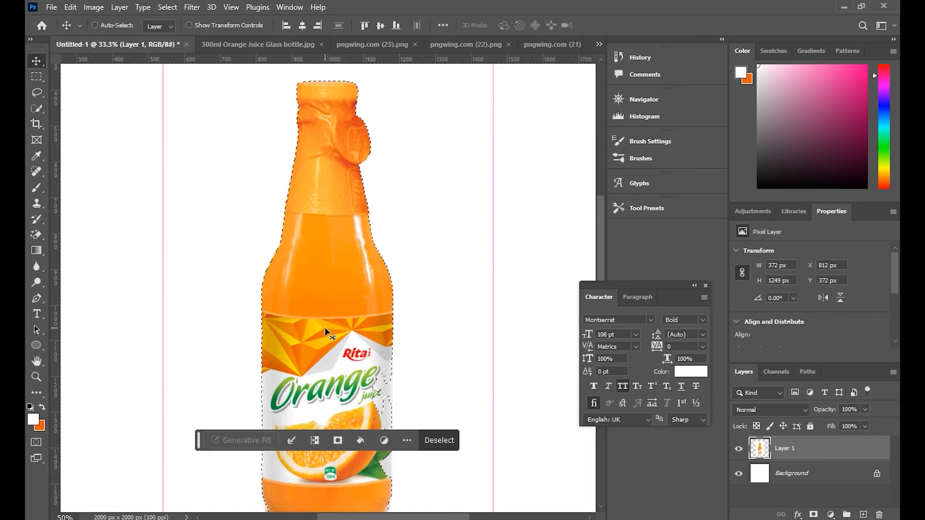
{"action": "key", "text": "ctrl+plus"}
{"action": "scroll", "coordinate": [336, 282], "scroll_direction": "down", "scroll_amount": 4}
{"action": "left_click", "coordinate": [38, 110]}
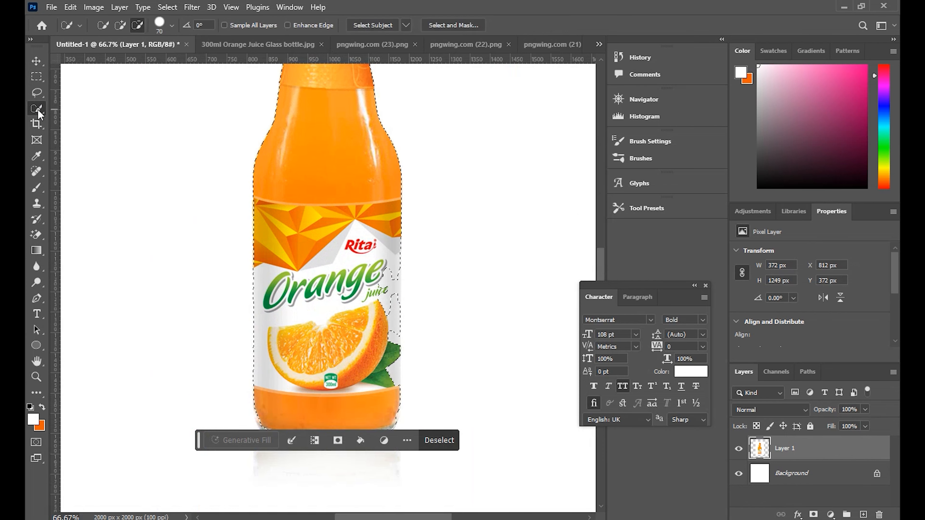
{"action": "left_click", "coordinate": [120, 25]}
{"action": "left_click_drag", "start_coordinate": [379, 283], "coordinate": [381, 305]}
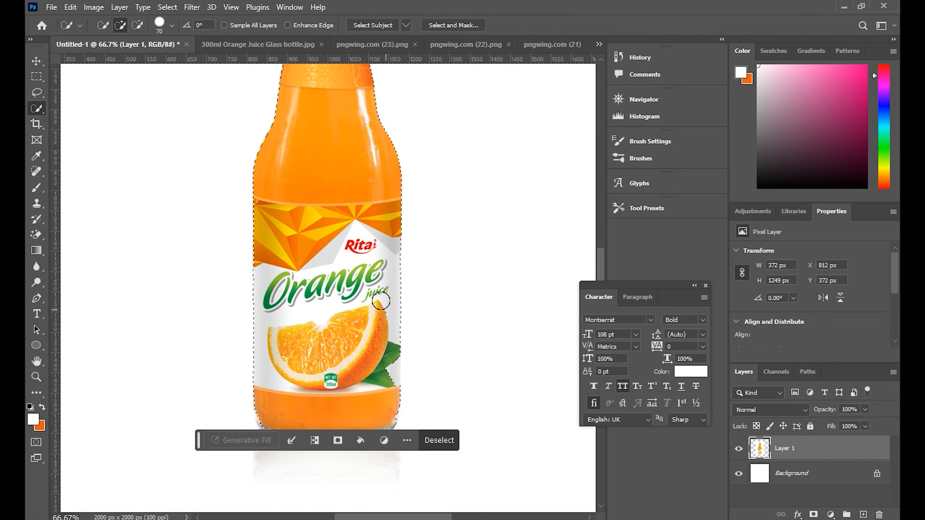
{"action": "left_click_drag", "start_coordinate": [378, 375], "coordinate": [378, 359]}
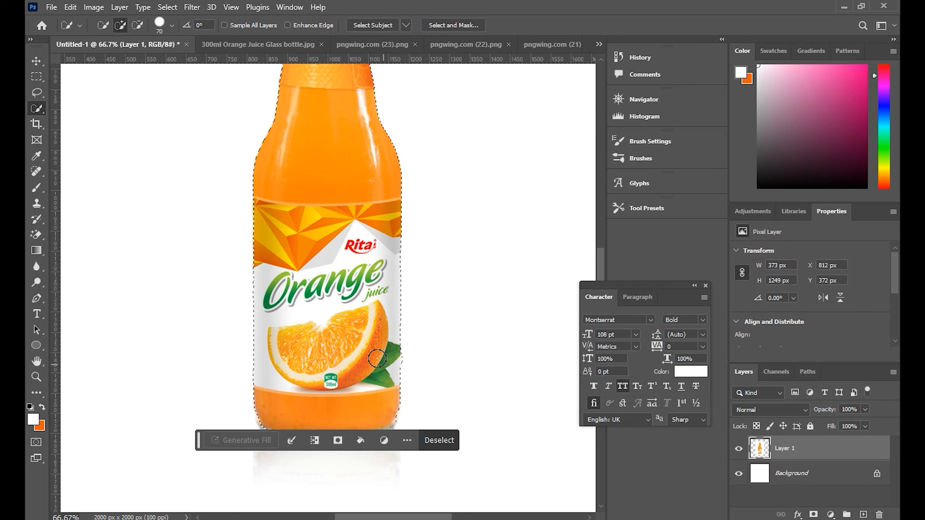
Refine the selection edge along the bottle's glass base, adding and subtracting with the Quick Selection tool.
{"action": "scroll", "coordinate": [353, 284], "scroll_direction": "down", "scroll_amount": 2}
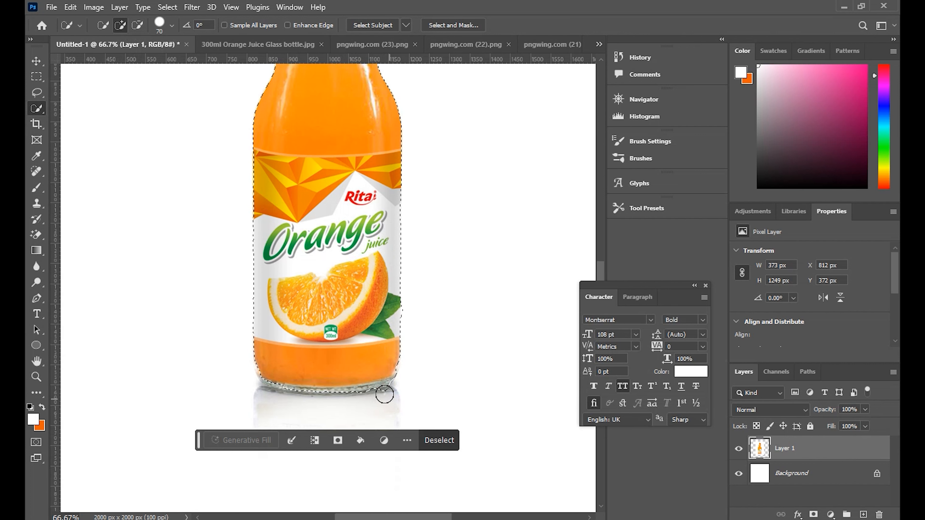
{"action": "left_click", "coordinate": [138, 24]}
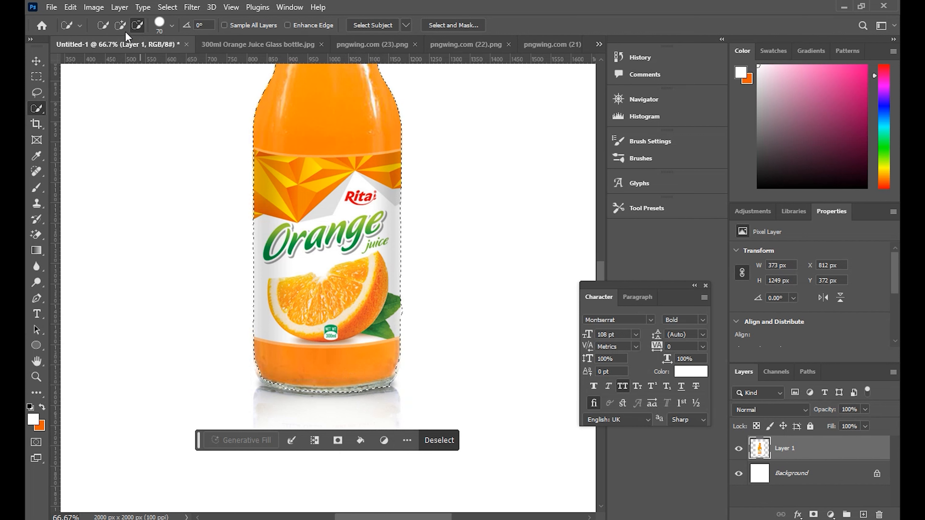
{"action": "left_click", "coordinate": [120, 25]}
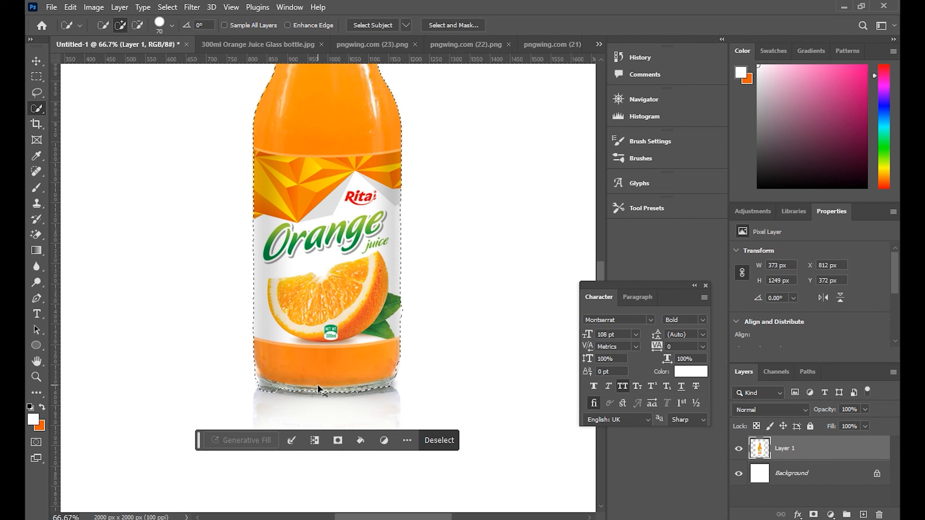
{"action": "left_click", "coordinate": [138, 25]}
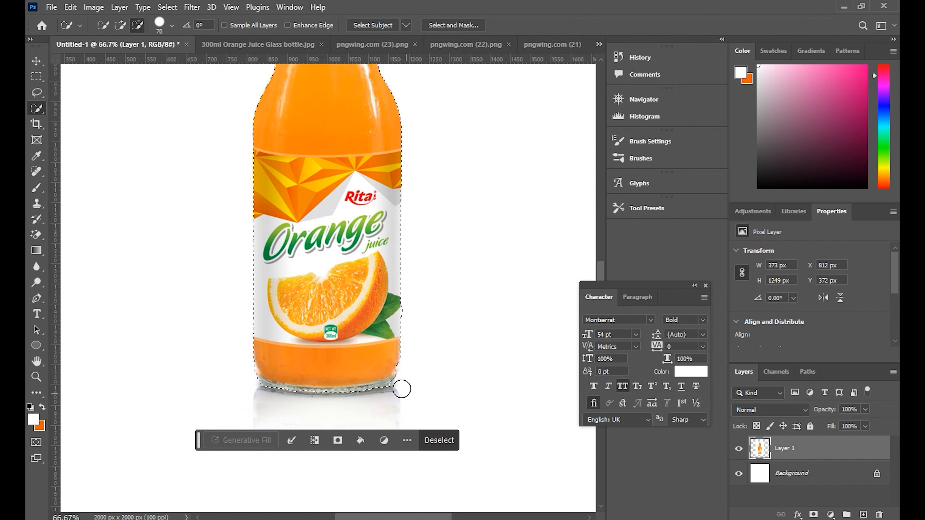
{"action": "left_click", "coordinate": [120, 24]}
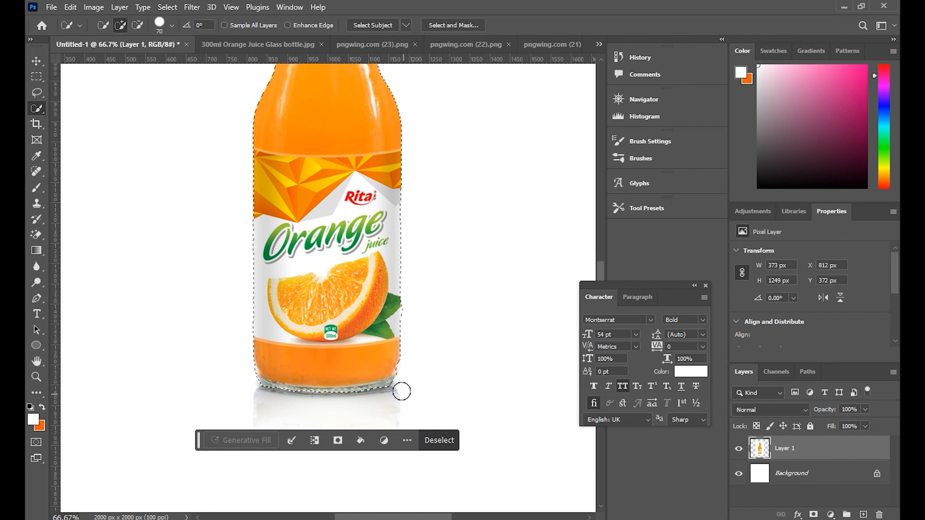
{"action": "left_click", "coordinate": [137, 25]}
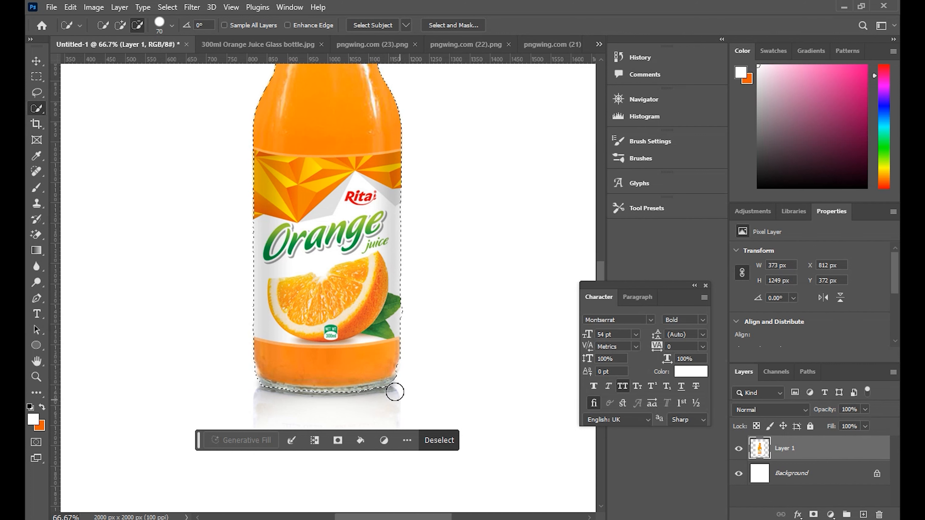
Check the selection along the whole bottle and turn it into a layer mask on Layer 1.
{"action": "scroll", "coordinate": [388, 358], "scroll_direction": "up", "scroll_amount": 8}
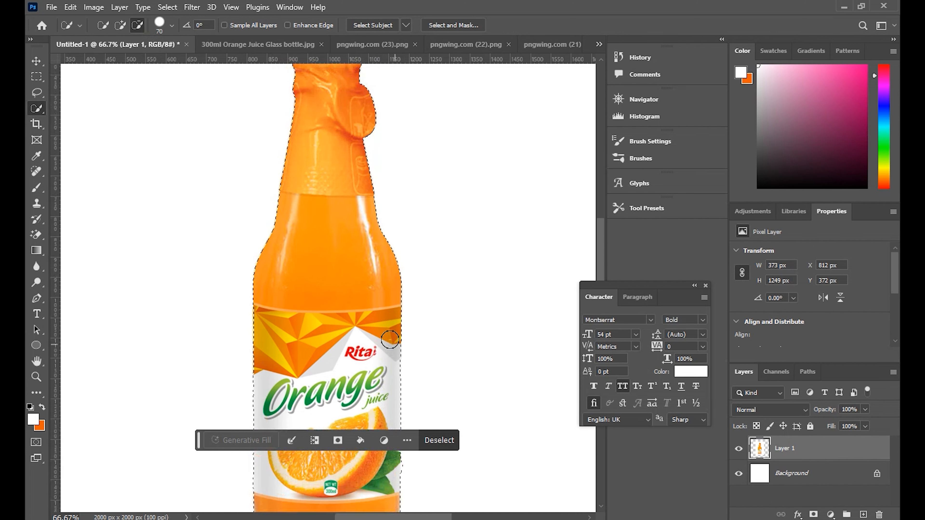
{"action": "scroll", "coordinate": [388, 341], "scroll_direction": "down", "scroll_amount": 9}
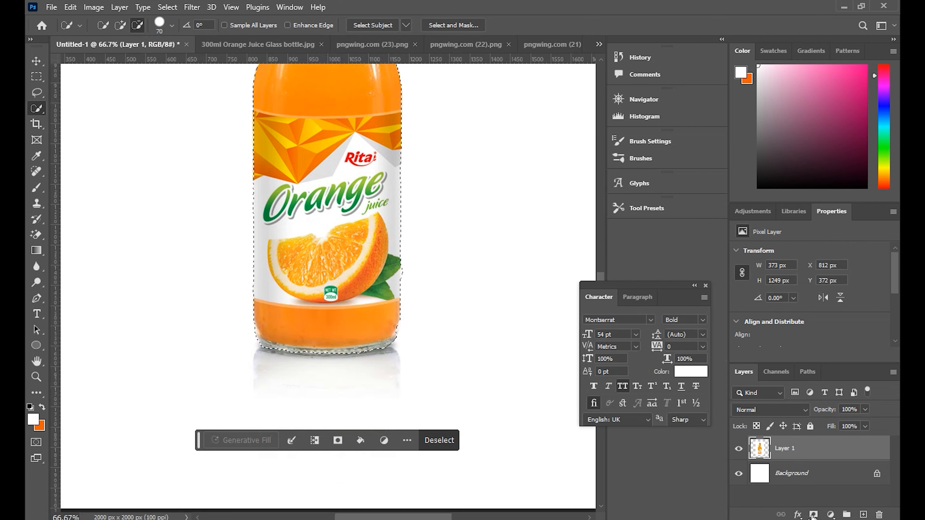
{"action": "left_click", "coordinate": [813, 515]}
{"action": "scroll", "coordinate": [303, 368], "scroll_direction": "up", "scroll_amount": 4}
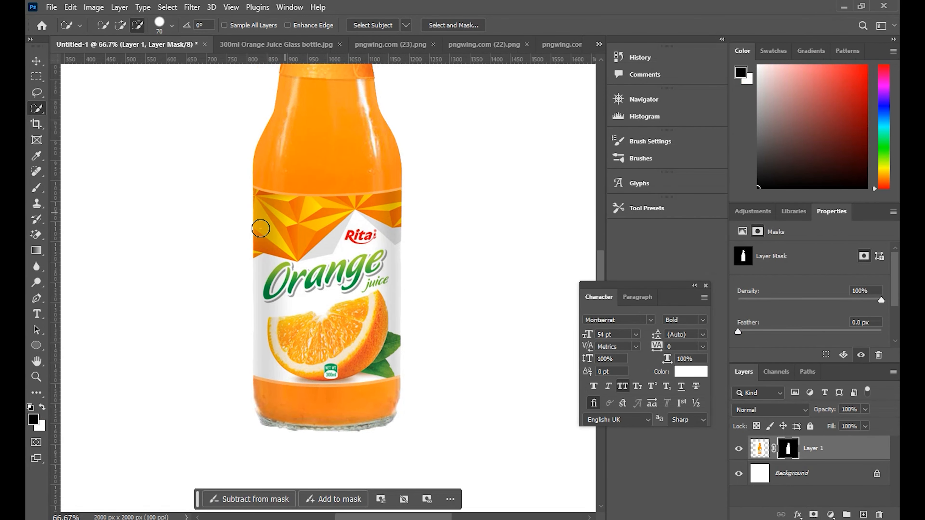
{"action": "scroll", "coordinate": [352, 278], "scroll_direction": "up", "scroll_amount": 5}
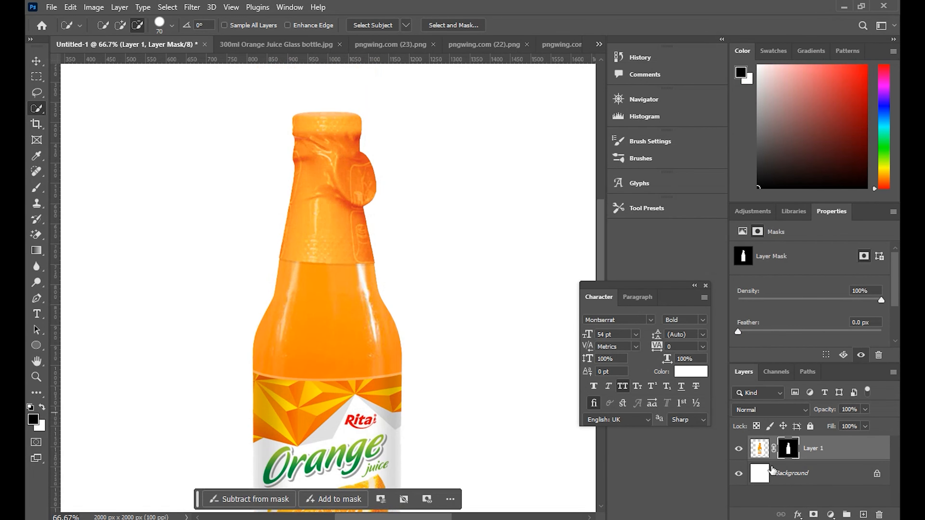
Add a new empty layer named Layer 2 directly above the Background layer.
{"action": "left_click", "coordinate": [792, 480]}
{"action": "key", "text": "ctrl+shift+n"}
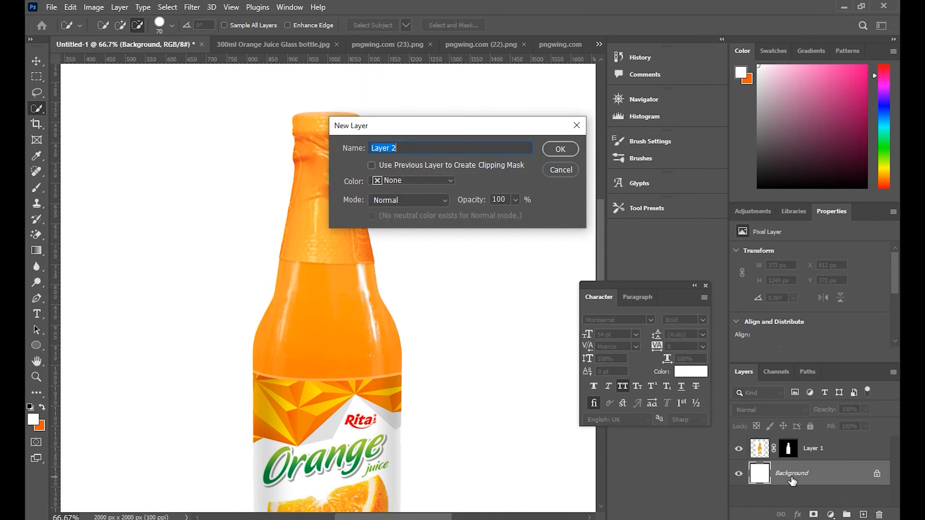
{"action": "left_click", "coordinate": [563, 149]}
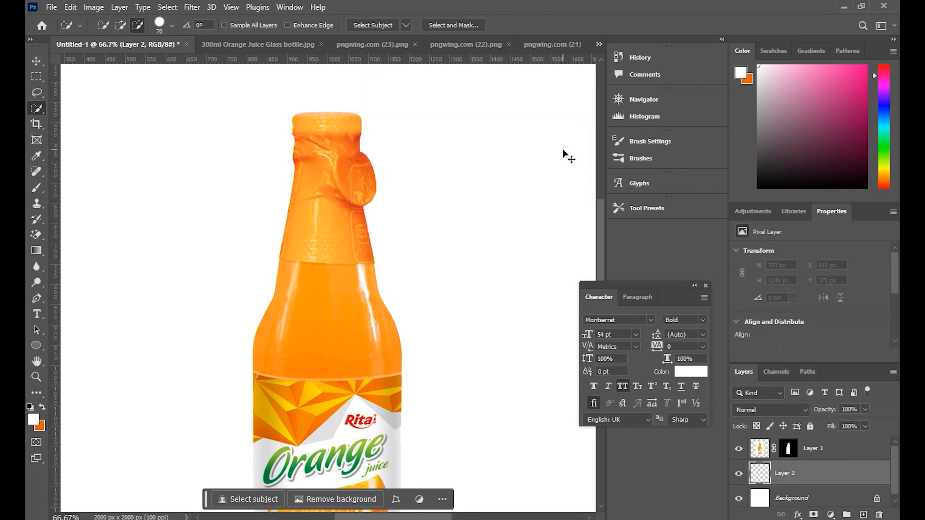
Set the background colour to an orange of about #ff8b04 sampled from the juice above the bottle's label.
{"action": "key", "text": "ctrl+minus"}
{"action": "key", "text": "ctrl+minus"}
{"action": "key", "text": "ctrl+minus"}
{"action": "key", "text": "ctrl+minus"}
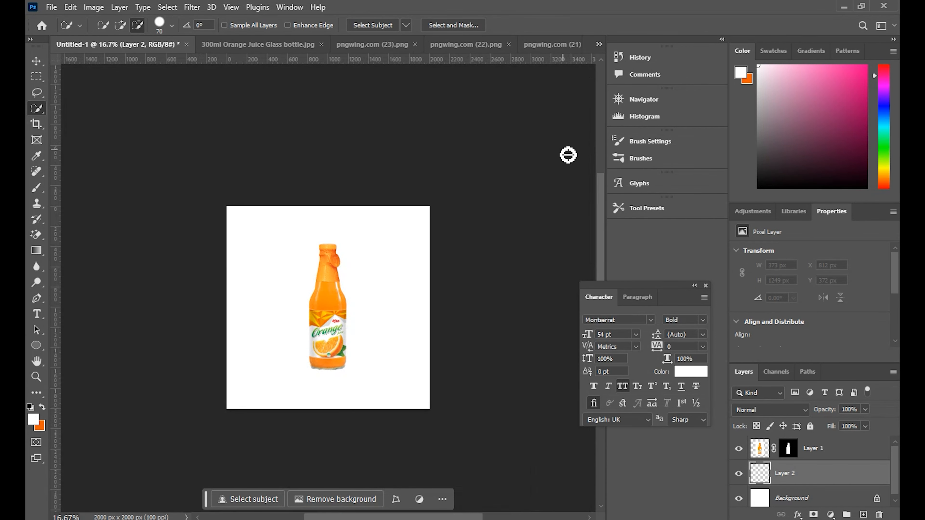
{"action": "key", "text": "ctrl+plus"}
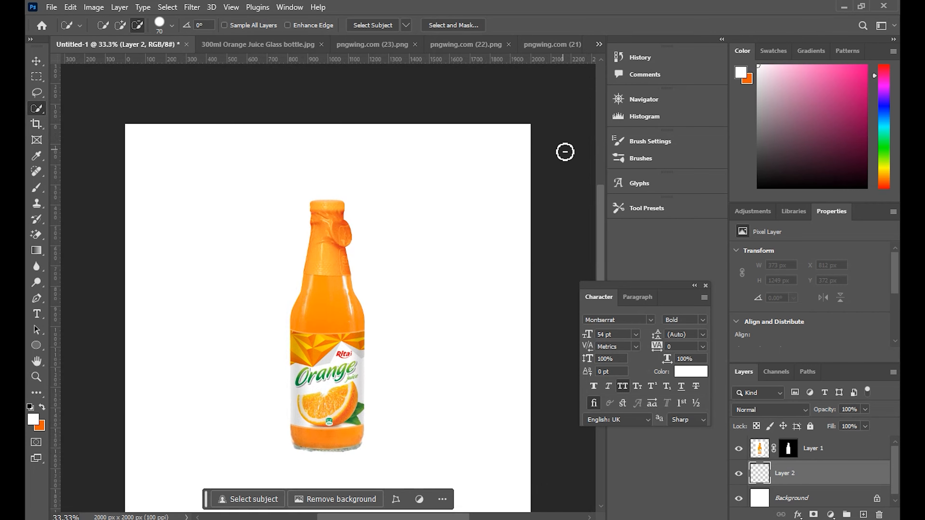
{"action": "left_click", "coordinate": [40, 426]}
{"action": "left_click", "coordinate": [319, 317]}
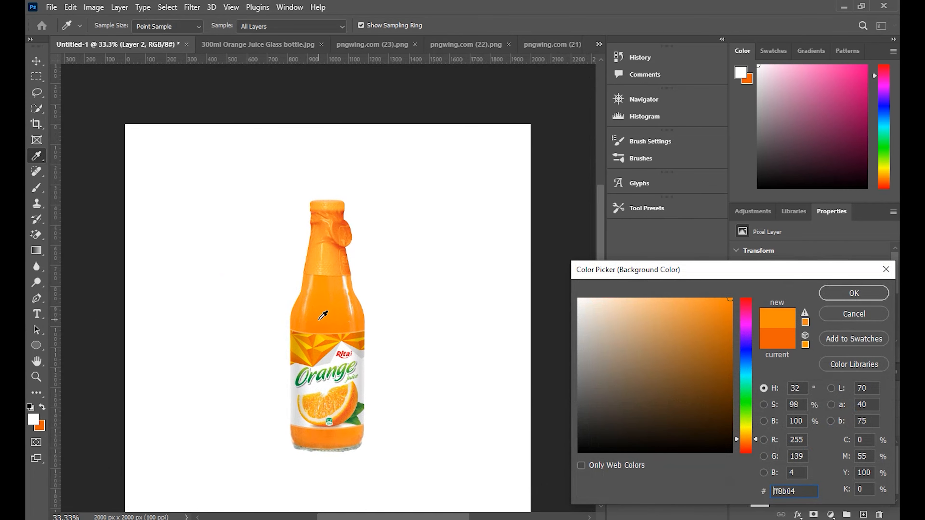
{"action": "left_click", "coordinate": [320, 317]}
{"action": "left_click", "coordinate": [854, 291]}
{"action": "key", "text": "w"}
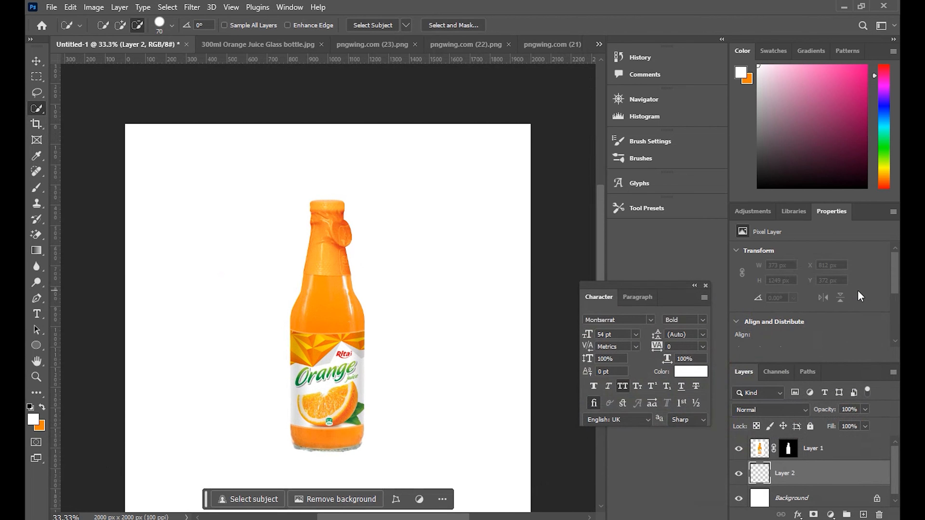
Fill Layer 2 with the orange background colour behind the bottle.
{"action": "key", "text": "ctrl+plus"}
{"action": "key", "text": "ctrl+minus"}
{"action": "key", "text": "ctrl+BackSpace"}
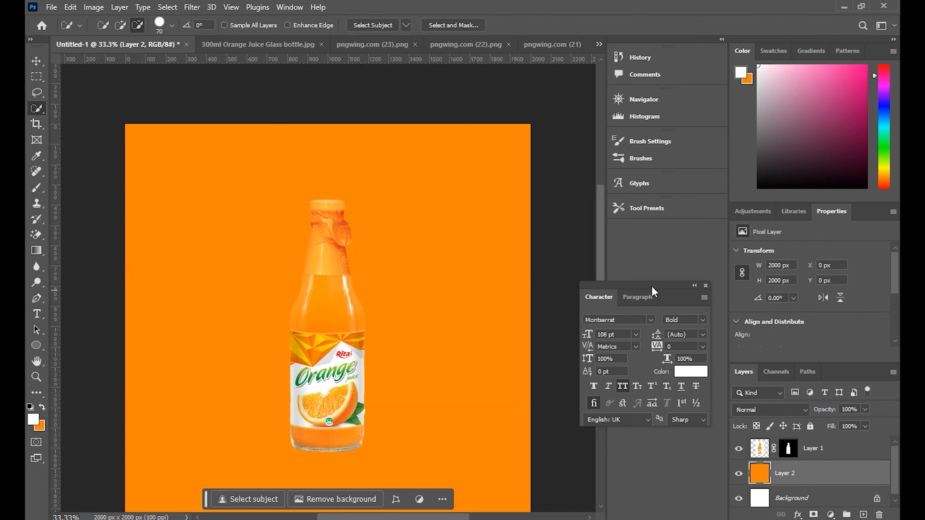
{"action": "left_click", "coordinate": [36, 61]}
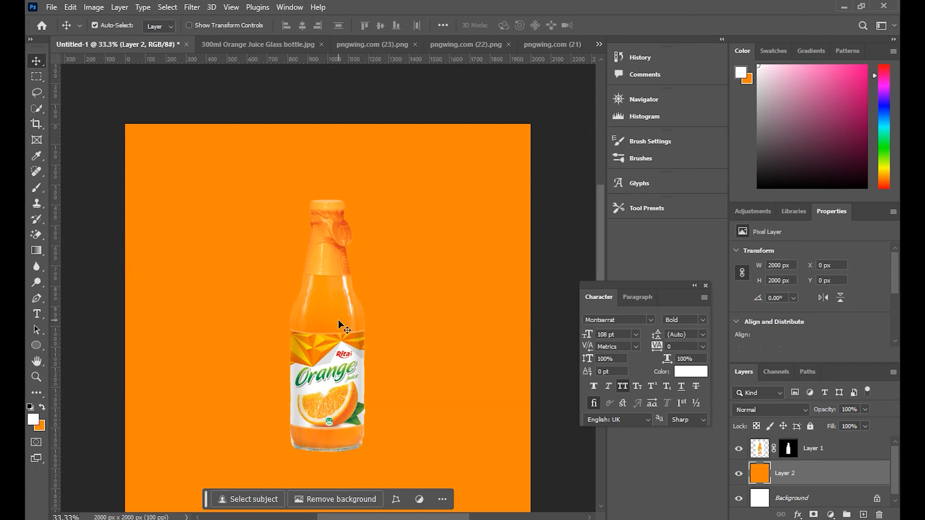
{"action": "left_click_drag", "start_coordinate": [496, 427], "coordinate": [485, 370]}
{"action": "left_click_drag", "start_coordinate": [347, 339], "coordinate": [355, 345]}
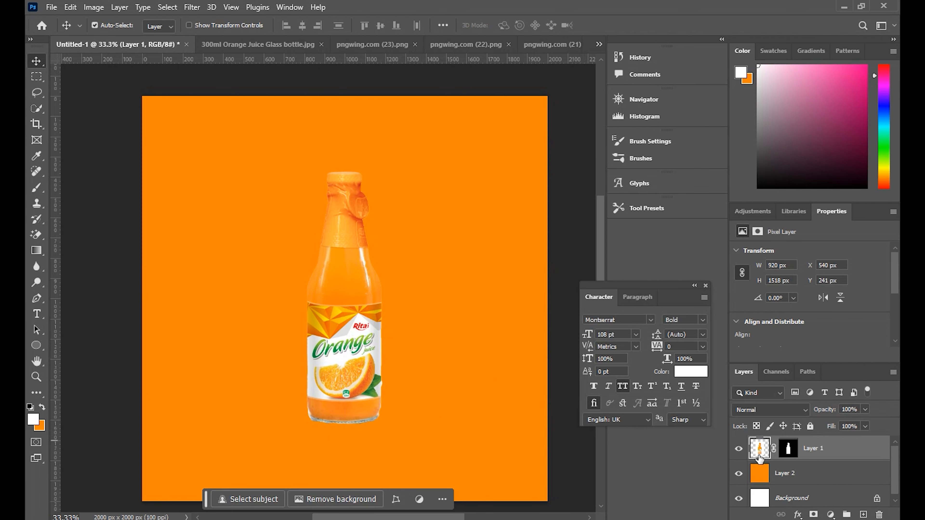
Add a new empty layer named Layer 3 directly above the orange Layer 2.
{"action": "left_click", "coordinate": [783, 480]}
{"action": "key", "text": "ctrl+shift+n"}
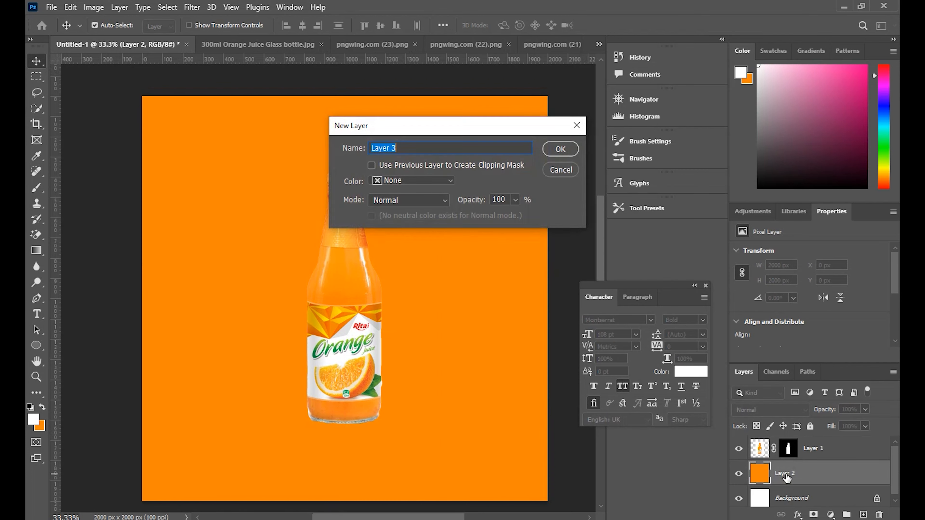
{"action": "key", "text": "Return"}
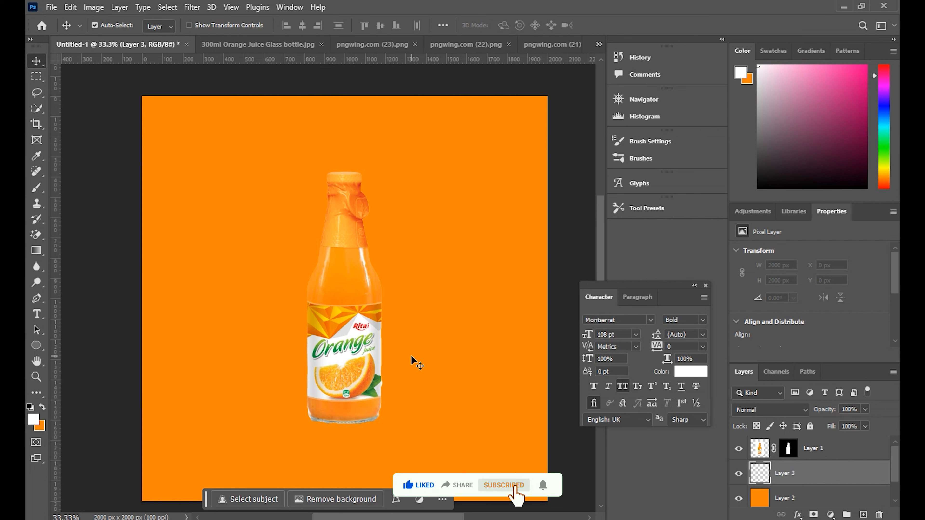
Enlarge the soft Brush to 1600 px and paint an orange dab on Layer 3 behind the bottle.
{"action": "key", "text": "b"}
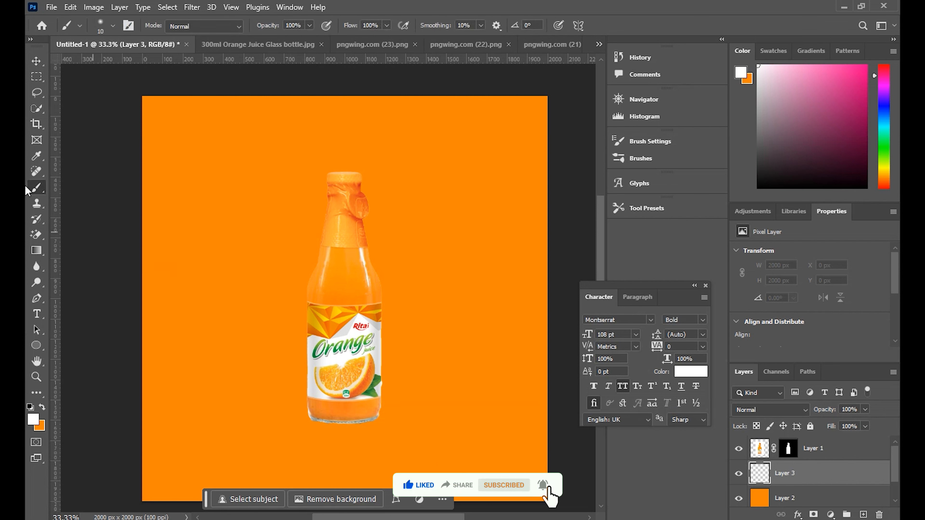
{"action": "key", "text": "bracketright"}
{"action": "key", "text": "bracketright"}
{"action": "key", "text": "bracketright"}
{"action": "key", "text": "bracketright"}
{"action": "key", "text": "bracketright"}
{"action": "key", "text": "bracketright"}
{"action": "key", "text": "bracketright"}
{"action": "key", "text": "bracketright"}
{"action": "key", "text": "bracketright"}
{"action": "key", "text": "bracketright"}
{"action": "key", "text": "bracketright"}
{"action": "key", "text": "bracketright"}
{"action": "key", "text": "bracketright"}
{"action": "key", "text": "bracketright"}
{"action": "key", "text": "bracketright"}
{"action": "key", "text": "bracketright"}
{"action": "key", "text": "bracketright"}
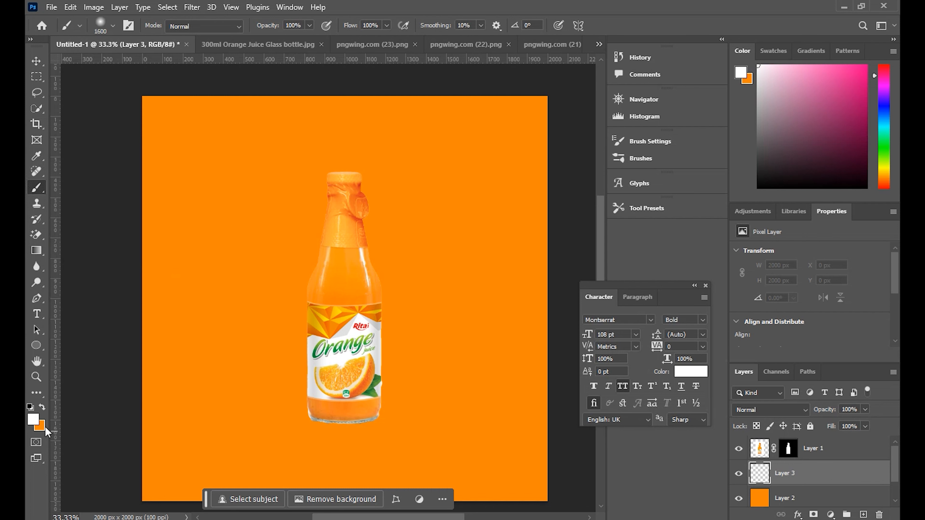
{"action": "left_click", "coordinate": [43, 407]}
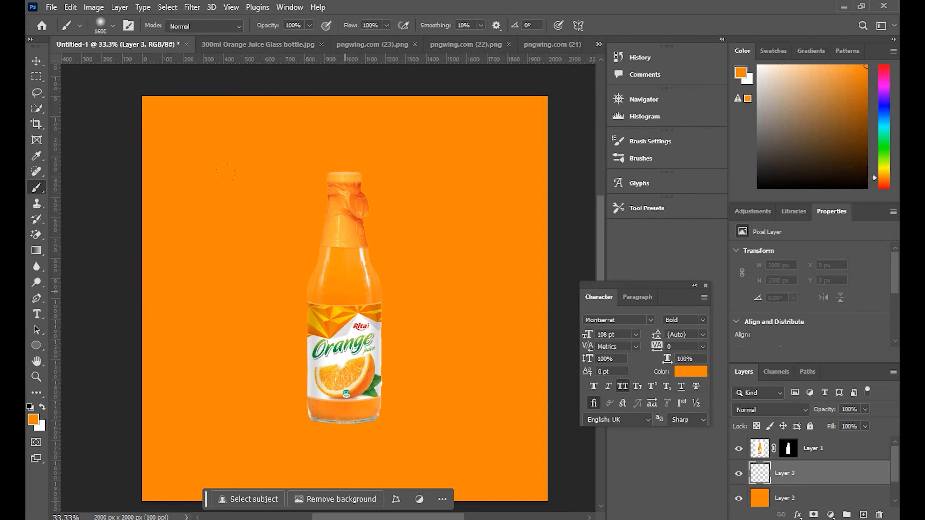
{"action": "left_click_drag", "start_coordinate": [274, 232], "coordinate": [268, 223]}
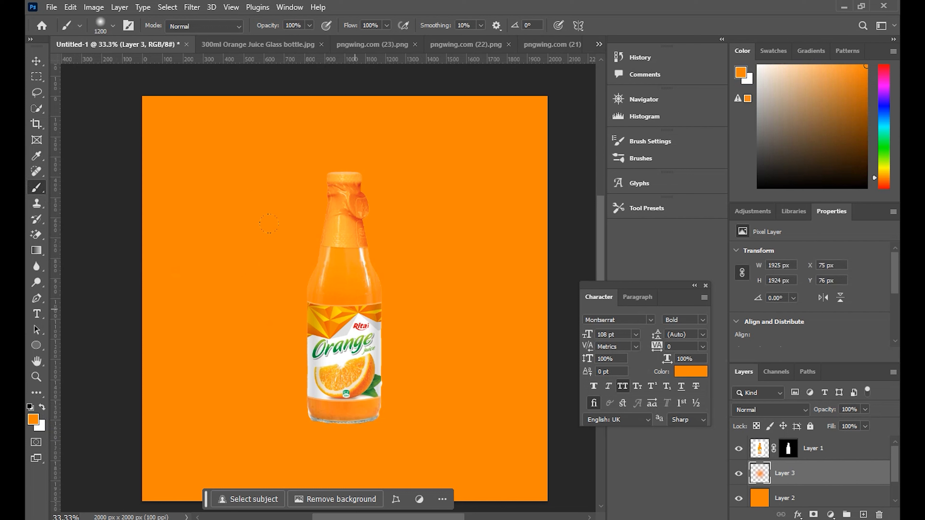
Paint a large soft white glow on Layer 3, centred behind the bottle.
{"action": "left_click", "coordinate": [43, 408]}
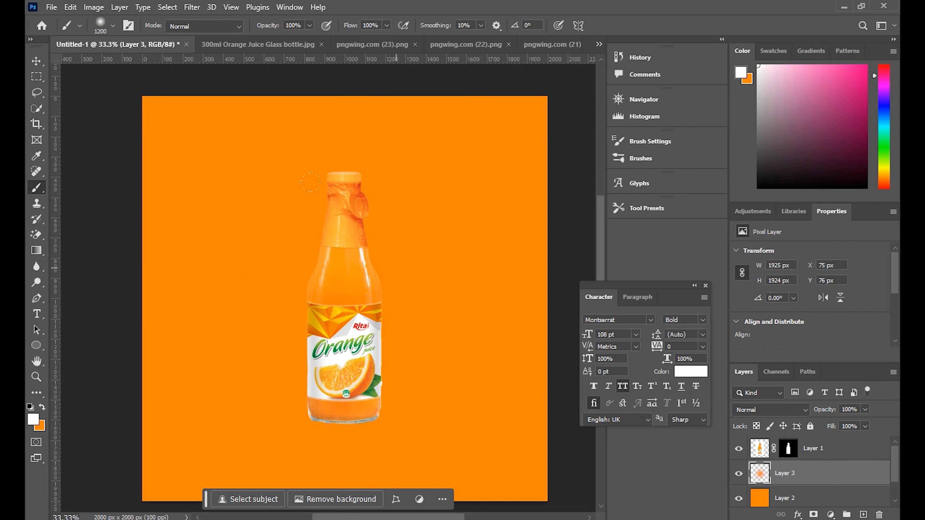
{"action": "left_click_drag", "start_coordinate": [401, 255], "coordinate": [271, 220]}
{"action": "key", "text": "ctrl+z"}
{"action": "key", "text": "ctrl+shift+z"}
{"action": "key", "text": "ctrl+shift+z"}
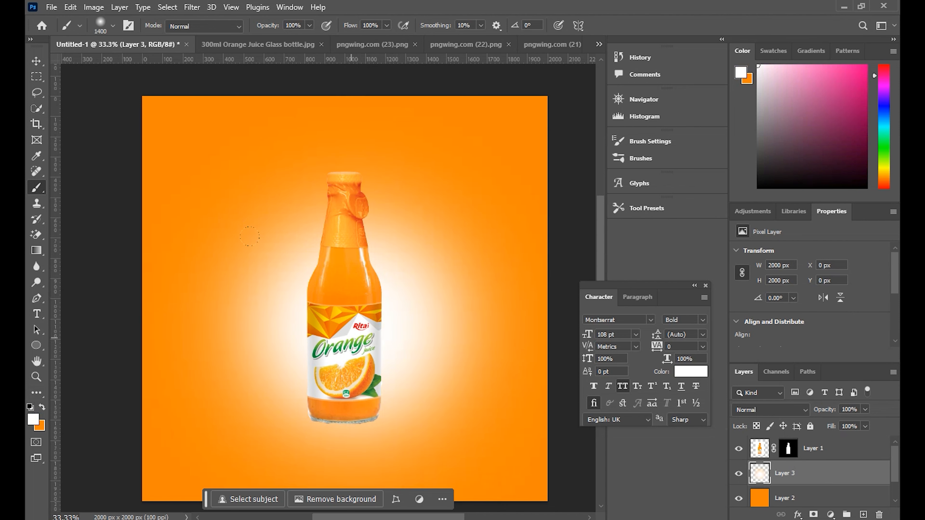
{"action": "key", "text": "ctrl+shift+z"}
{"action": "scroll", "coordinate": [288, 233], "scroll_direction": "down", "scroll_amount": 2}
{"action": "key", "text": "ctrl+shift+z"}
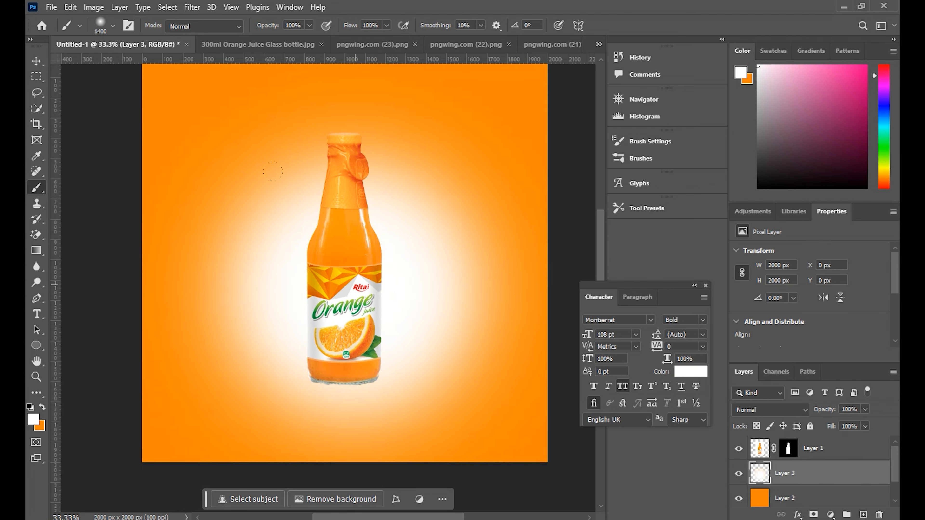
Set the blend mode of the white glow on Layer 3 to Soft Light.
{"action": "scroll", "coordinate": [251, 185], "scroll_direction": "up", "scroll_amount": 3}
{"action": "left_click", "coordinate": [37, 60]}
{"action": "scroll", "coordinate": [401, 248], "scroll_direction": "down", "scroll_amount": 3}
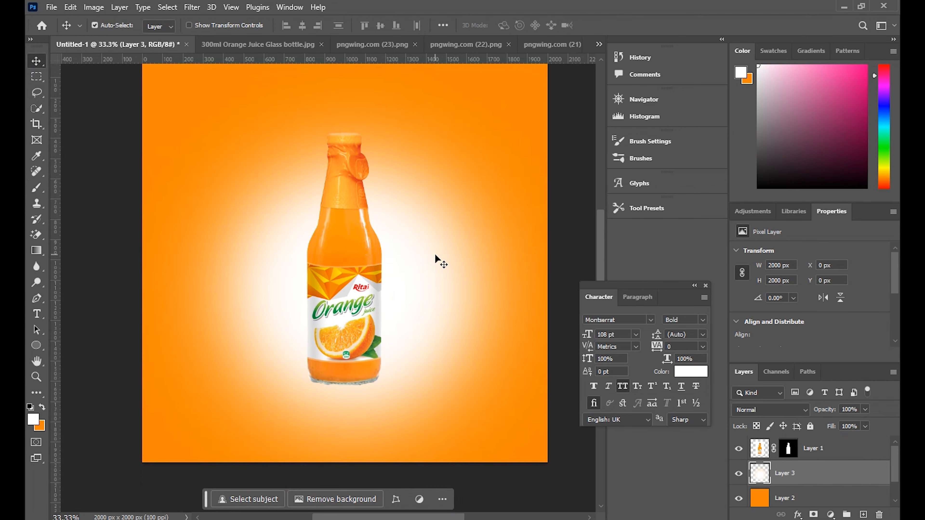
{"action": "scroll", "coordinate": [473, 338], "scroll_direction": "up", "scroll_amount": 2}
{"action": "left_click", "coordinate": [795, 408]}
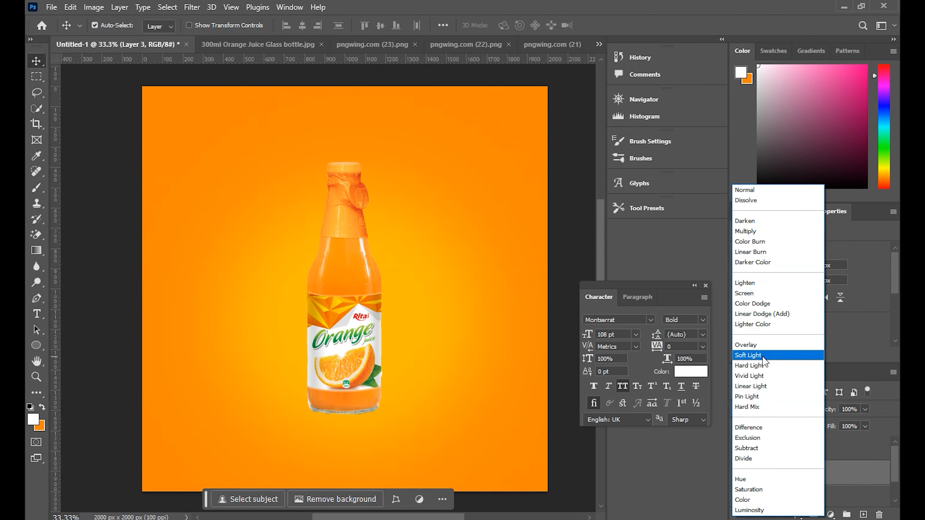
{"action": "left_click", "coordinate": [750, 356]}
Add Layer 4 above Layer 3 and paint a second soft white glow behind the bottle with a 1400 px Brush.
{"action": "key", "text": "ctrl+shift+n"}
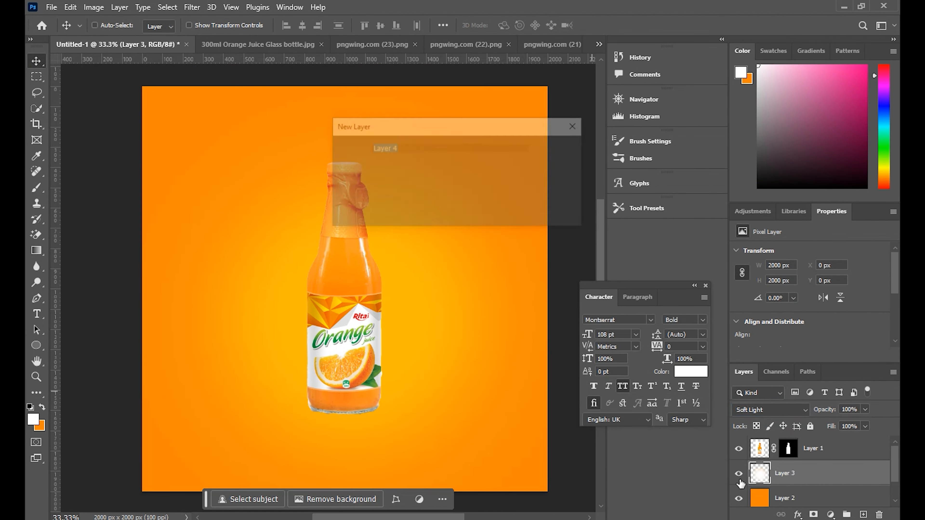
{"action": "key", "text": "Return"}
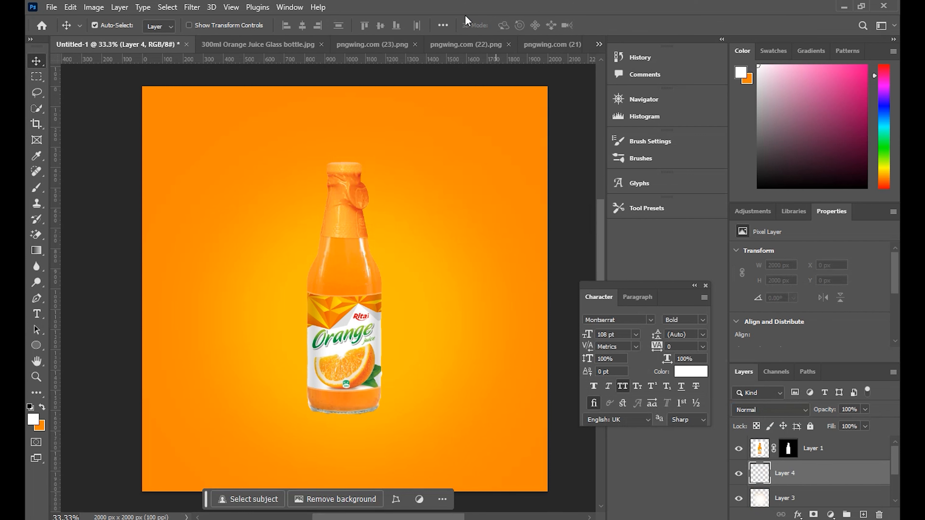
{"action": "key", "text": "b"}
{"action": "left_click", "coordinate": [339, 320]}
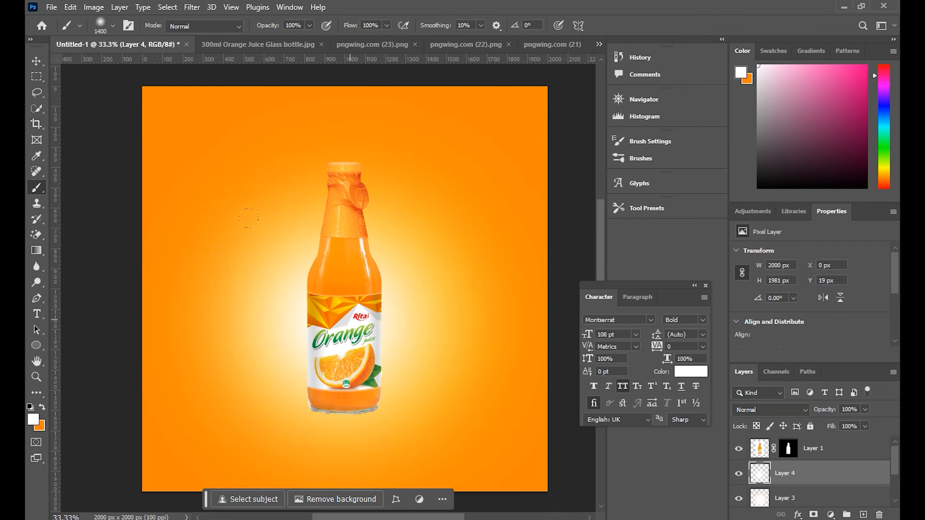
{"action": "left_click", "coordinate": [349, 320]}
{"action": "scroll", "coordinate": [346, 317], "scroll_direction": "down", "scroll_amount": 1}
{"action": "left_click", "coordinate": [36, 63]}
{"action": "scroll", "coordinate": [315, 259], "scroll_direction": "up", "scroll_amount": 3}
{"action": "scroll", "coordinate": [315, 260], "scroll_direction": "up", "scroll_amount": 1}
{"action": "scroll", "coordinate": [316, 260], "scroll_direction": "down", "scroll_amount": 5}
{"action": "scroll", "coordinate": [320, 261], "scroll_direction": "up", "scroll_amount": 4}
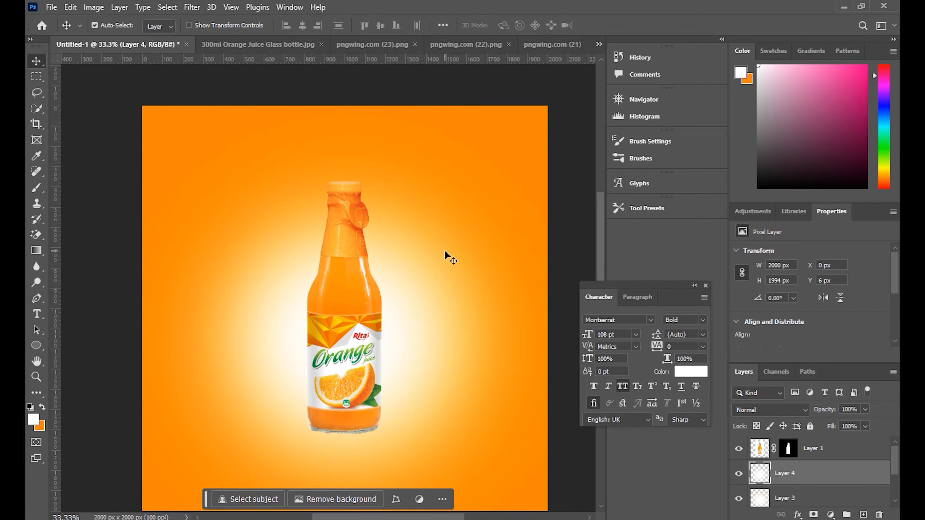
{"action": "scroll", "coordinate": [447, 248], "scroll_direction": "up", "scroll_amount": 1}
{"action": "scroll", "coordinate": [401, 286], "scroll_direction": "down", "scroll_amount": 3}
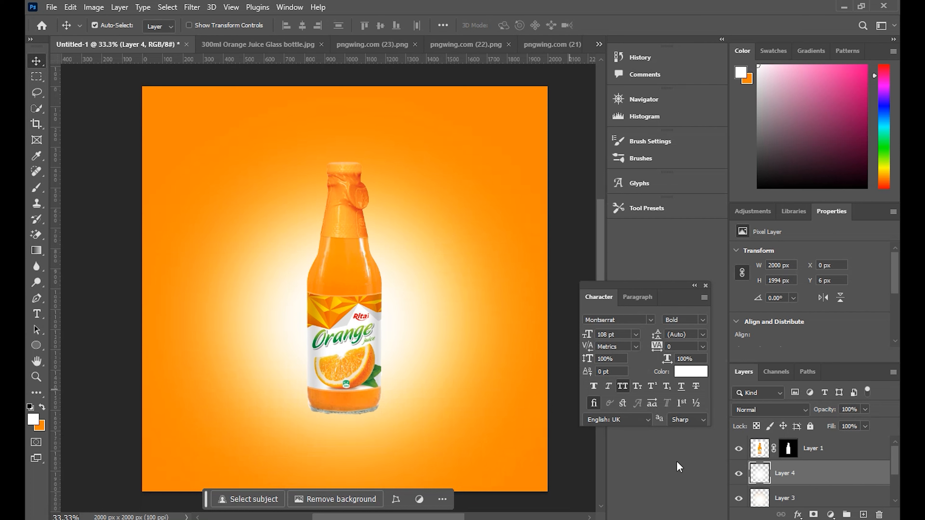
Place the image pngwing.com (21) from Downloads as an embedded object behind the bottle.
{"action": "left_click", "coordinate": [51, 7]}
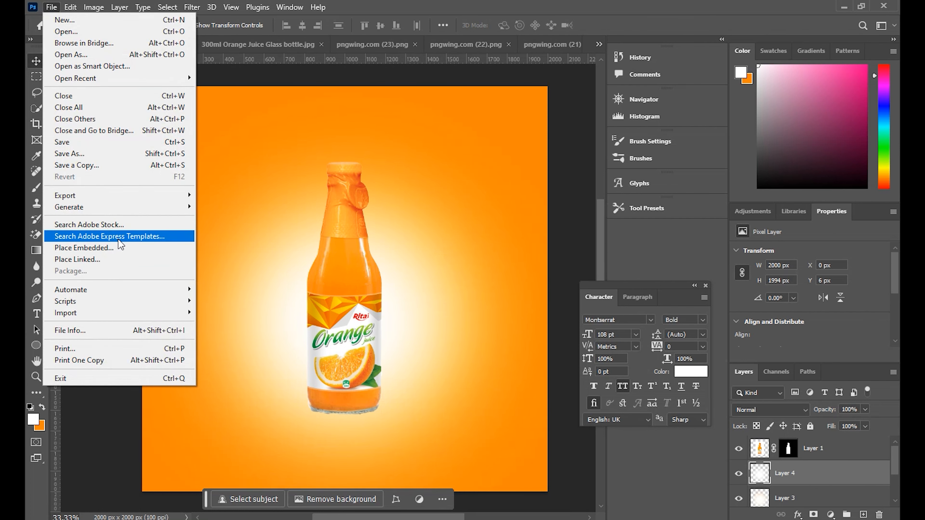
{"action": "left_click", "coordinate": [117, 246]}
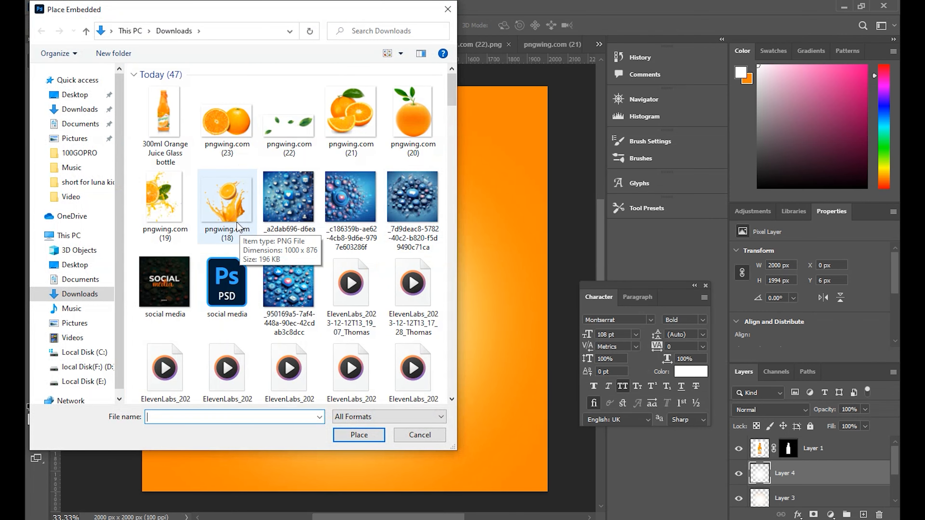
{"action": "left_click", "coordinate": [359, 128]}
{"action": "left_click", "coordinate": [358, 435]}
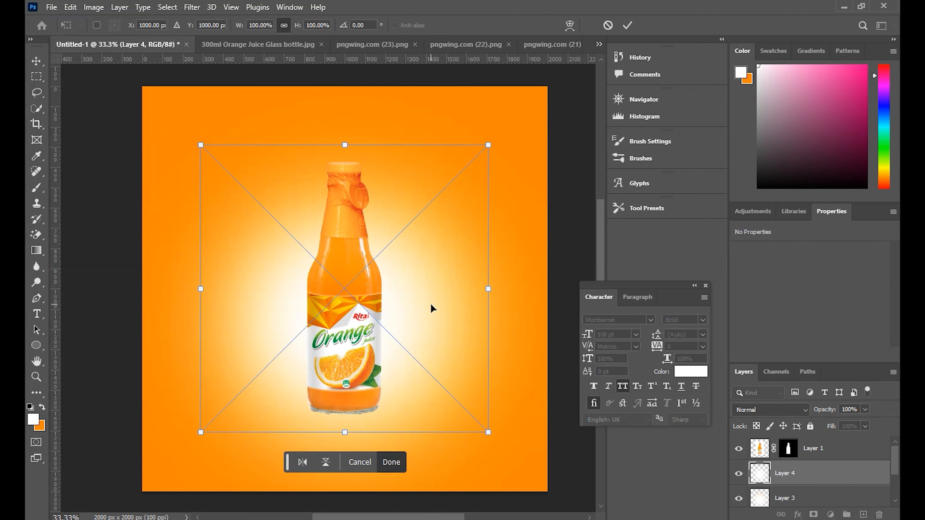
{"action": "scroll", "coordinate": [838, 505], "scroll_direction": "down", "scroll_amount": 1}
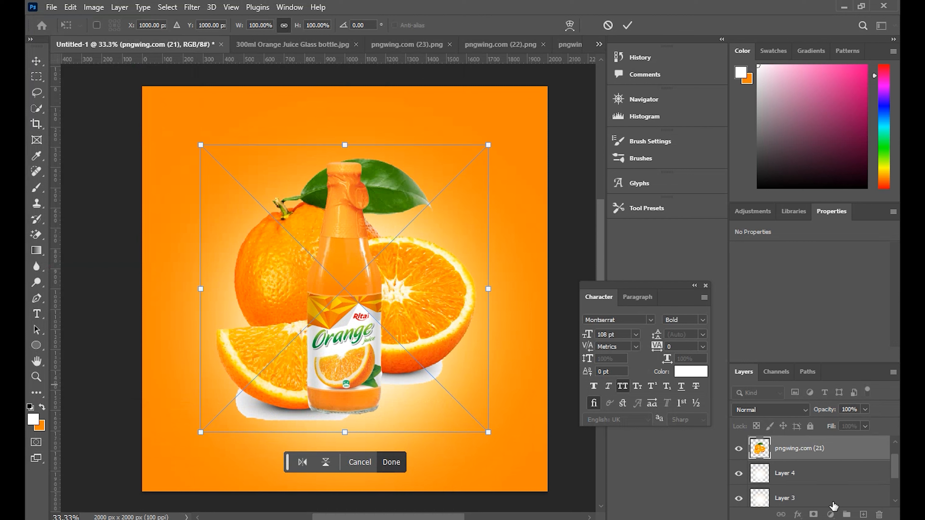
{"action": "left_click", "coordinate": [787, 451]}
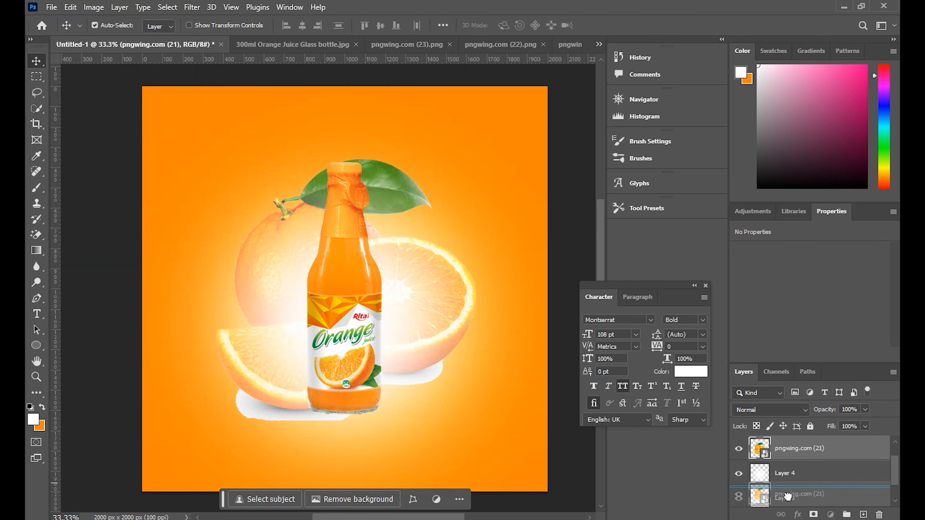
Try the oranges layer beneath Layer 4 in the stacking order and restore it directly above Layer 4.
{"action": "mouse_move", "coordinate": [793, 453]}
{"action": "left_mouse_down"}
{"action": "mouse_move", "coordinate": [795, 489]}
{"action": "mouse_move", "coordinate": [789, 447]}
{"action": "left_mouse_up"}
{"action": "left_click_drag", "start_coordinate": [790, 476], "coordinate": [784, 446]}
{"action": "scroll", "coordinate": [789, 459], "scroll_direction": "up", "scroll_amount": 1}
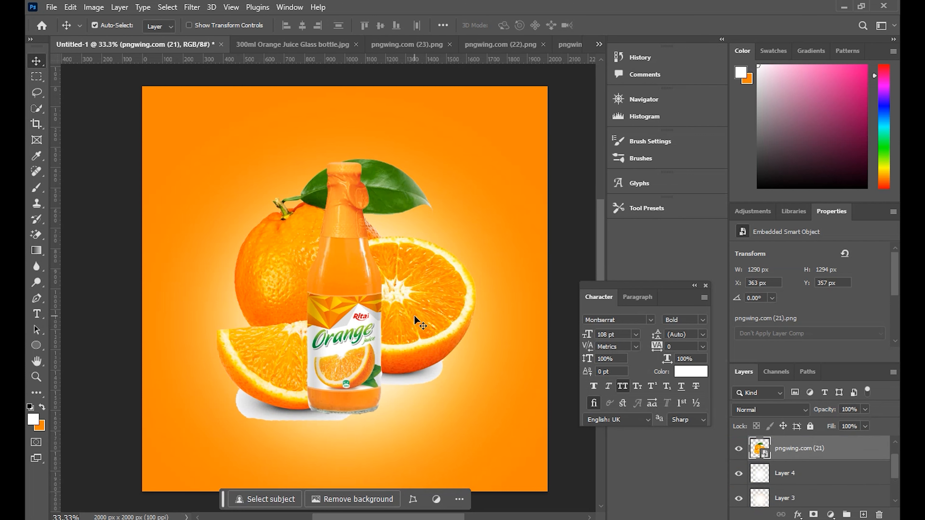
Scale the oranges to about 80% and position them behind the bottle, slightly right of its centre.
{"action": "left_click_drag", "start_coordinate": [424, 331], "coordinate": [437, 353]}
{"action": "key", "text": "ctrl+t"}
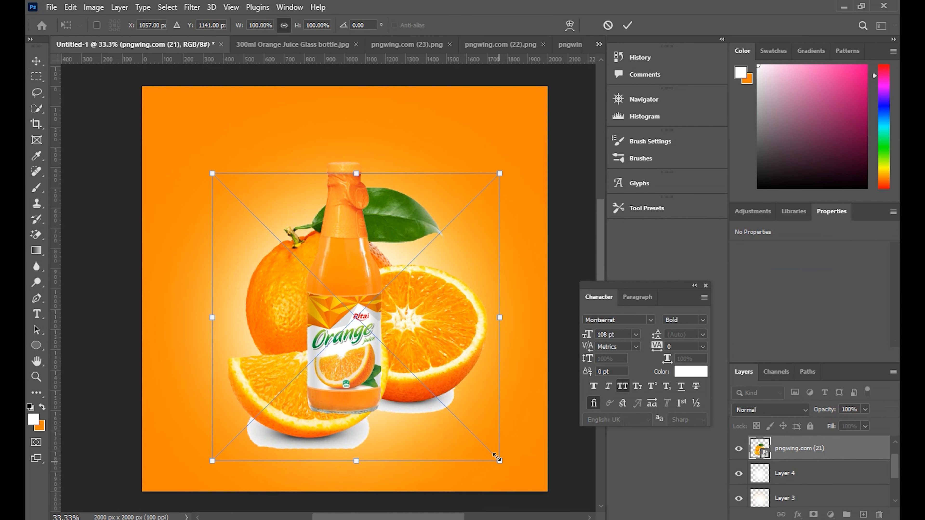
{"action": "left_click_drag", "start_coordinate": [499, 461], "coordinate": [472, 431]}
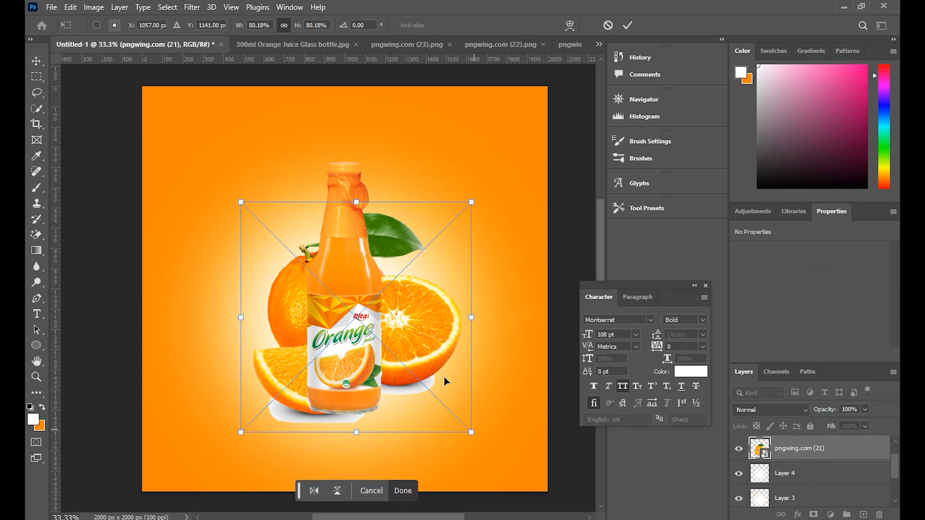
{"action": "mouse_move", "coordinate": [428, 347]}
{"action": "left_mouse_down"}
{"action": "mouse_move", "coordinate": [432, 335]}
{"action": "mouse_move", "coordinate": [439, 338]}
{"action": "left_mouse_up"}
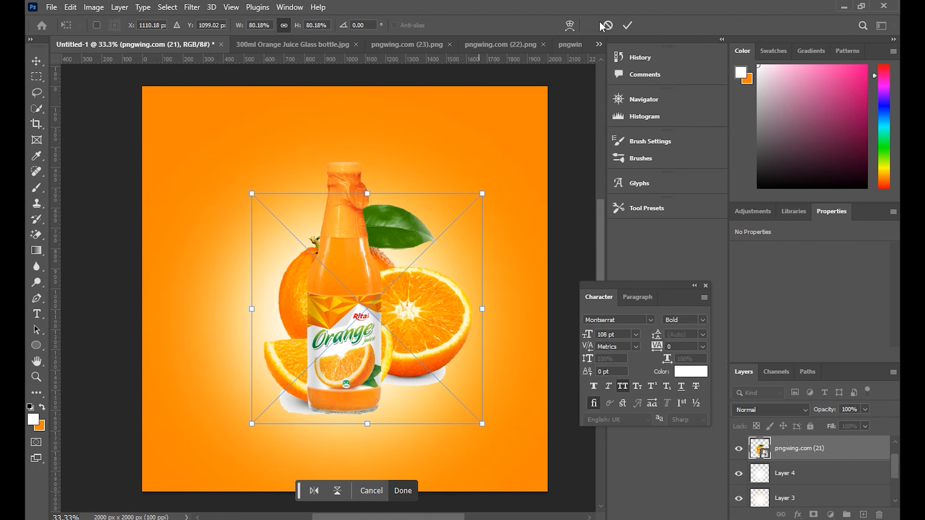
{"action": "left_click", "coordinate": [627, 25]}
Rasterize the oranges layer and remove the white shadows beneath both orange slices with the Magic Eraser at tolerance 32.
{"action": "scroll", "coordinate": [429, 472], "scroll_direction": "down", "scroll_amount": 1}
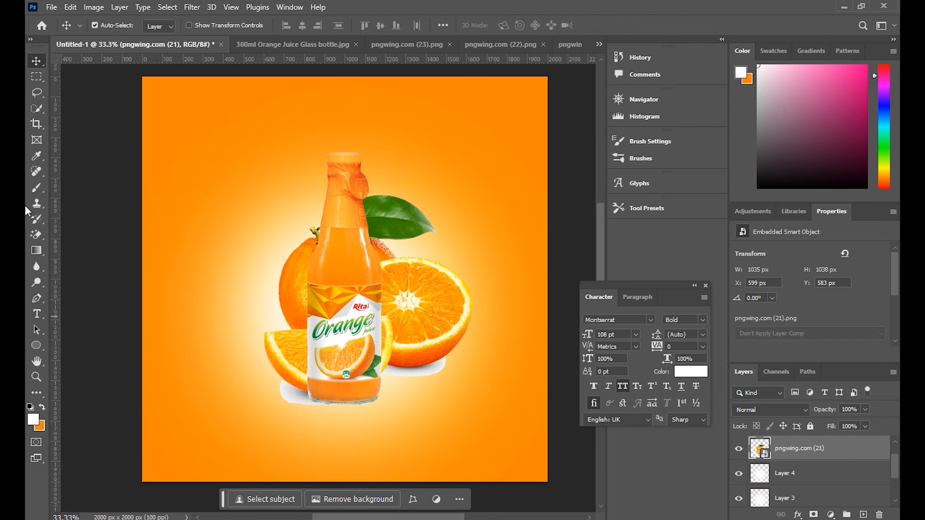
{"action": "left_click", "coordinate": [36, 235]}
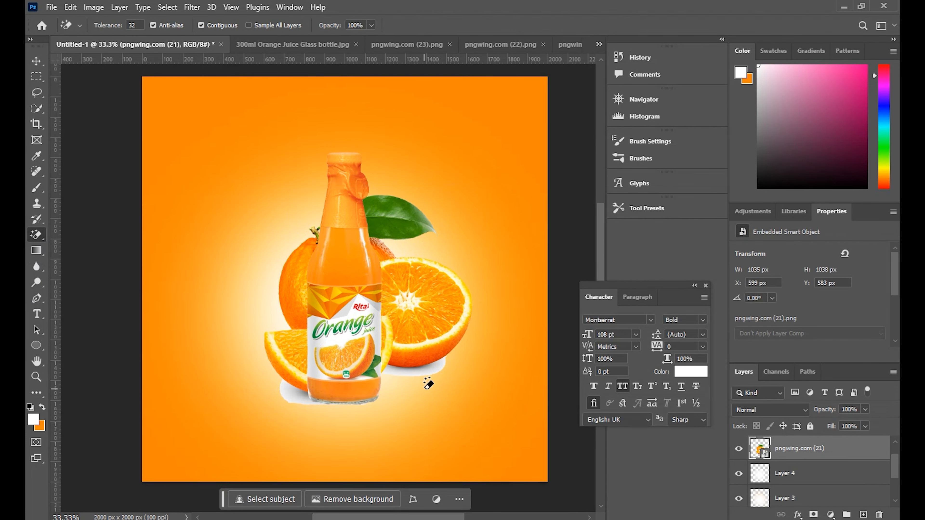
{"action": "left_click", "coordinate": [428, 364]}
{"action": "left_click", "coordinate": [410, 206]}
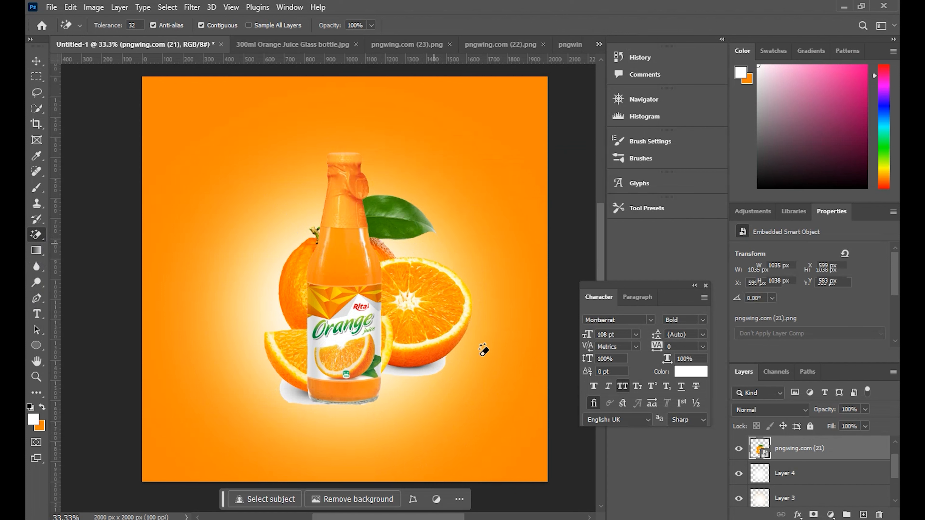
{"action": "left_click", "coordinate": [441, 371]}
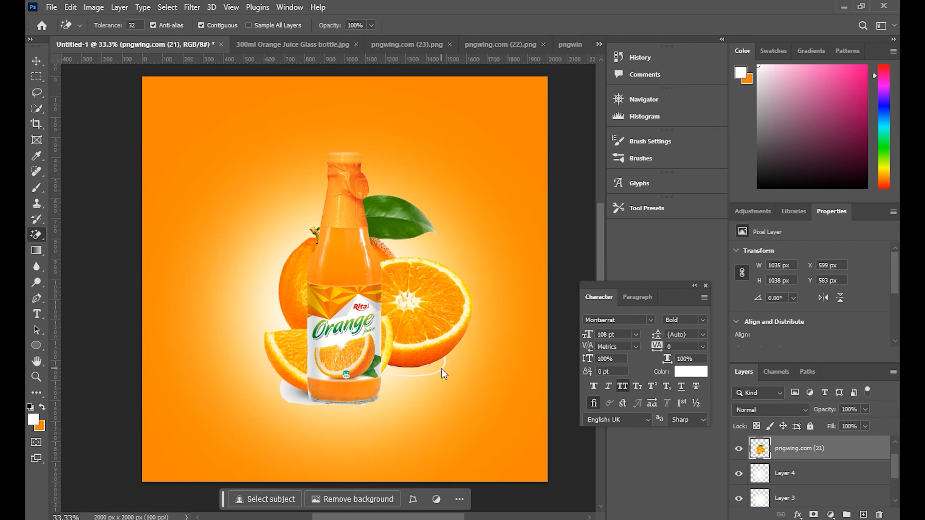
{"action": "left_click", "coordinate": [430, 359]}
{"action": "left_click", "coordinate": [299, 389]}
{"action": "left_click", "coordinate": [299, 391]}
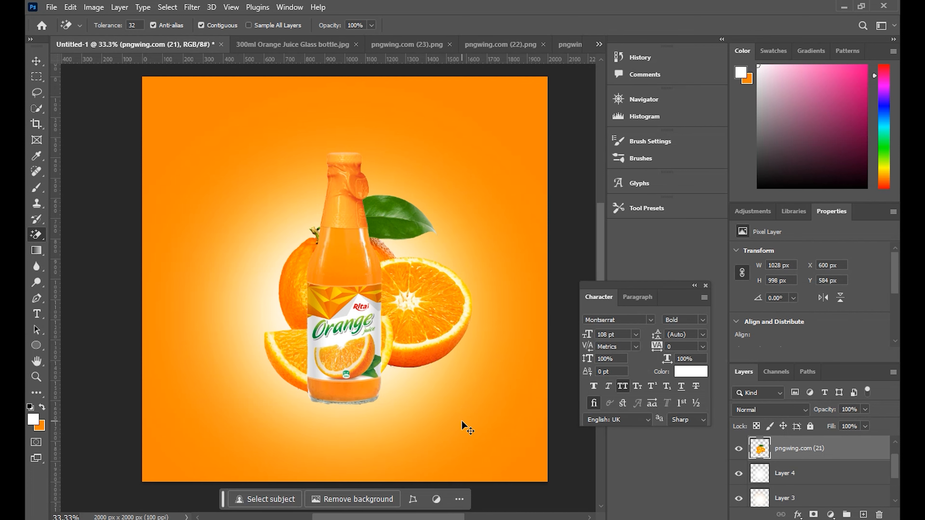
Erase the remaining shadow trace beneath the large orange slice with the Magic Eraser at tolerance 32.
{"action": "key", "text": "ctrl+plus"}
{"action": "key", "text": "ctrl+plus"}
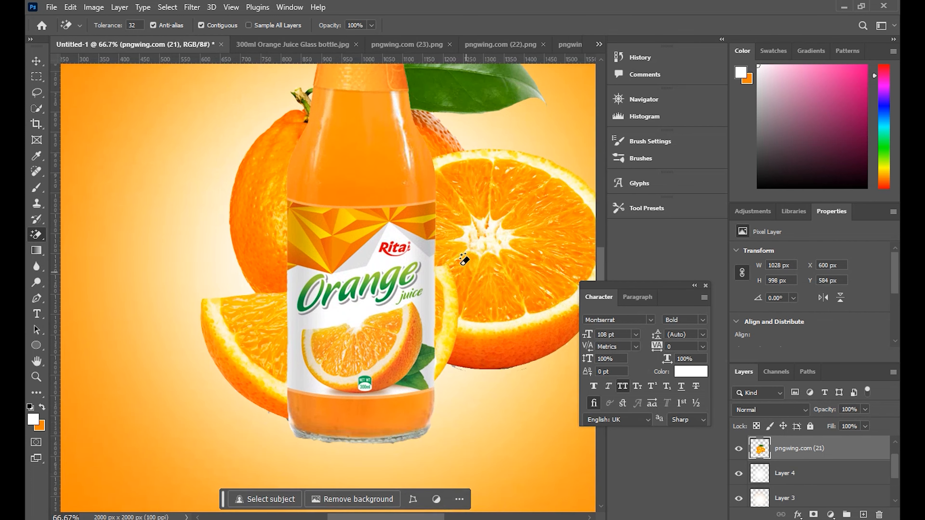
{"action": "scroll", "coordinate": [469, 269], "scroll_direction": "down", "scroll_amount": 3}
{"action": "left_click_drag", "start_coordinate": [382, 382], "coordinate": [243, 411]}
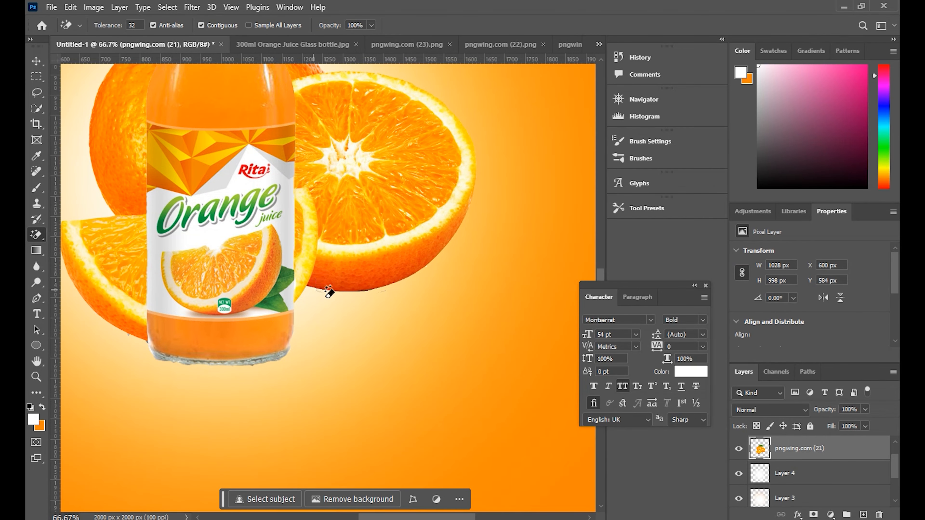
{"action": "left_click", "coordinate": [385, 292]}
{"action": "left_click_drag", "start_coordinate": [387, 340], "coordinate": [485, 415]}
Shift the oranges slightly left and enlarge them to about 1107 x 1074 px behind the bottle.
{"action": "left_click", "coordinate": [43, 59]}
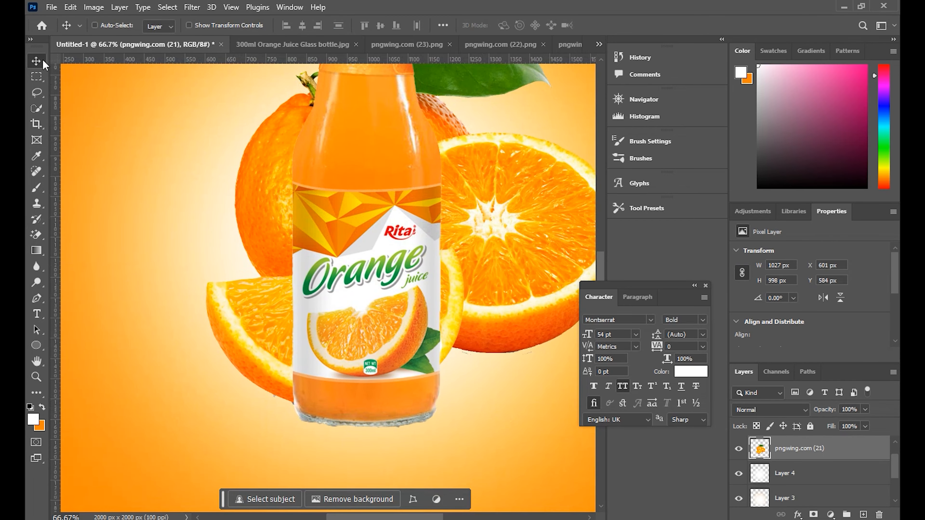
{"action": "key", "text": "ctrl+minus"}
{"action": "key", "text": "ctrl+minus"}
{"action": "key", "text": "ctrl+minus"}
{"action": "key", "text": "ctrl+minus"}
{"action": "key", "text": "ctrl+plus"}
{"action": "key", "text": "ctrl+plus"}
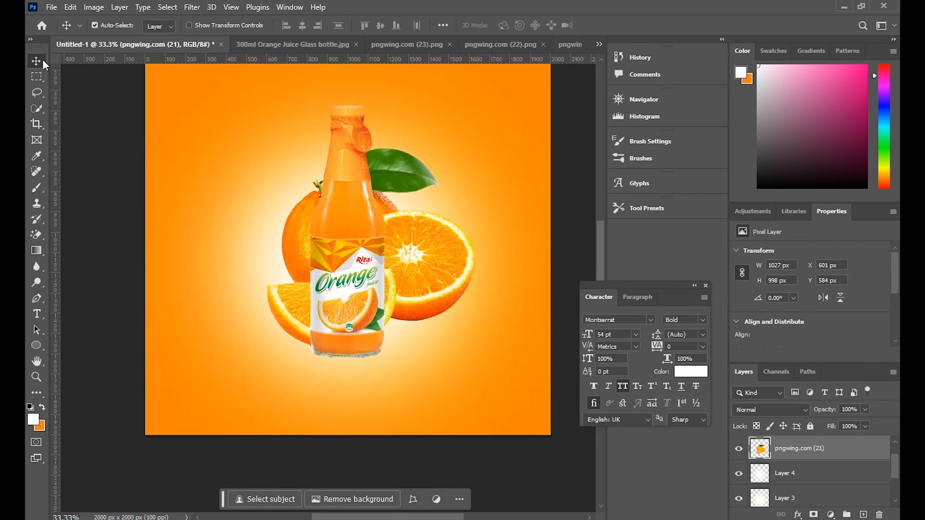
{"action": "left_click_drag", "start_coordinate": [444, 273], "coordinate": [437, 274]}
{"action": "key", "text": "ctrl+t"}
{"action": "left_click_drag", "start_coordinate": [462, 348], "coordinate": [470, 357]}
{"action": "scroll", "coordinate": [502, 191], "scroll_direction": "up", "scroll_amount": 2}
{"action": "left_click", "coordinate": [627, 26]}
Enlarge the bottle to about 109% and move it slightly right over the oranges.
{"action": "left_click", "coordinate": [357, 288], "text": "ctrl"}
{"action": "key", "text": "ctrl+t"}
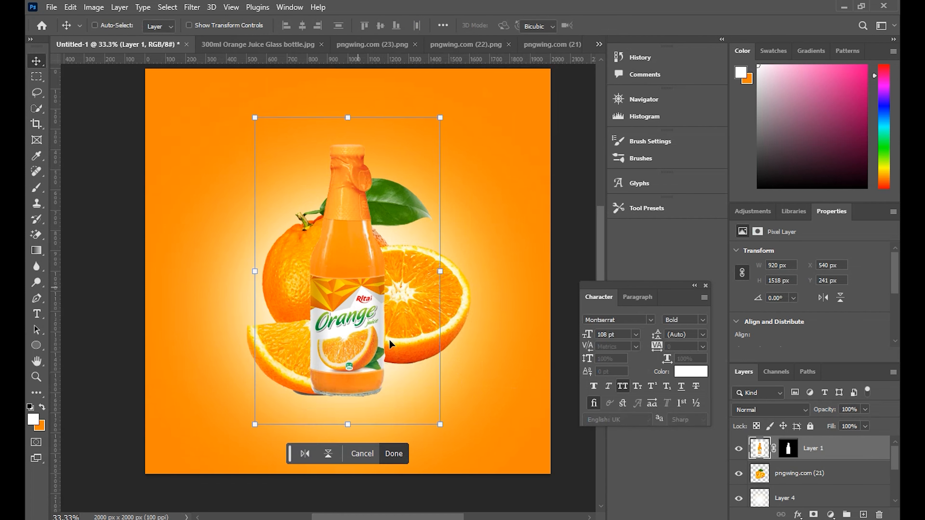
{"action": "left_click_drag", "start_coordinate": [442, 426], "coordinate": [454, 442]}
{"action": "left_click_drag", "start_coordinate": [362, 384], "coordinate": [360, 377]}
{"action": "scroll", "coordinate": [437, 389], "scroll_direction": "up", "scroll_amount": 2}
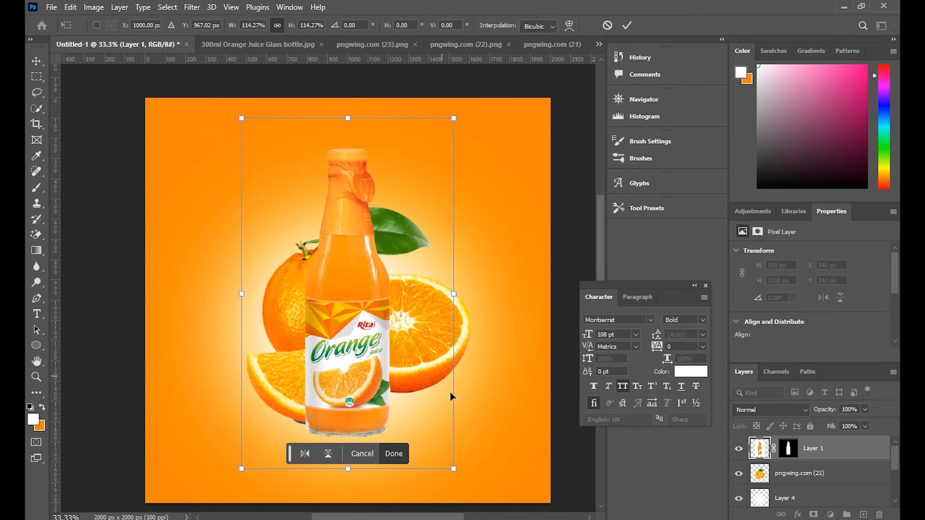
{"action": "left_click_drag", "start_coordinate": [455, 469], "coordinate": [450, 462]}
{"action": "left_click_drag", "start_coordinate": [348, 357], "coordinate": [358, 360]}
{"action": "key", "text": "Up"}
{"action": "key", "text": "Up"}
{"action": "key", "text": "Left"}
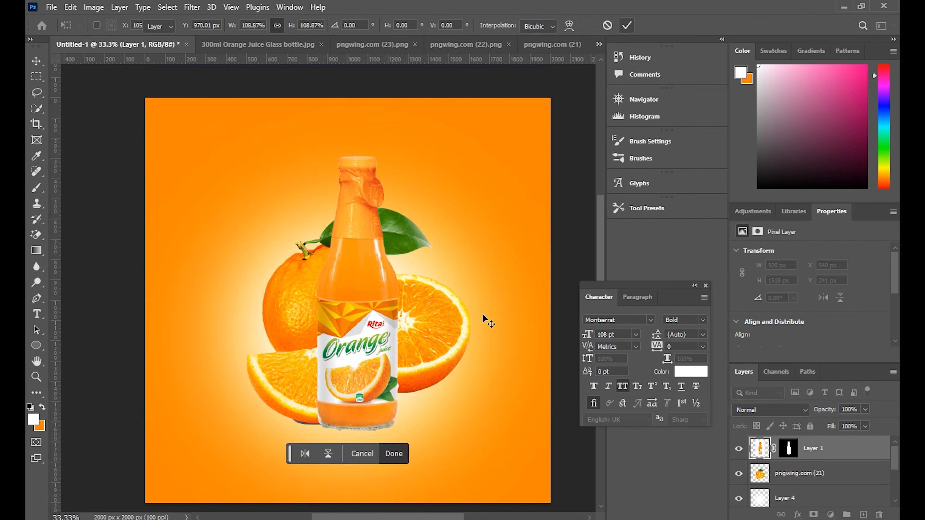
{"action": "key", "text": "Return"}
Erase the dark shadow beneath the small orange wedge on the pngwing.com (21) layer with the Magic Eraser.
{"action": "key", "text": "ctrl+plus"}
{"action": "key", "text": "ctrl+plus"}
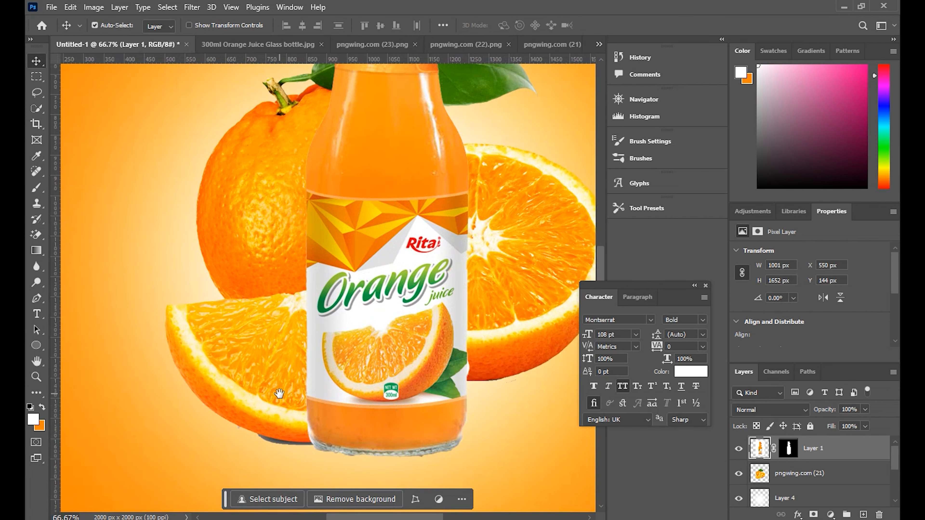
{"action": "scroll", "coordinate": [283, 255], "scroll_direction": "down", "scroll_amount": 3}
{"action": "left_click", "coordinate": [281, 280], "text": "ctrl"}
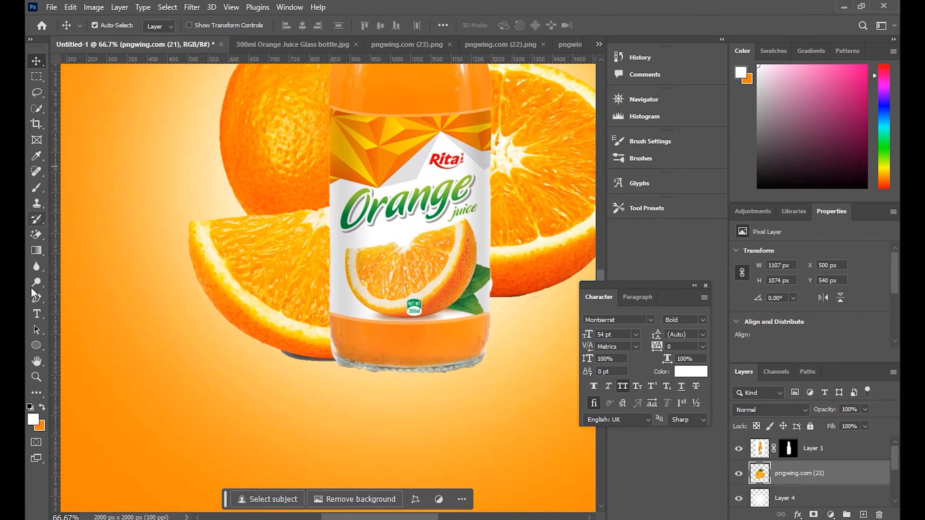
{"action": "left_click", "coordinate": [38, 233]}
{"action": "left_click", "coordinate": [302, 356]}
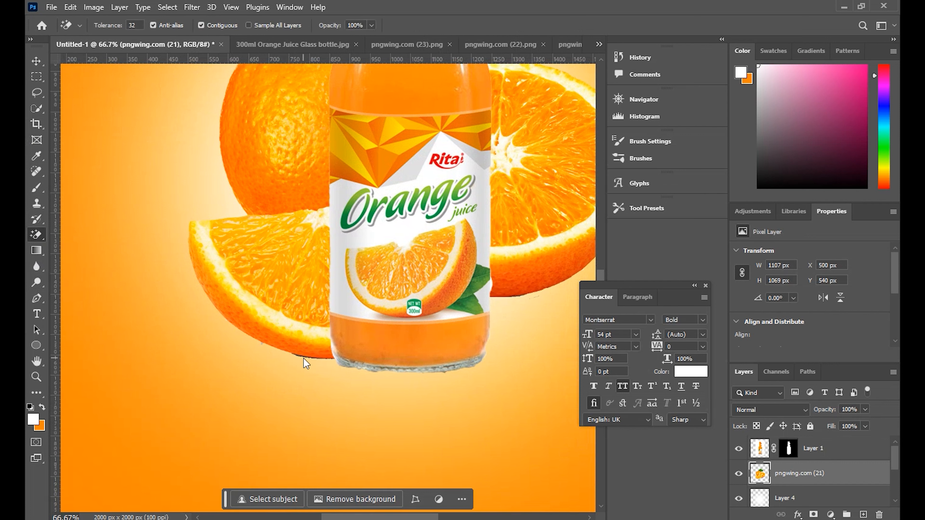
{"action": "left_click", "coordinate": [306, 356]}
{"action": "left_click", "coordinate": [296, 349]}
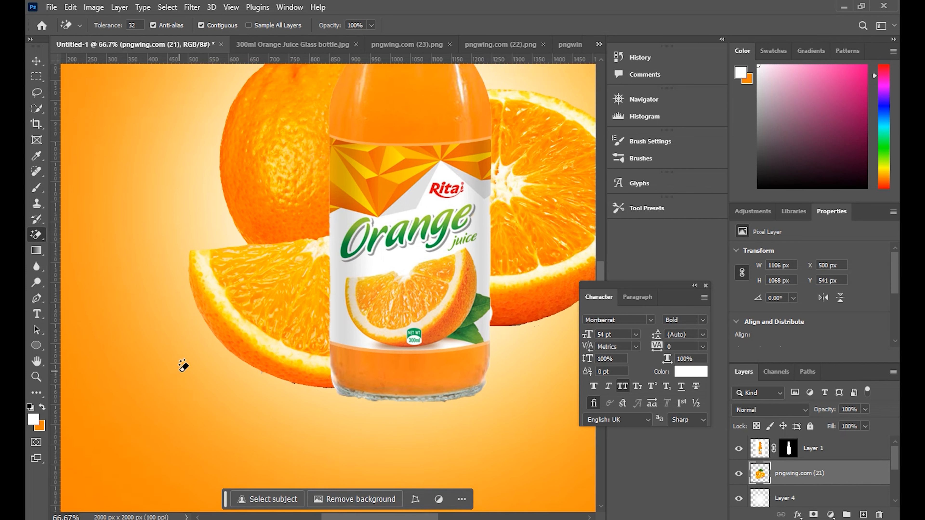
Place the image pngwing.com (18) from Downloads as an embedded object between the oranges and the bottle.
{"action": "scroll", "coordinate": [185, 363], "scroll_direction": "down", "scroll_amount": 3}
{"action": "scroll", "coordinate": [326, 317], "scroll_direction": "down", "scroll_amount": 2}
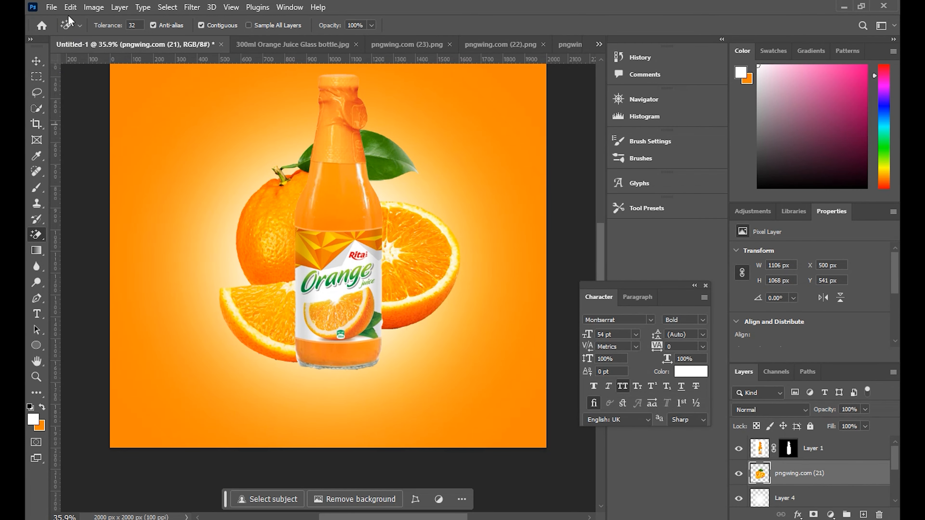
{"action": "left_click", "coordinate": [52, 7]}
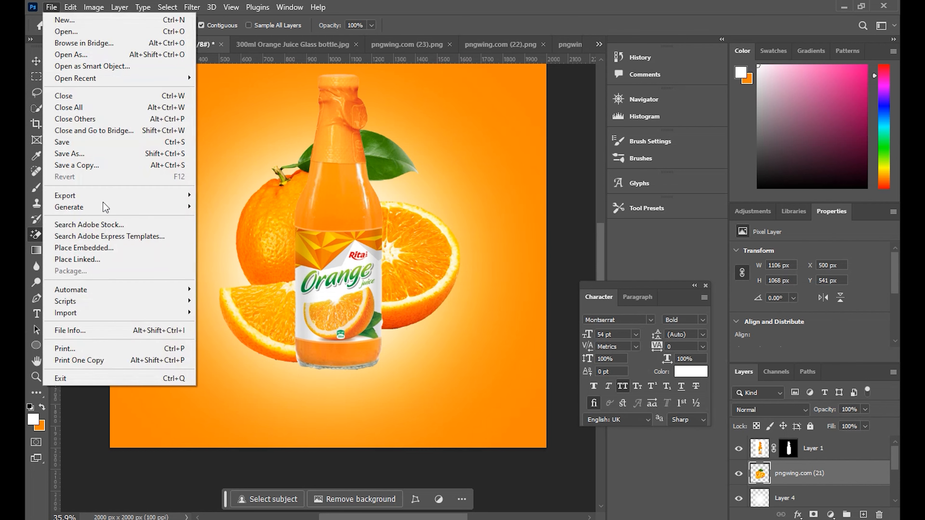
{"action": "left_click", "coordinate": [115, 250]}
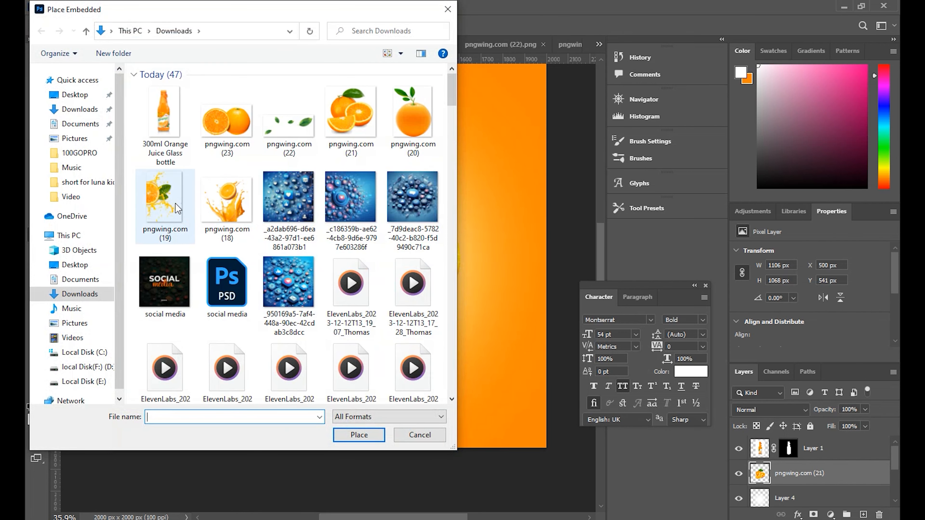
{"action": "left_click", "coordinate": [239, 214]}
{"action": "left_click", "coordinate": [356, 436]}
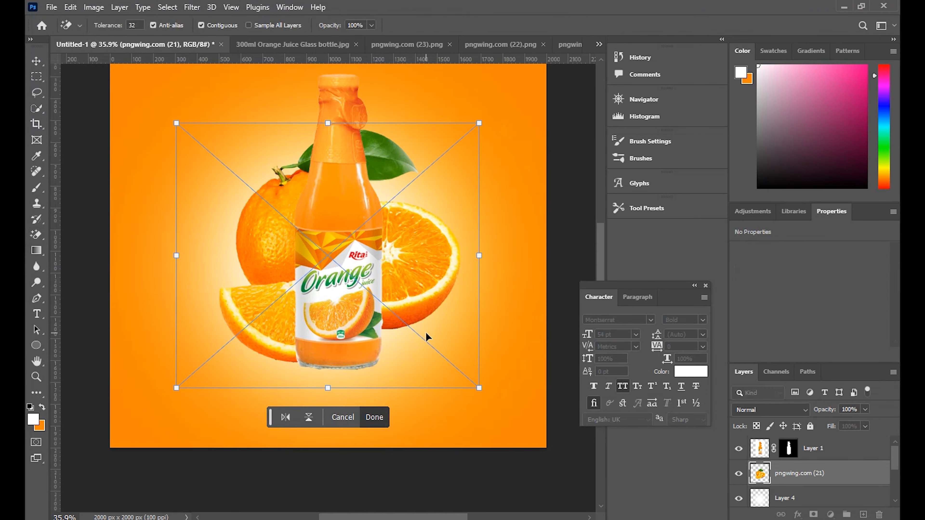
Scale the juice splash to about 107% and position it slightly higher behind the bottle.
{"action": "left_click_drag", "start_coordinate": [404, 314], "coordinate": [398, 288]}
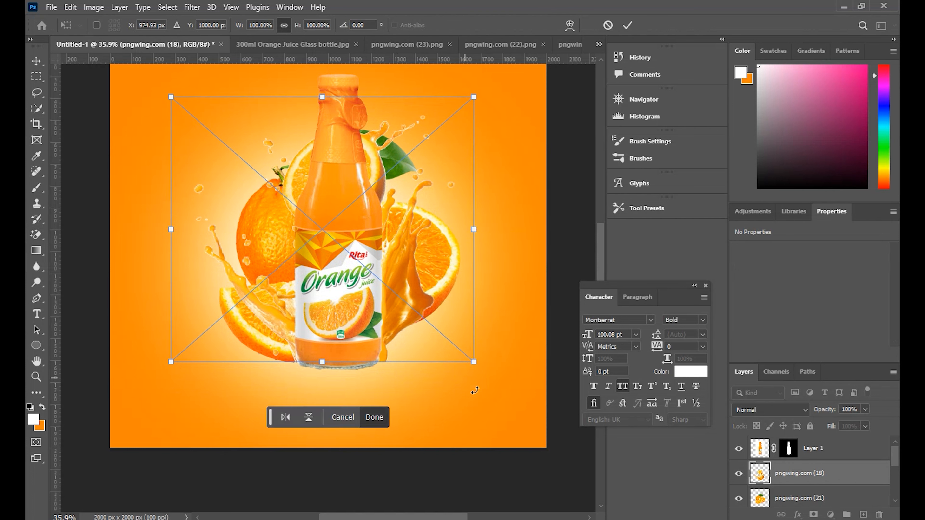
{"action": "left_click_drag", "start_coordinate": [473, 363], "coordinate": [484, 372]}
{"action": "left_click_drag", "start_coordinate": [412, 320], "coordinate": [411, 313]}
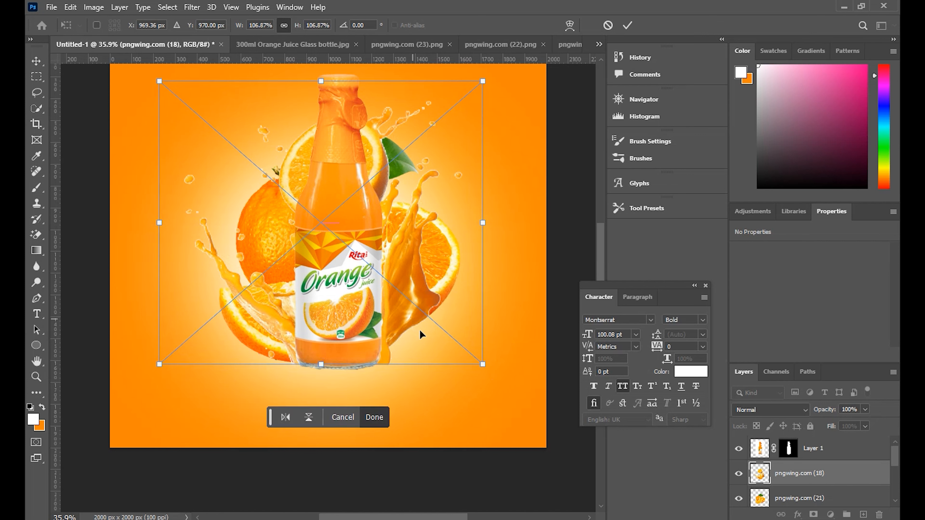
{"action": "scroll", "coordinate": [786, 485], "scroll_direction": "down", "scroll_amount": 1}
{"action": "key", "text": "Return"}
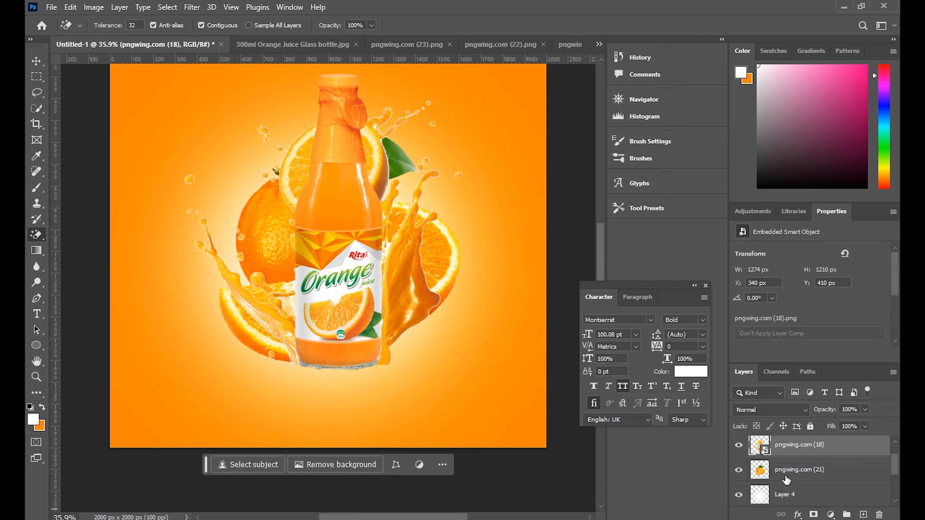
Try the composition without the pngwing.com (18) splash layer and restore it directly beneath the bottle layer.
{"action": "key", "text": "Delete"}
{"action": "left_click", "coordinate": [799, 471]}
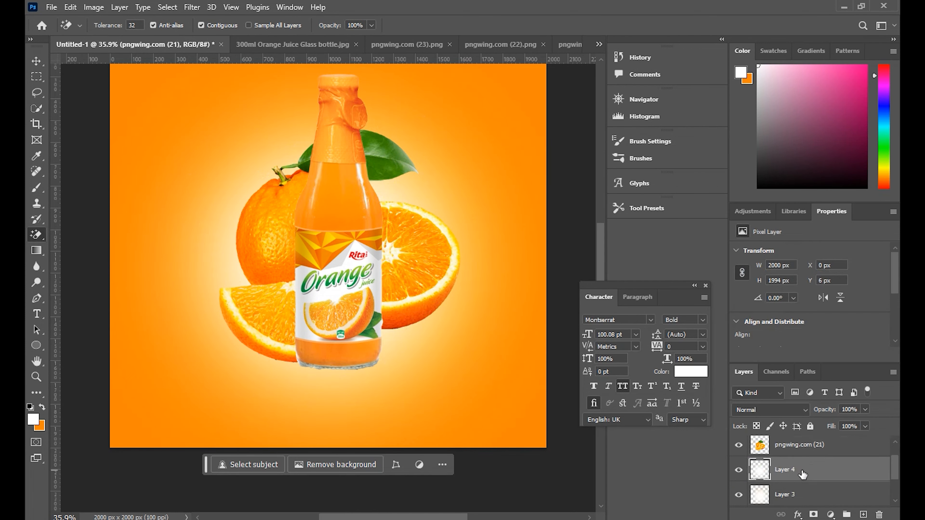
{"action": "scroll", "coordinate": [798, 474], "scroll_direction": "up", "scroll_amount": 1}
{"action": "scroll", "coordinate": [789, 481], "scroll_direction": "down", "scroll_amount": 3}
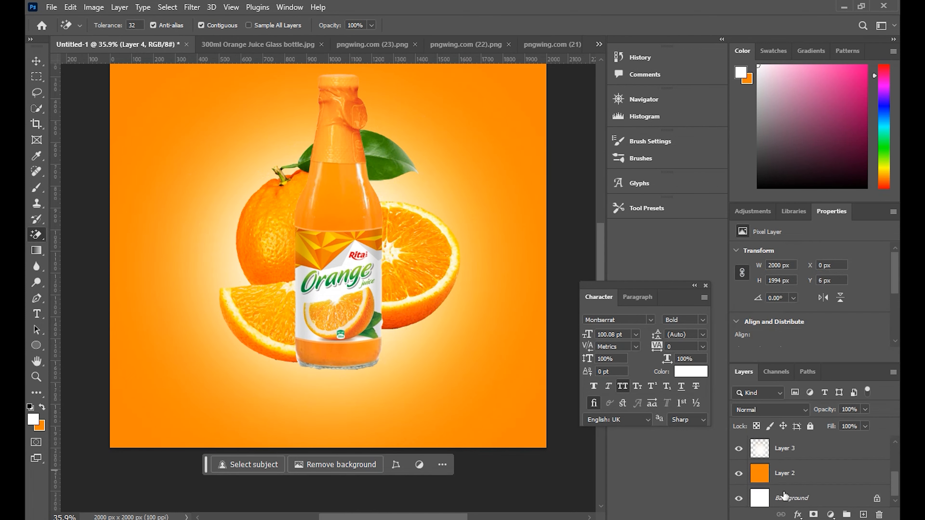
{"action": "scroll", "coordinate": [778, 473], "scroll_direction": "up", "scroll_amount": 3}
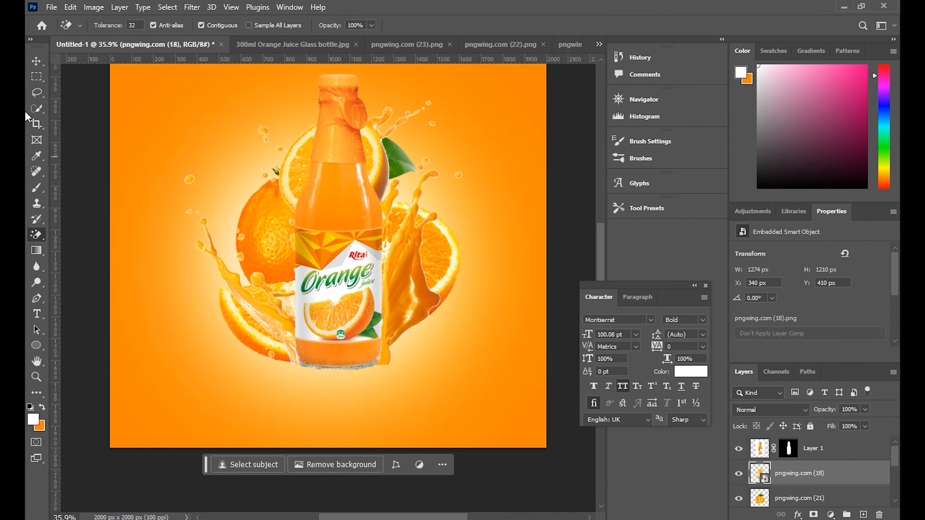
Place the image pngwing.com (23) from Downloads as an embedded object and bring its layer in front of the bottle.
{"action": "left_click", "coordinate": [36, 62]}
{"action": "left_click", "coordinate": [806, 499]}
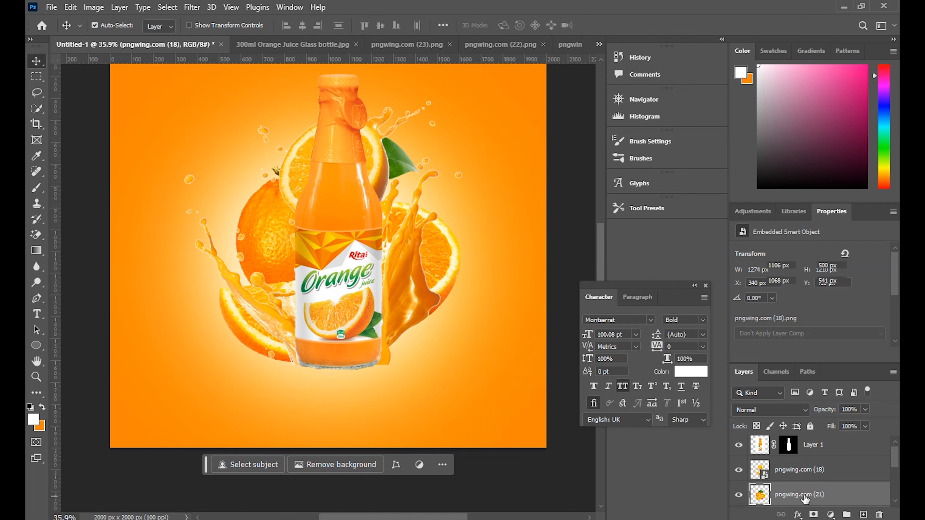
{"action": "scroll", "coordinate": [364, 322], "scroll_direction": "down", "scroll_amount": 1}
{"action": "scroll", "coordinate": [397, 311], "scroll_direction": "up", "scroll_amount": 2}
{"action": "left_click", "coordinate": [398, 308]}
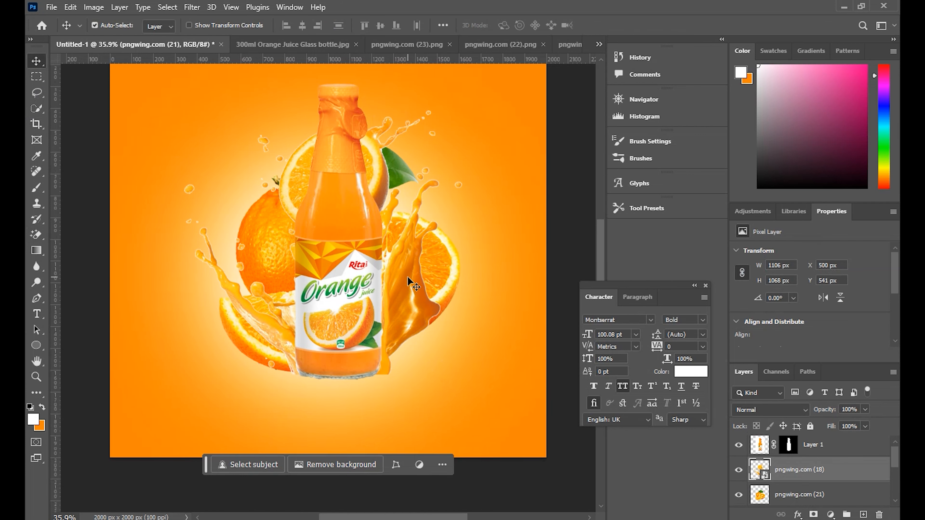
{"action": "scroll", "coordinate": [406, 312], "scroll_direction": "up", "scroll_amount": 3}
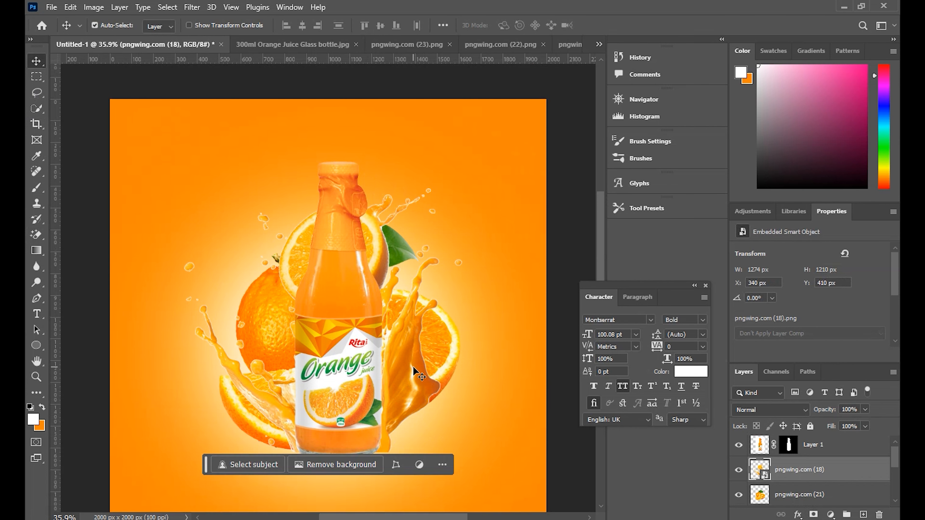
{"action": "scroll", "coordinate": [414, 372], "scroll_direction": "down", "scroll_amount": 3}
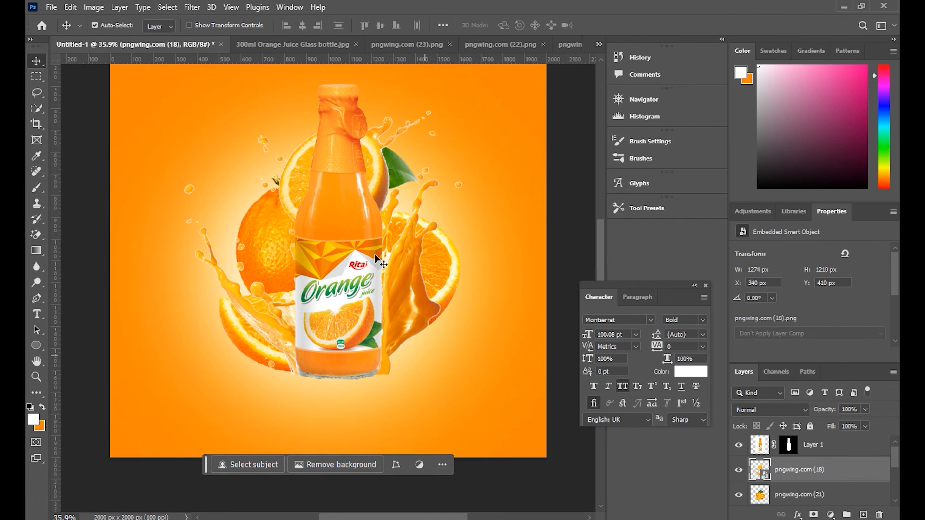
{"action": "left_click", "coordinate": [53, 8]}
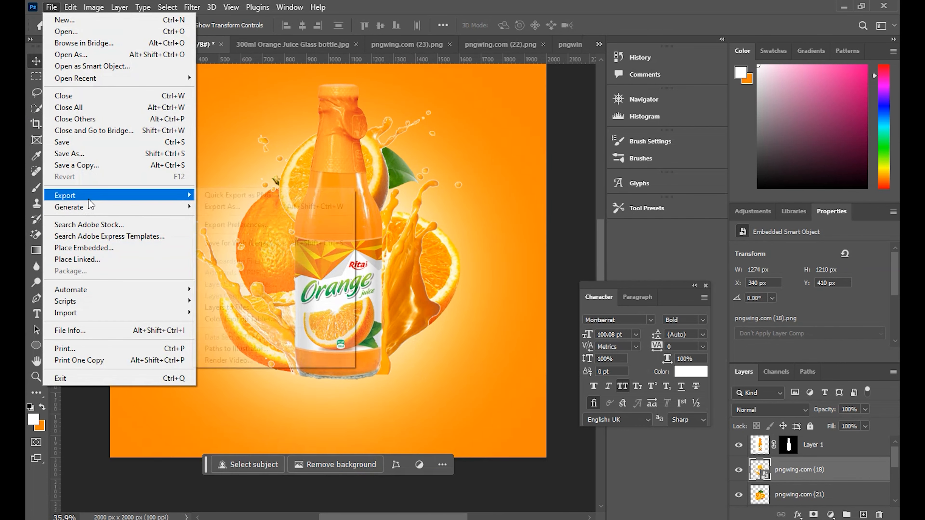
{"action": "left_click", "coordinate": [113, 247]}
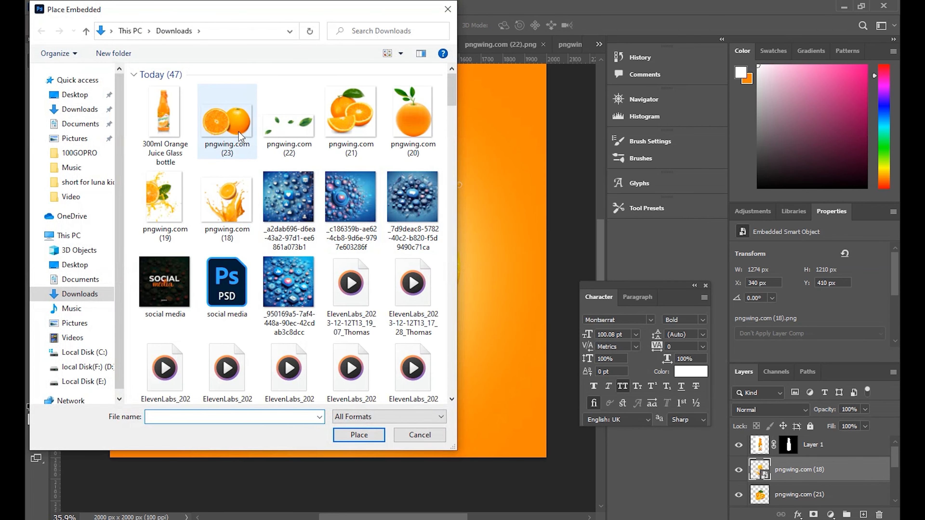
{"action": "left_click", "coordinate": [240, 136]}
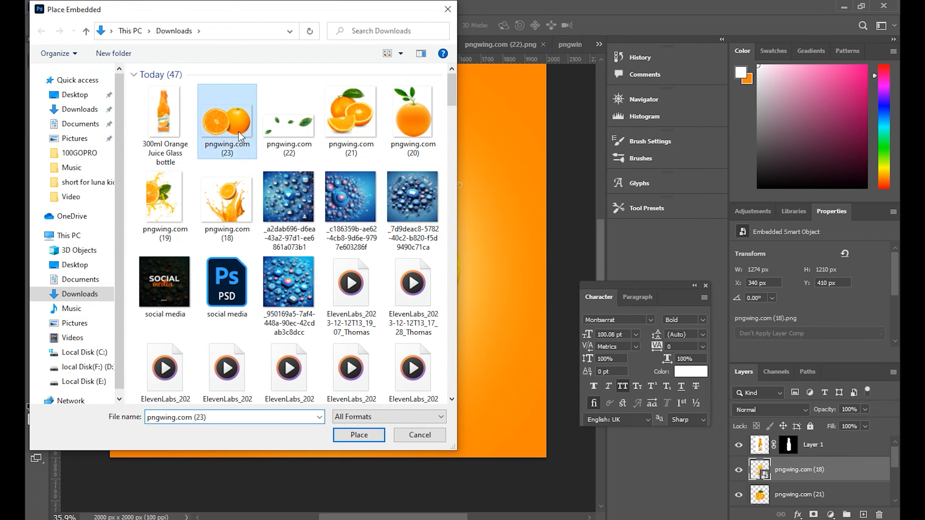
{"action": "left_click", "coordinate": [361, 434]}
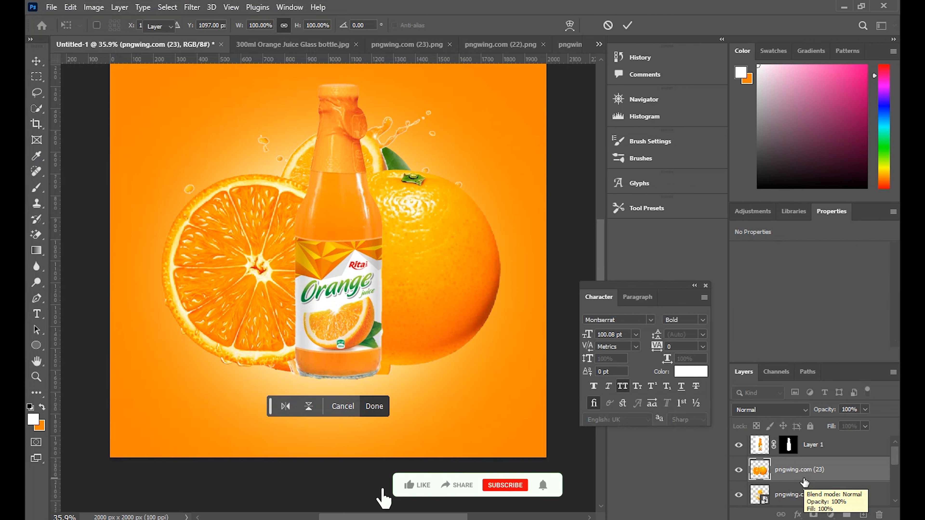
{"action": "key", "text": "Return"}
{"action": "key", "text": "ctrl+bracketright"}
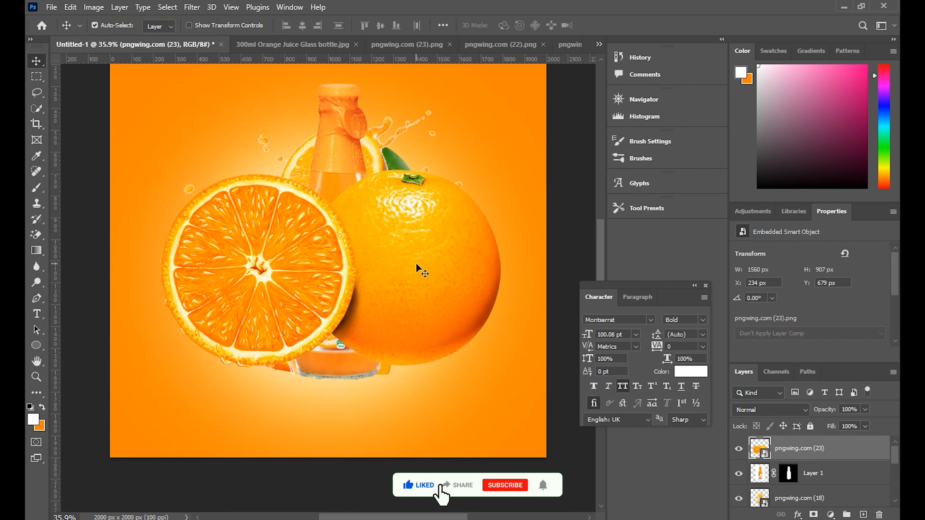
Scale the front pair of oranges to about 45% and position it over the bottle's base, extending to the right.
{"action": "key", "text": "ctrl+t"}
{"action": "left_click_drag", "start_coordinate": [508, 376], "coordinate": [415, 316]}
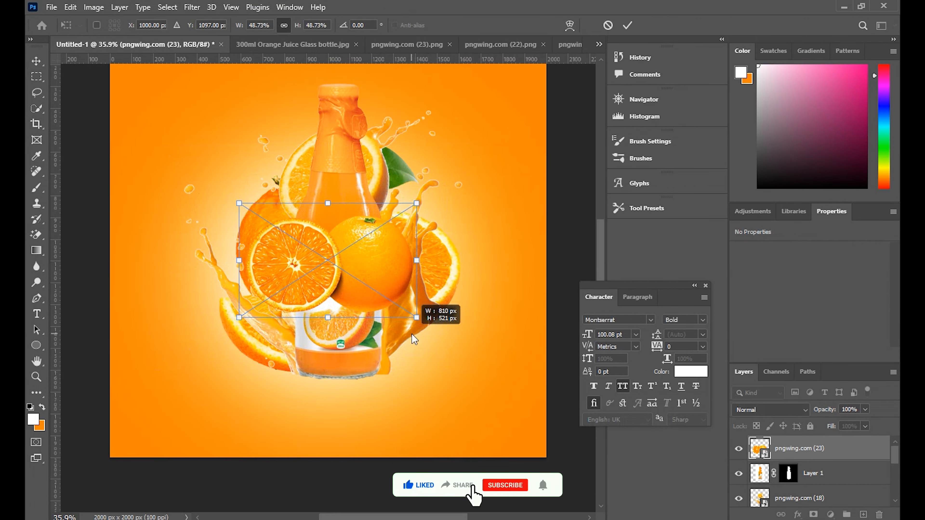
{"action": "left_click_drag", "start_coordinate": [376, 269], "coordinate": [408, 354]}
{"action": "mouse_move", "coordinate": [441, 400]}
{"action": "left_mouse_down"}
{"action": "mouse_move", "coordinate": [423, 388]}
{"action": "mouse_move", "coordinate": [440, 399]}
{"action": "mouse_move", "coordinate": [431, 389]}
{"action": "left_mouse_up"}
{"action": "left_click_drag", "start_coordinate": [398, 348], "coordinate": [397, 345]}
{"action": "left_click_drag", "start_coordinate": [434, 389], "coordinate": [466, 410]}
{"action": "left_click_drag", "start_coordinate": [420, 365], "coordinate": [419, 366]}
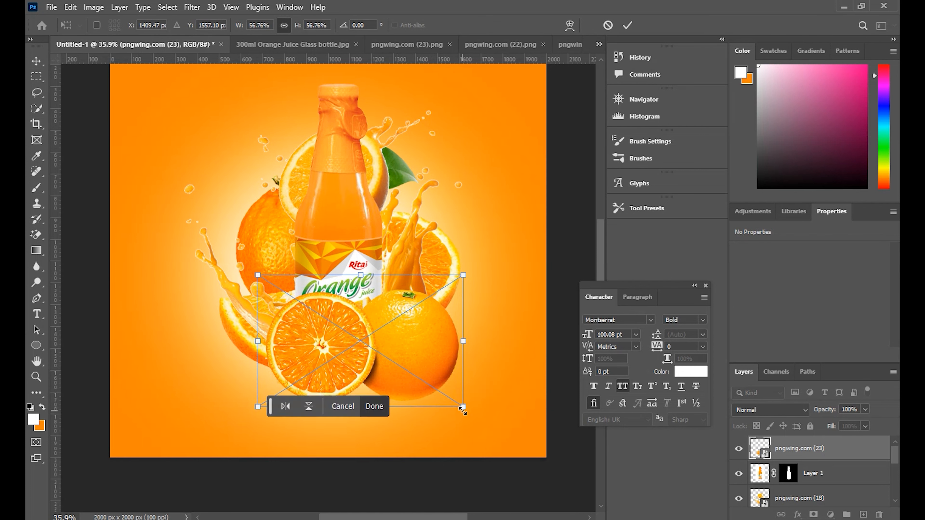
{"action": "left_click_drag", "start_coordinate": [463, 408], "coordinate": [443, 395]}
{"action": "left_click", "coordinate": [627, 25]}
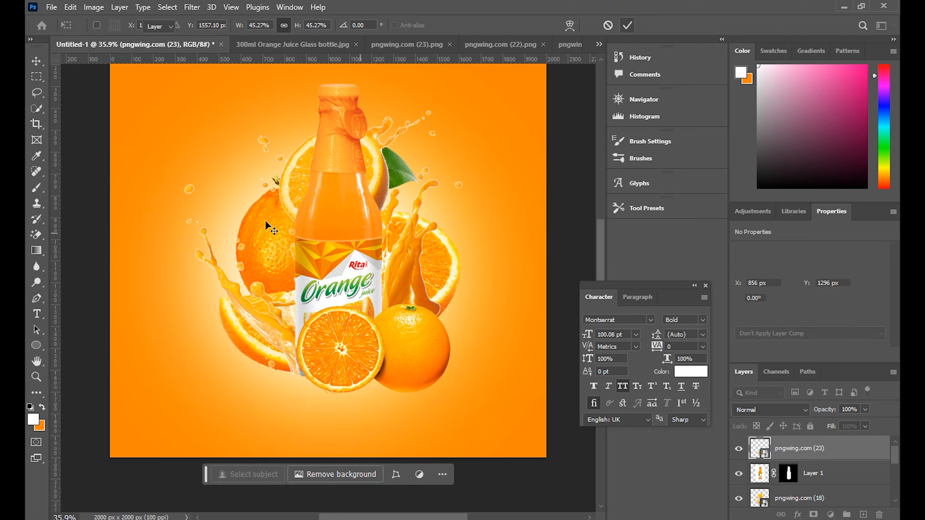
Scale down the pngwing.com (21) oranges behind the splash and bottle, keeping them centred in place.
{"action": "left_click", "coordinate": [266, 221]}
{"action": "key", "text": "ctrl+t"}
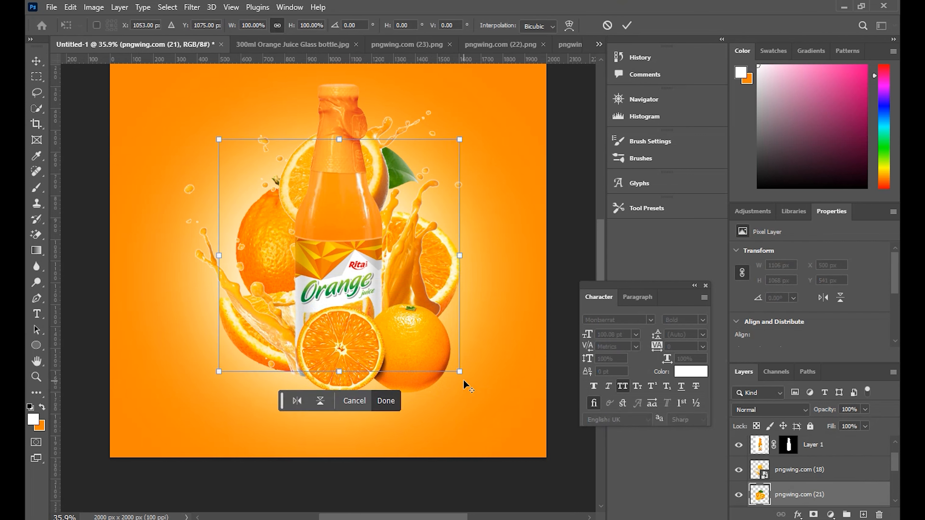
{"action": "left_click_drag", "start_coordinate": [459, 372], "coordinate": [430, 348]}
{"action": "left_click", "coordinate": [625, 33]}
{"action": "scroll", "coordinate": [409, 351], "scroll_direction": "up", "scroll_amount": 1}
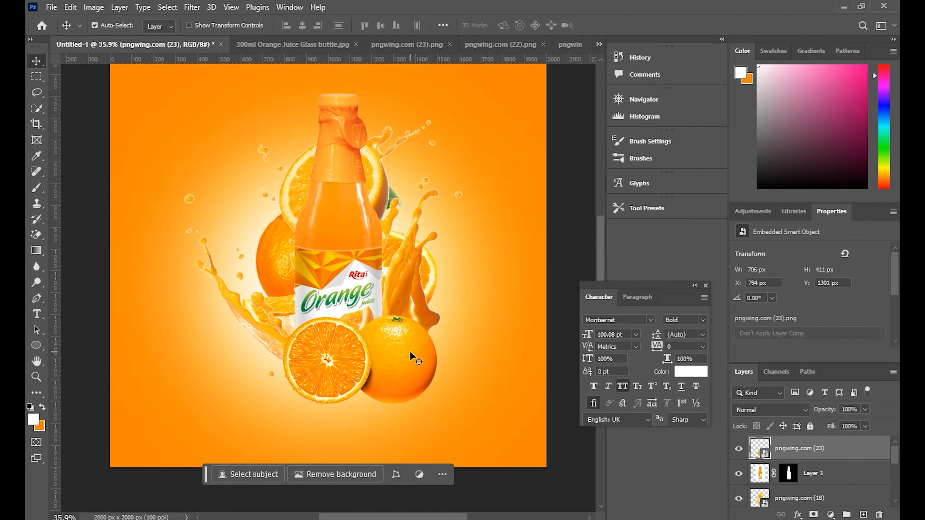
Place the image pngwing.com (20) from Downloads as an embedded object.
{"action": "left_click", "coordinate": [51, 7]}
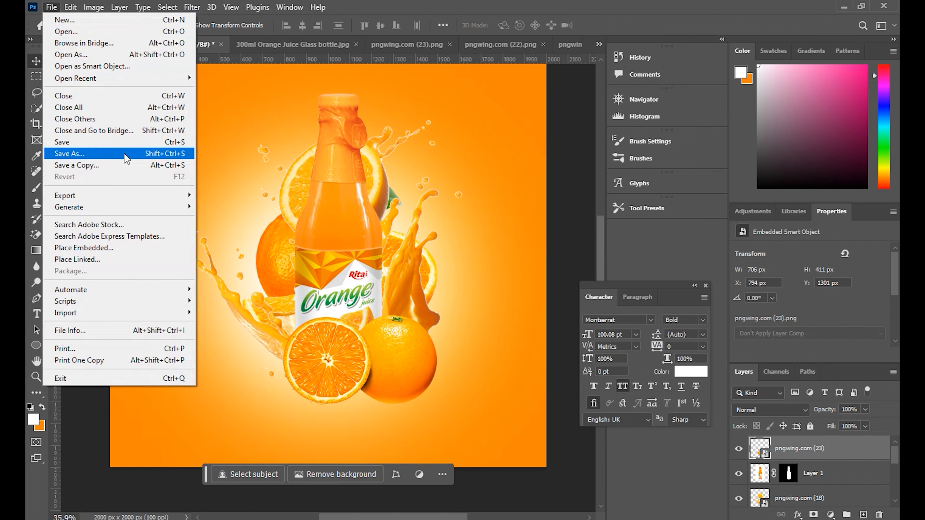
{"action": "left_click", "coordinate": [110, 247]}
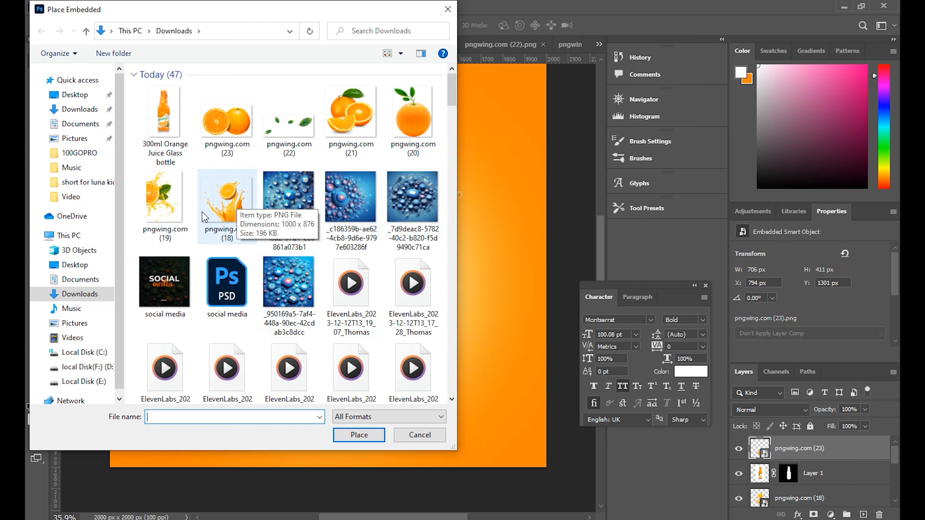
{"action": "left_click", "coordinate": [413, 113]}
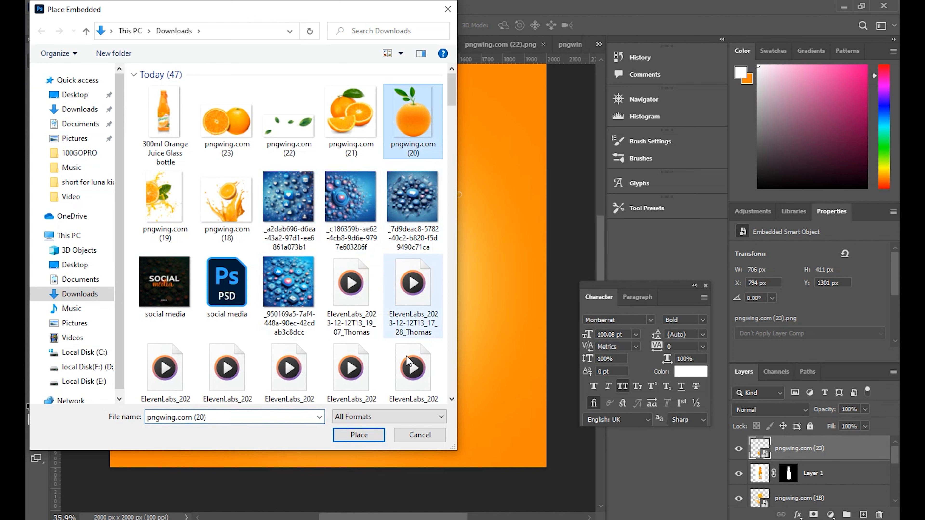
{"action": "left_click", "coordinate": [360, 439]}
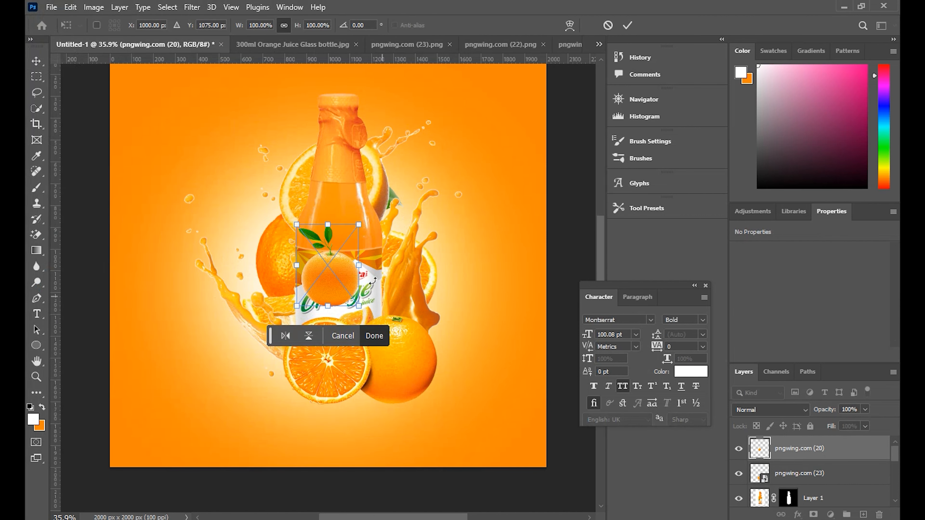
Try the leafy orange at about 165% over the whole orange in front of the bottle, and hide its layer.
{"action": "left_click_drag", "start_coordinate": [342, 275], "coordinate": [471, 454]}
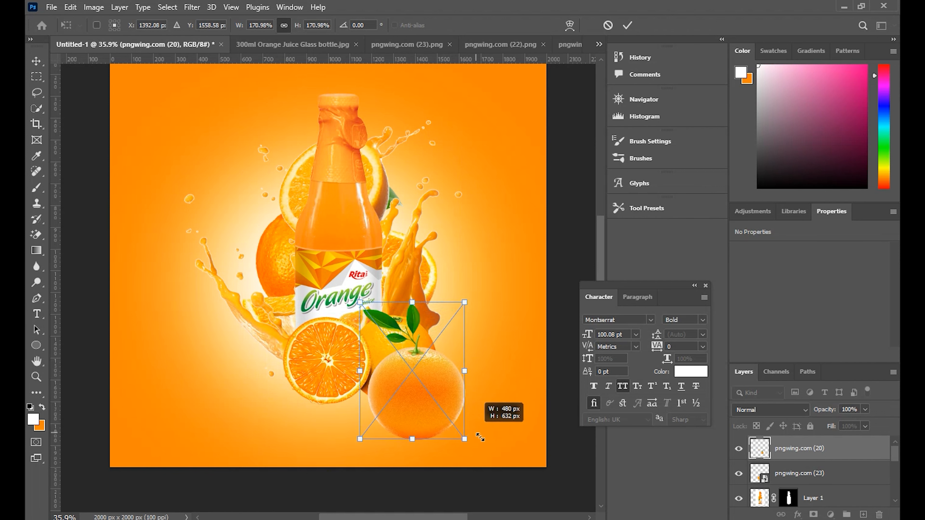
{"action": "left_click_drag", "start_coordinate": [441, 416], "coordinate": [411, 361]}
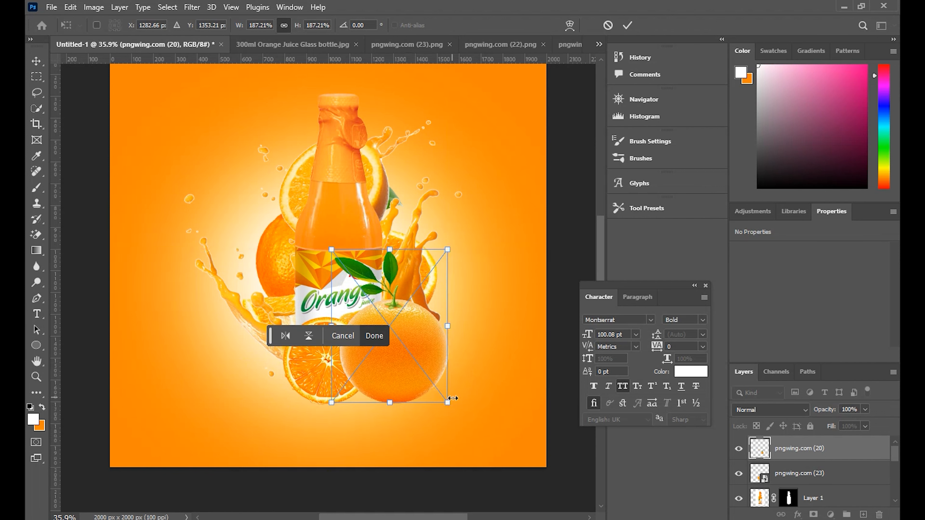
{"action": "mouse_move", "coordinate": [451, 404]}
{"action": "left_mouse_down"}
{"action": "mouse_move", "coordinate": [441, 397]}
{"action": "mouse_move", "coordinate": [450, 403]}
{"action": "left_mouse_up"}
{"action": "mouse_move", "coordinate": [412, 358]}
{"action": "left_mouse_down"}
{"action": "mouse_move", "coordinate": [419, 359]}
{"action": "mouse_move", "coordinate": [276, 358]}
{"action": "mouse_move", "coordinate": [422, 367]}
{"action": "left_mouse_up"}
{"action": "mouse_move", "coordinate": [454, 413]}
{"action": "left_mouse_down"}
{"action": "mouse_move", "coordinate": [433, 382]}
{"action": "mouse_move", "coordinate": [445, 398]}
{"action": "left_mouse_up"}
{"action": "left_click_drag", "start_coordinate": [409, 347], "coordinate": [415, 359]}
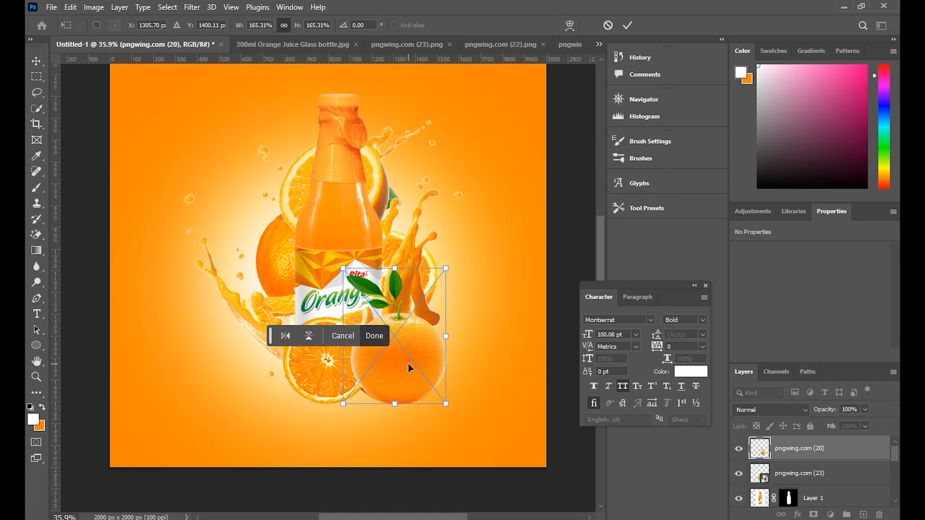
{"action": "left_click", "coordinate": [627, 25]}
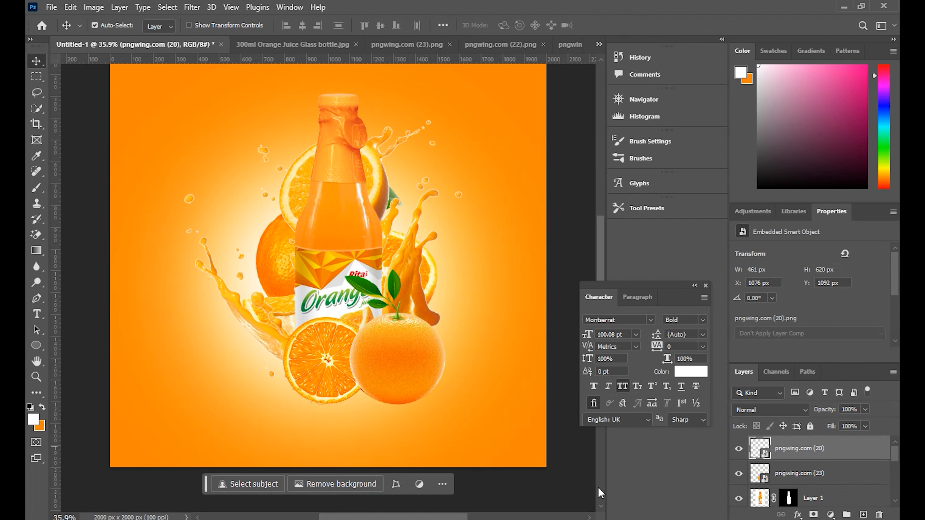
{"action": "left_click", "coordinate": [738, 448]}
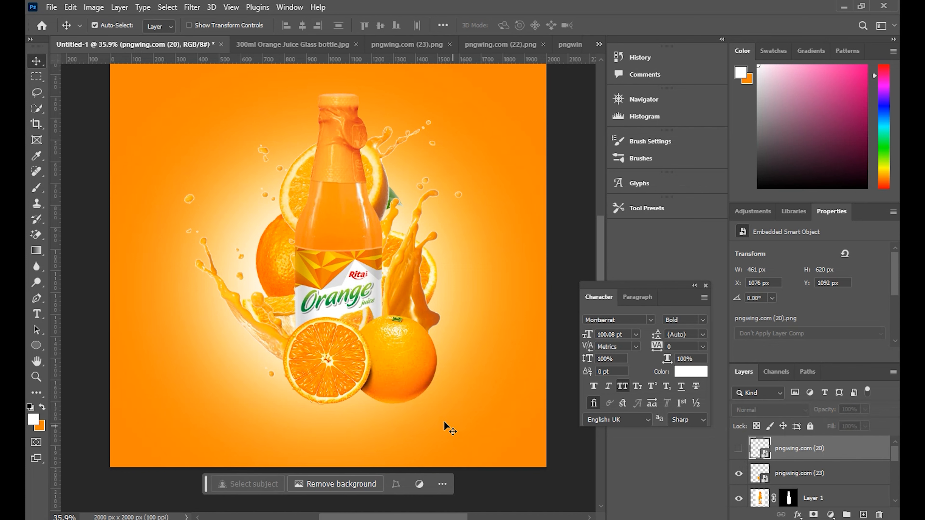
Place the leaves image pngwing.com (22) from Downloads as an embedded object at its default size.
{"action": "scroll", "coordinate": [433, 391], "scroll_direction": "up", "scroll_amount": 1}
{"action": "left_click", "coordinate": [52, 7]}
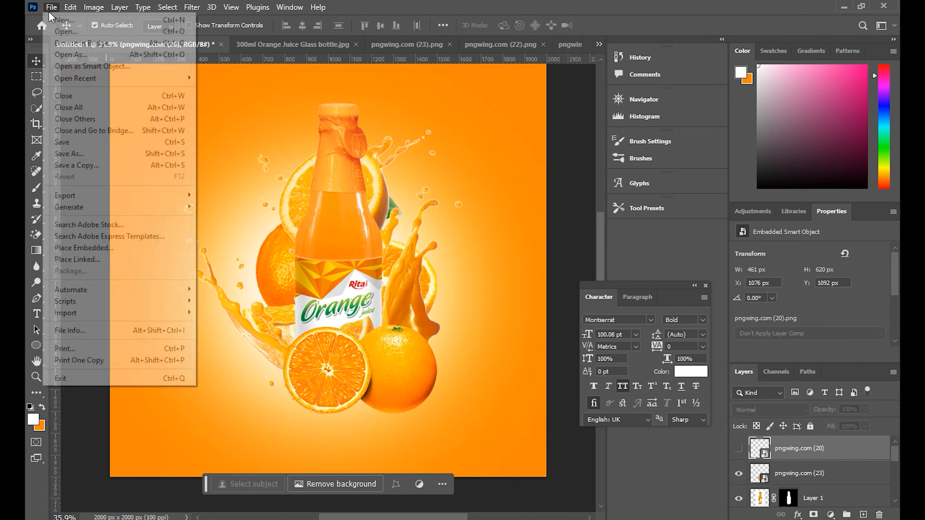
{"action": "mouse_move", "coordinate": [115, 197]}
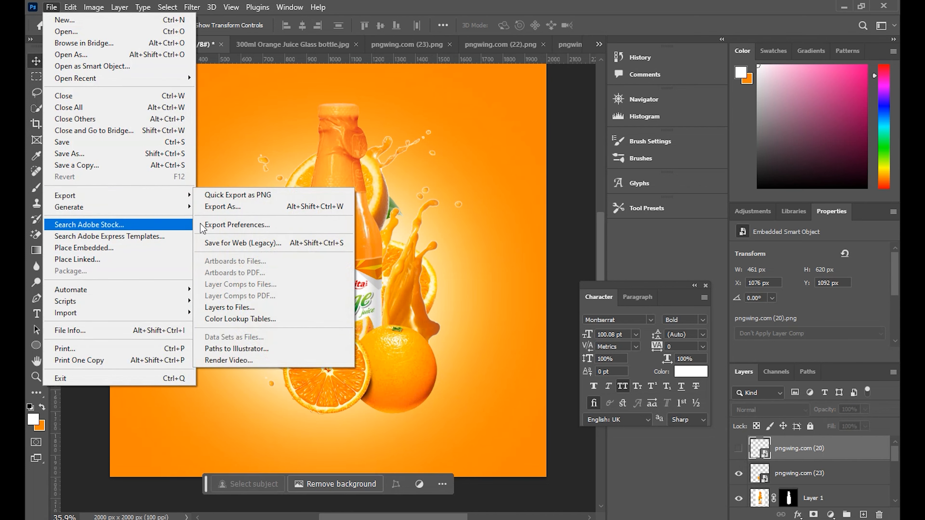
{"action": "left_click", "coordinate": [102, 248]}
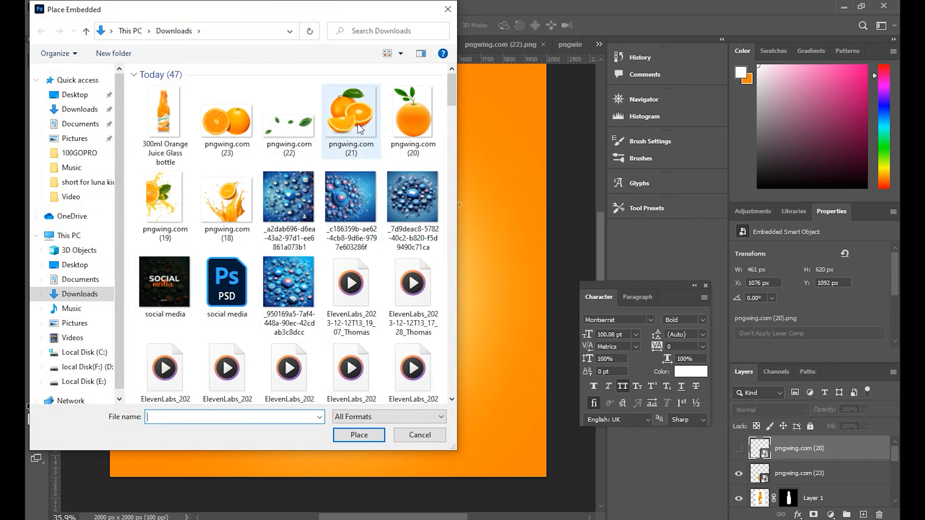
{"action": "left_click", "coordinate": [289, 123]}
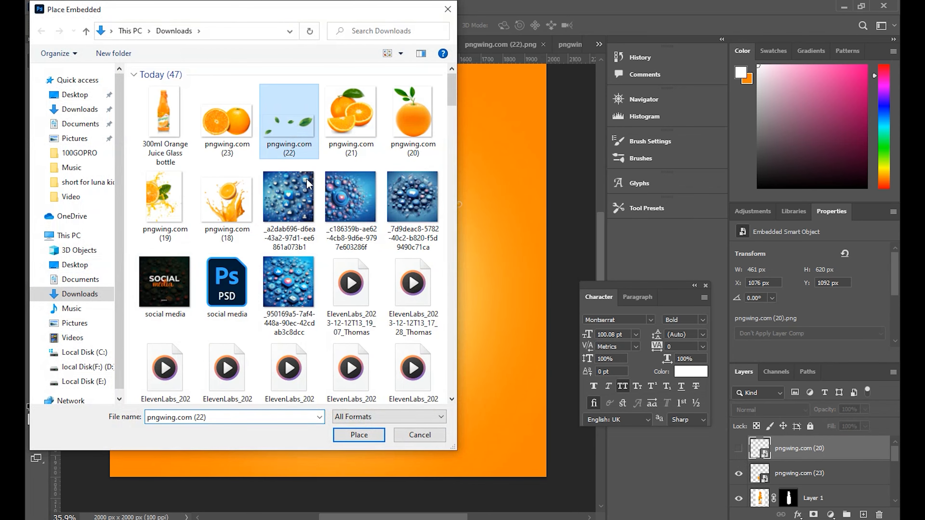
{"action": "left_click", "coordinate": [359, 435]}
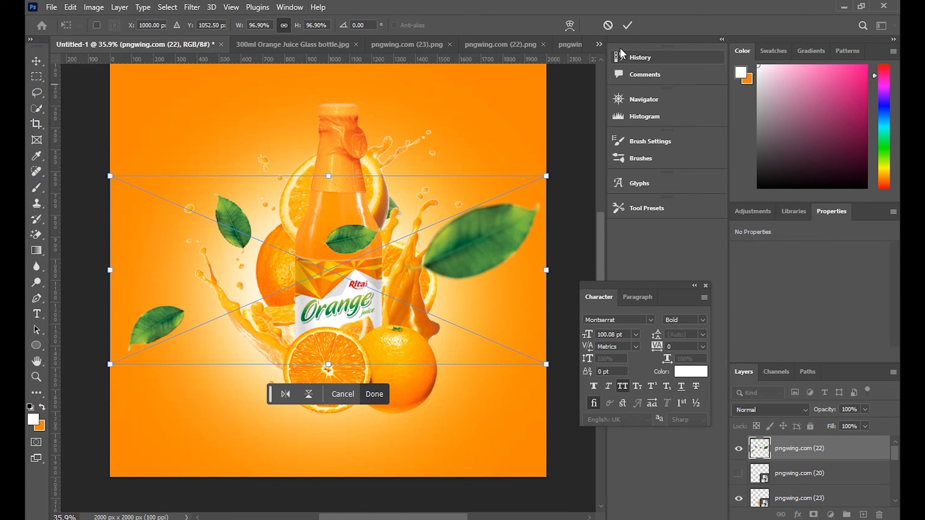
{"action": "left_click", "coordinate": [627, 25]}
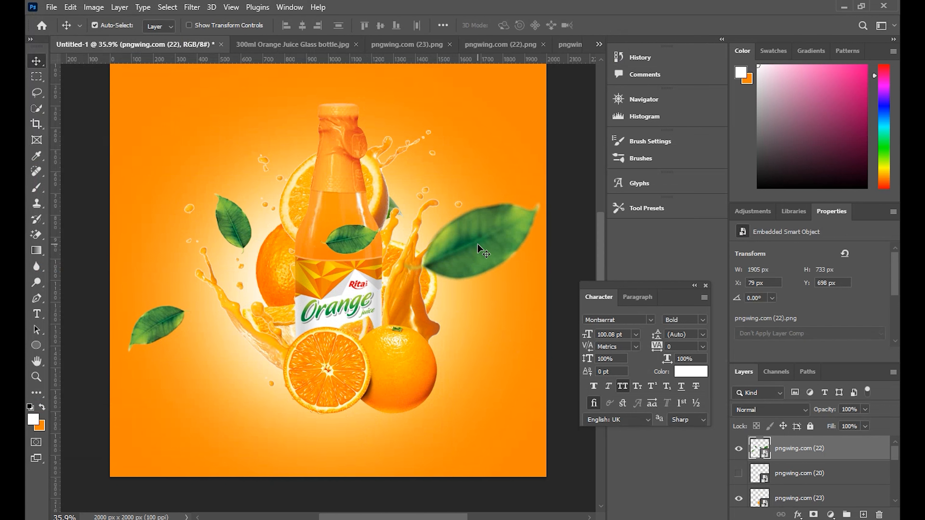
Raise the leaves to about Y 237 px and send their layer behind the pngwing.com (18) splash layer.
{"action": "left_click_drag", "start_coordinate": [487, 252], "coordinate": [485, 176]}
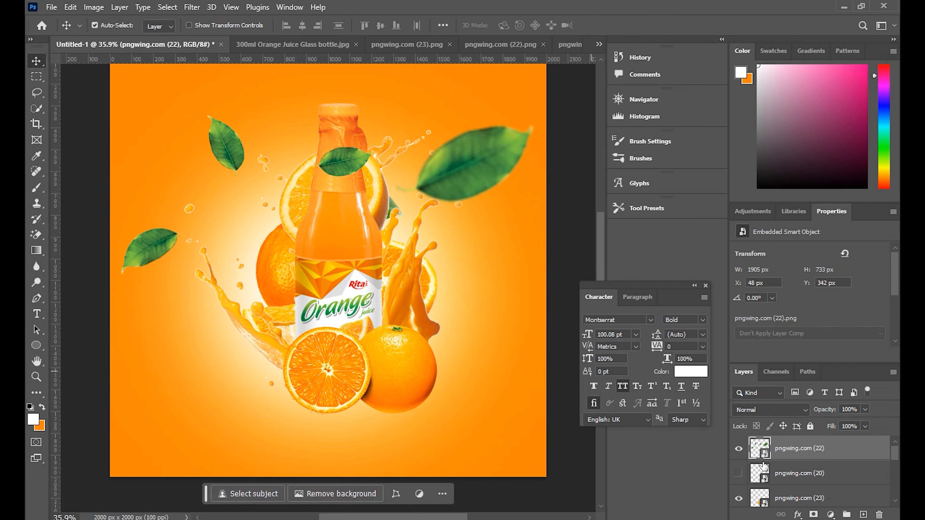
{"action": "key", "text": "ctrl+bracketleft"}
{"action": "key", "text": "ctrl+bracketleft"}
{"action": "key", "text": "ctrl+bracketleft"}
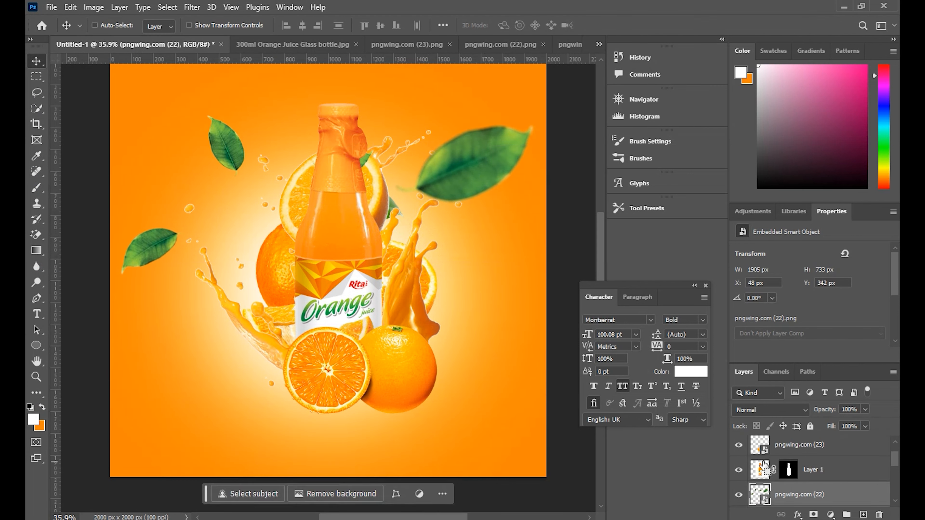
{"action": "key", "text": "ctrl+bracketleft"}
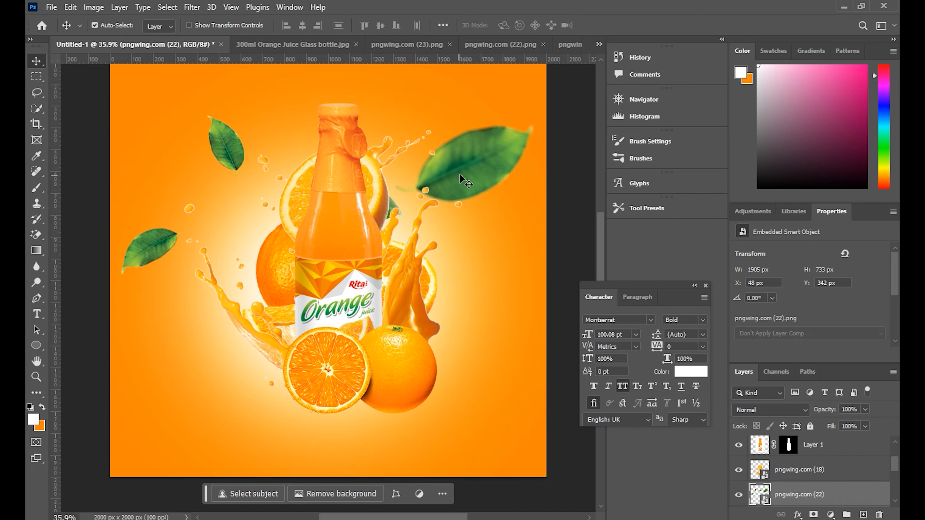
{"action": "left_click_drag", "start_coordinate": [465, 182], "coordinate": [463, 150]}
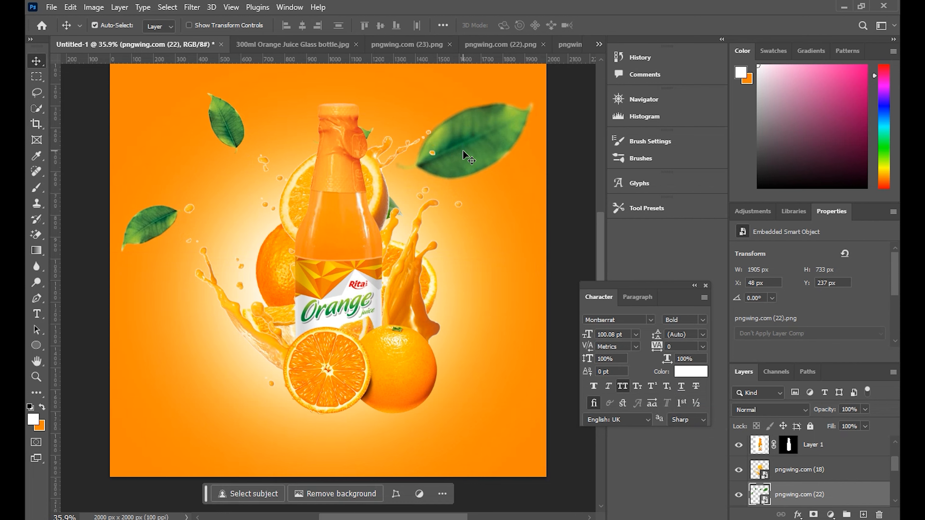
Scale the leaves to about 91% and position them around the bottle's neck at about X 111 px, Y 175 px.
{"action": "key", "text": "ctrl+minus"}
{"action": "key", "text": "ctrl+minus"}
{"action": "key", "text": "ctrl+plus"}
{"action": "key", "text": "ctrl+plus"}
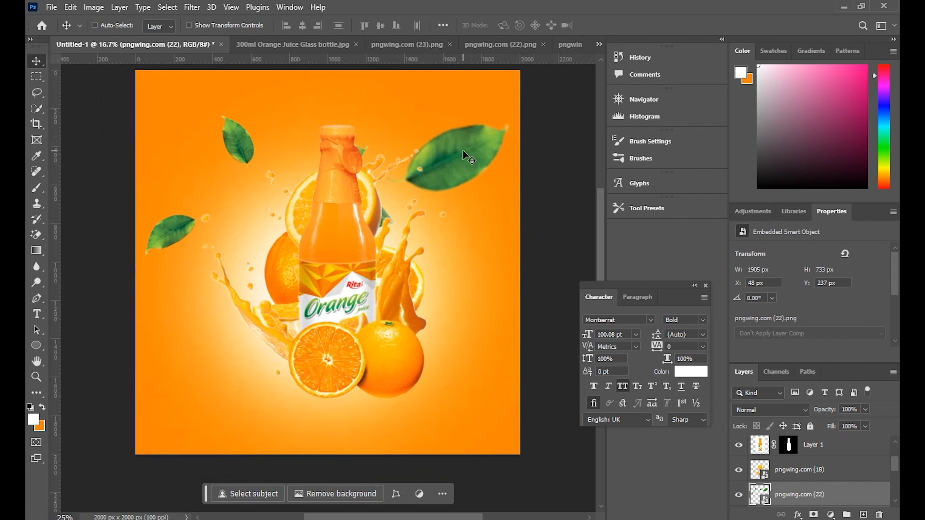
{"action": "left_click_drag", "start_coordinate": [467, 160], "coordinate": [471, 152]}
{"action": "scroll", "coordinate": [473, 164], "scroll_direction": "up", "scroll_amount": 3}
{"action": "left_click_drag", "start_coordinate": [474, 190], "coordinate": [479, 203]}
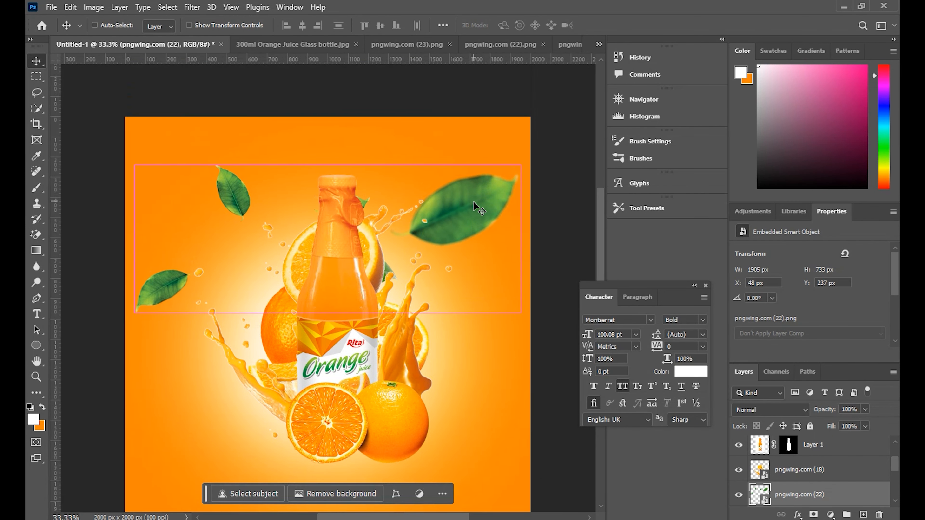
{"action": "key", "text": "ctrl+t"}
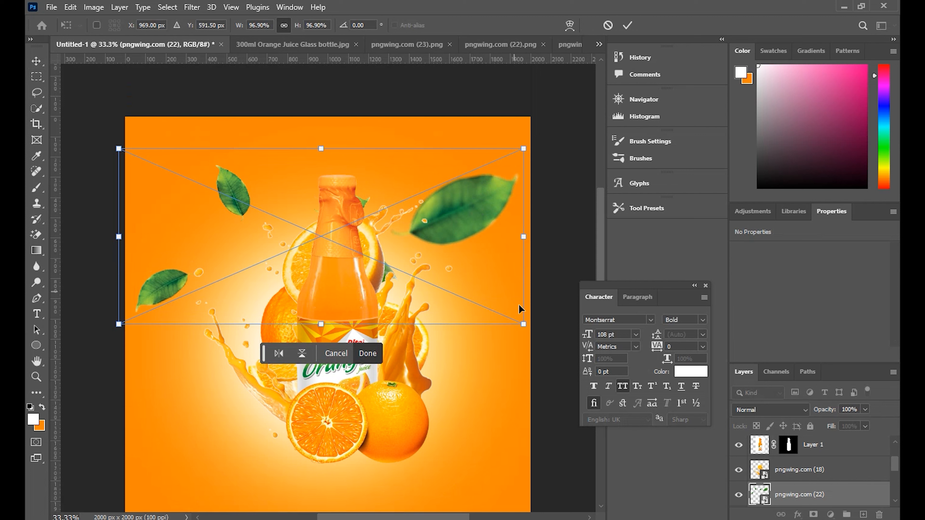
{"action": "left_click_drag", "start_coordinate": [524, 326], "coordinate": [505, 296]}
{"action": "left_click_drag", "start_coordinate": [464, 185], "coordinate": [472, 192]}
{"action": "left_click", "coordinate": [627, 25]}
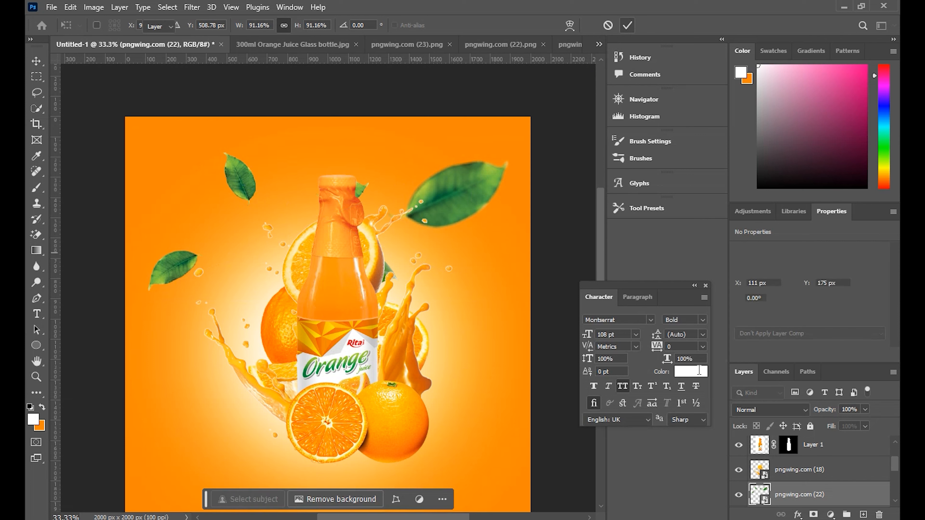
{"action": "scroll", "coordinate": [267, 350], "scroll_direction": "down", "scroll_amount": 3}
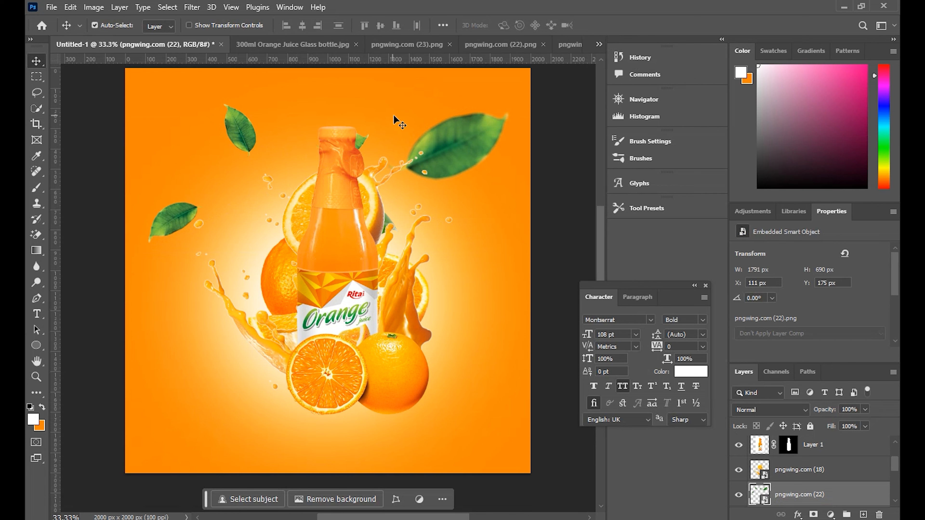
Duplicate the leaves, scale the copy to about 82% and set its large leaf partly outside the canvas's lower-left corner.
{"action": "left_click_drag", "start_coordinate": [240, 142], "coordinate": [103, 423]}
{"action": "mouse_move", "coordinate": [205, 437]}
{"action": "left_mouse_down"}
{"action": "mouse_move", "coordinate": [233, 437]}
{"action": "mouse_move", "coordinate": [218, 437]}
{"action": "left_mouse_up"}
{"action": "key", "text": "ctrl+t"}
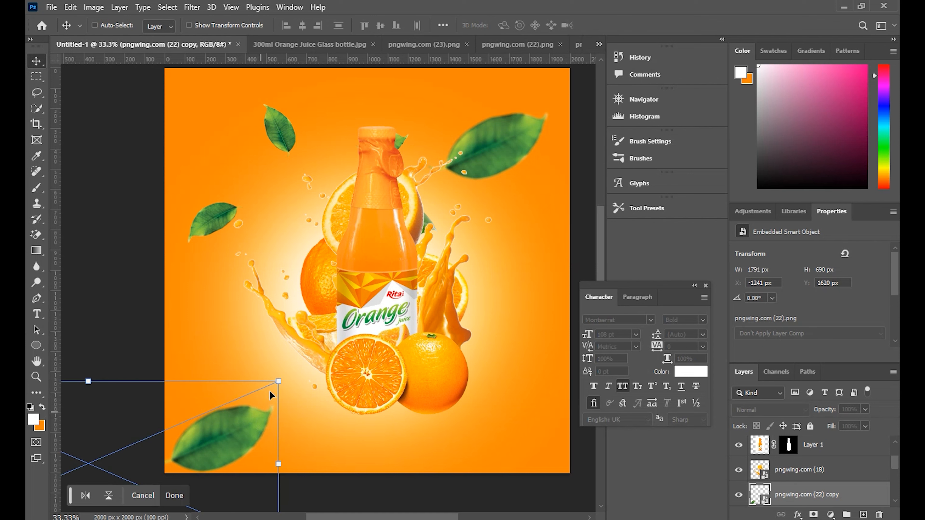
{"action": "left_click_drag", "start_coordinate": [274, 380], "coordinate": [242, 403]}
{"action": "left_click_drag", "start_coordinate": [209, 430], "coordinate": [219, 437]}
{"action": "left_click", "coordinate": [627, 25]}
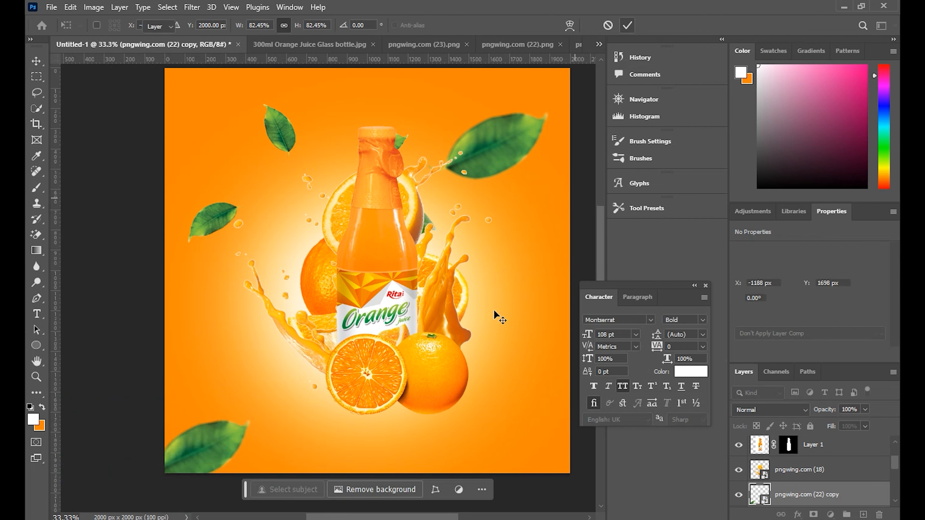
Duplicate the original leaves layer again so only one small leaf shows near the canvas's lower-right corner.
{"action": "scroll", "coordinate": [444, 379], "scroll_direction": "up", "scroll_amount": 1}
{"action": "scroll", "coordinate": [443, 379], "scroll_direction": "down", "scroll_amount": 3}
{"action": "left_click", "coordinate": [506, 98]}
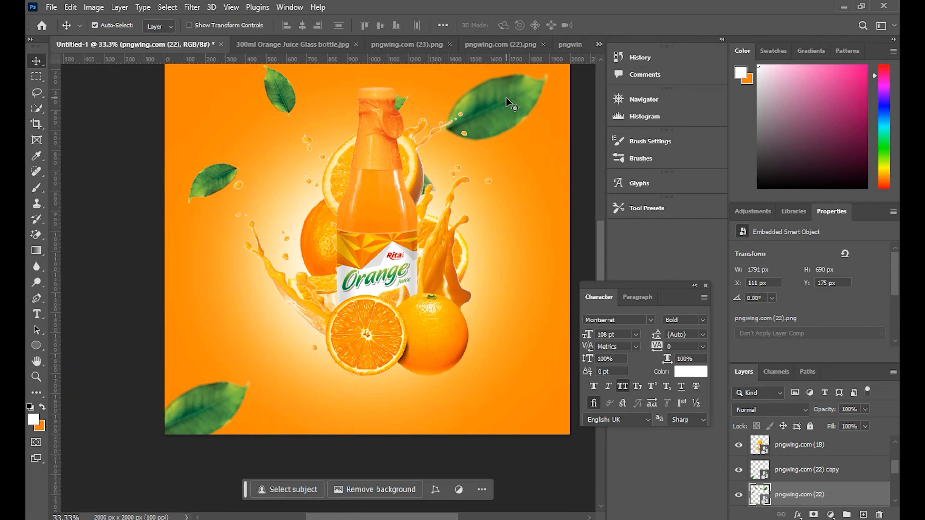
{"action": "left_click", "coordinate": [227, 415]}
{"action": "left_click", "coordinate": [288, 89]}
{"action": "left_click_drag", "start_coordinate": [289, 88], "coordinate": [527, 389]}
{"action": "scroll", "coordinate": [530, 386], "scroll_direction": "down", "scroll_amount": 2}
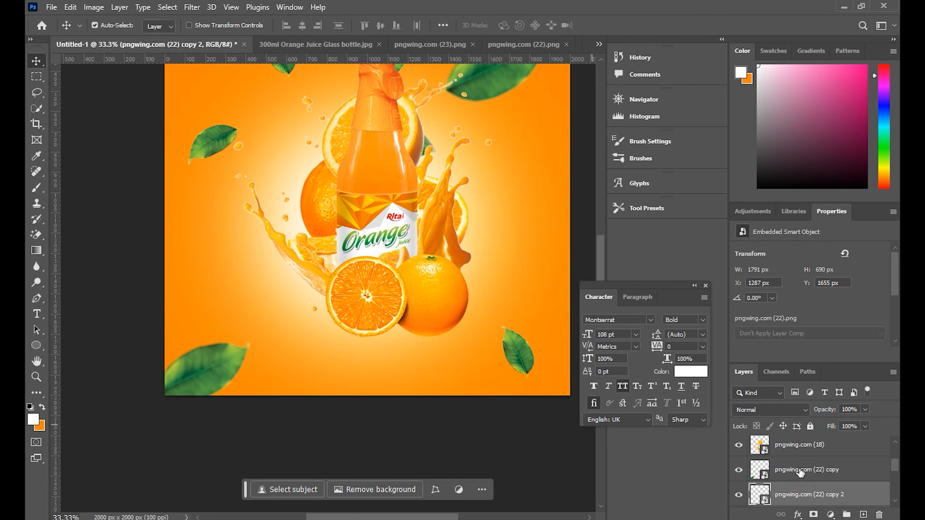
Apply a Gaussian Blur with a 4.2 px radius to the pngwing.com (22) copy 2 leaf layer.
{"action": "left_click", "coordinate": [198, 10]}
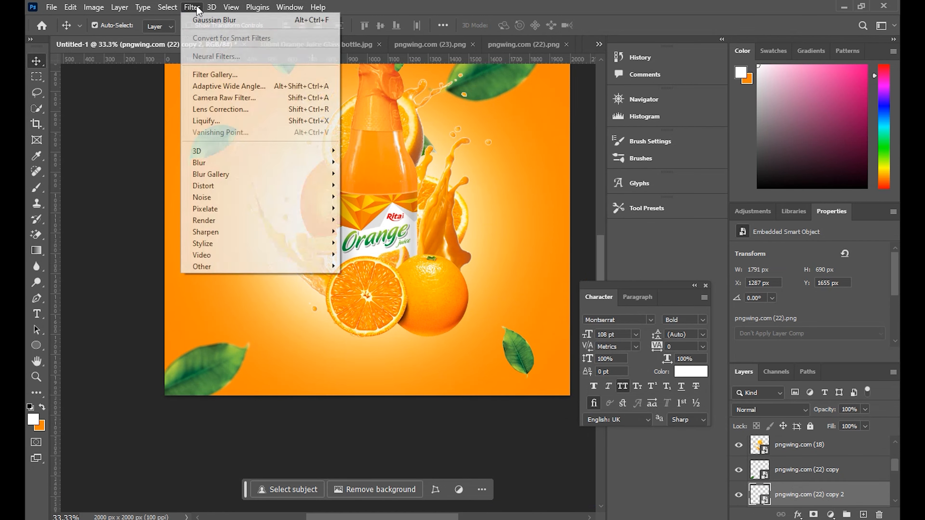
{"action": "mouse_move", "coordinate": [244, 171]}
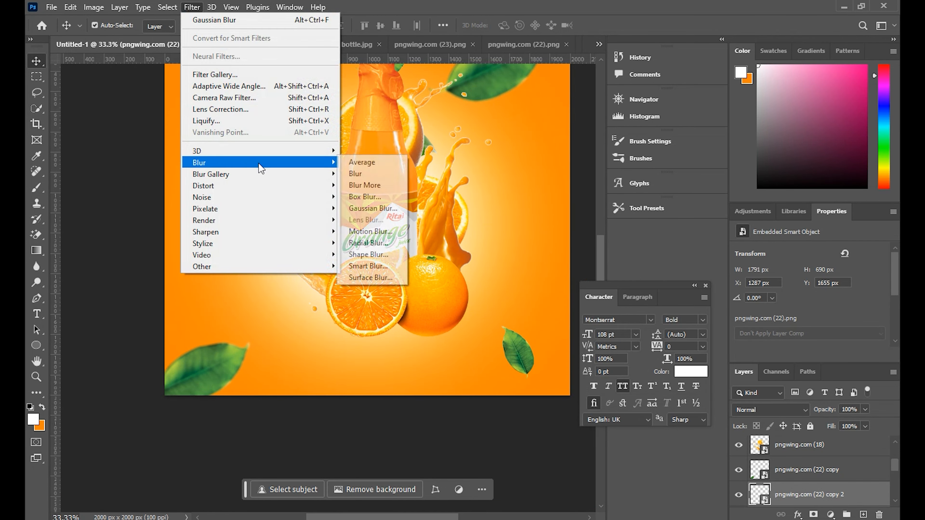
{"action": "left_click", "coordinate": [364, 208]}
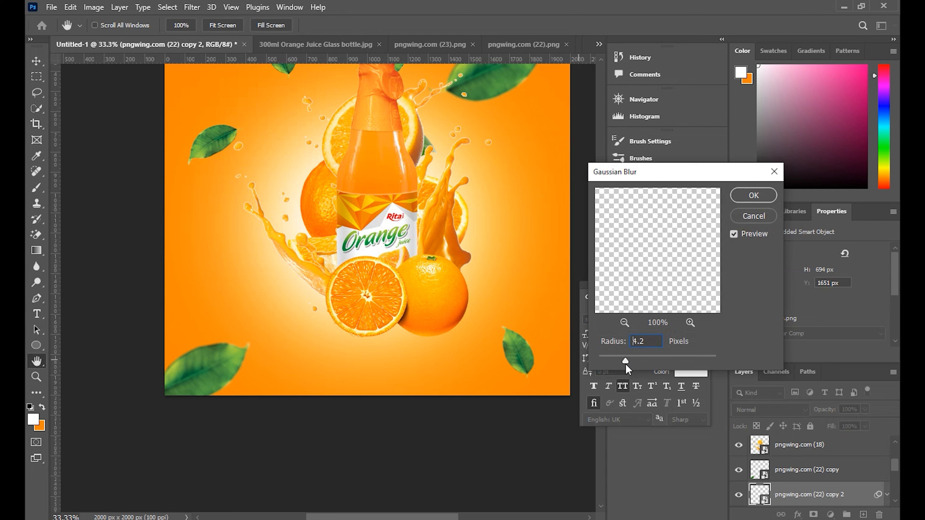
{"action": "left_click", "coordinate": [754, 195]}
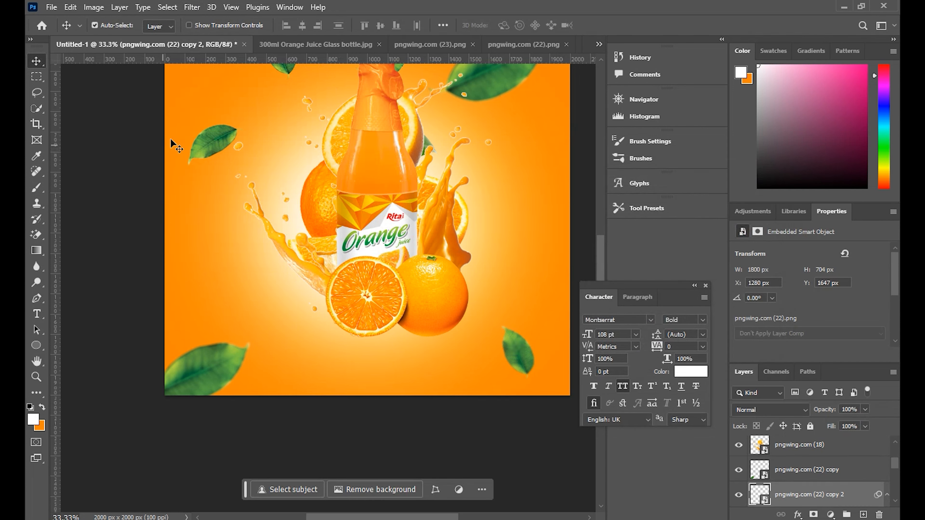
Apply a Gaussian Blur with a 4.2 px radius to the pngwing.com (22) leaf layer.
{"action": "left_click", "coordinate": [191, 7]}
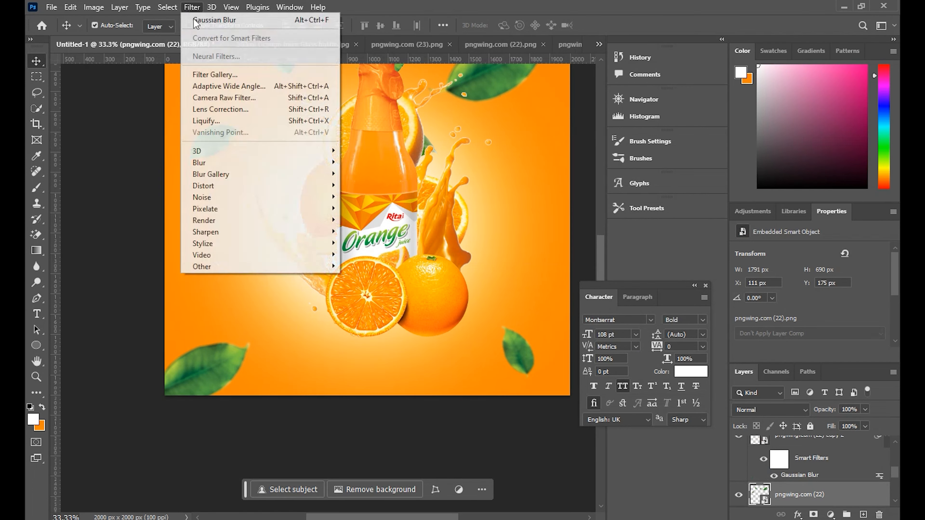
{"action": "mouse_move", "coordinate": [274, 165]}
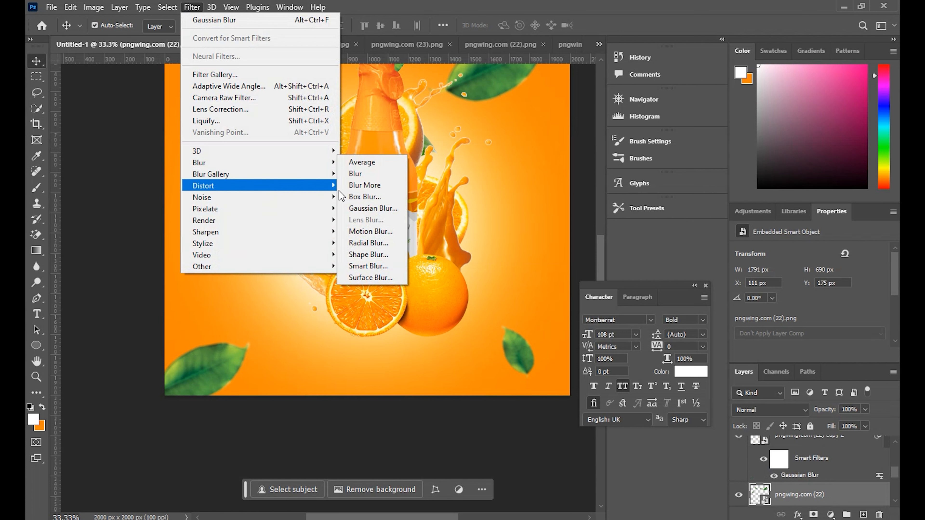
{"action": "left_click", "coordinate": [387, 208]}
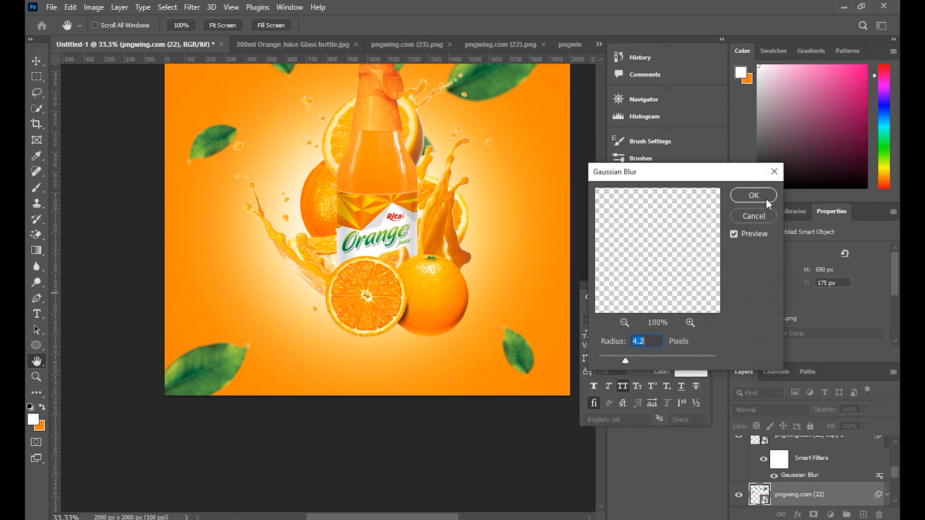
{"action": "left_click", "coordinate": [753, 195]}
{"action": "scroll", "coordinate": [322, 290], "scroll_direction": "up", "scroll_amount": 5}
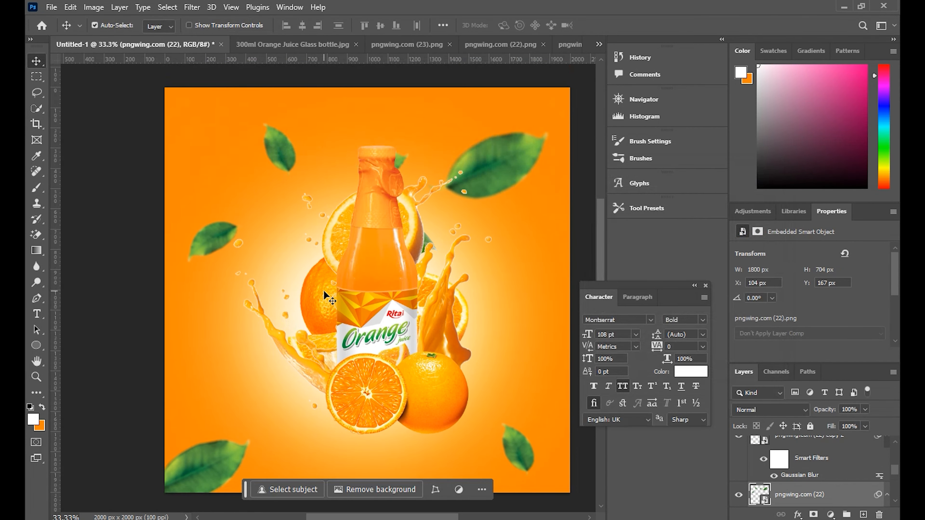
Duplicate the pngwing.com (23) oranges in front of the bottle and place the copy at about X 574 px, Y 1493 px.
{"action": "left_click", "coordinate": [389, 408]}
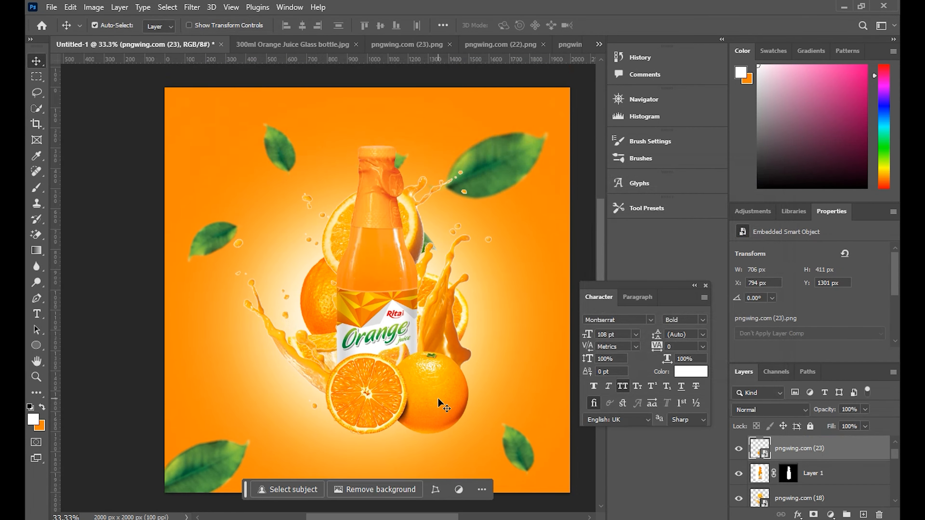
{"action": "right_click", "coordinate": [806, 446]}
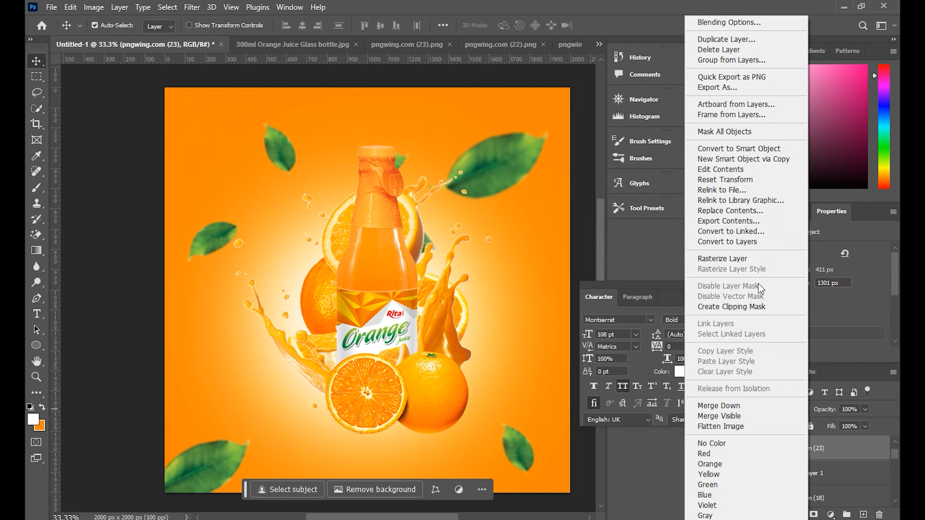
{"action": "left_click", "coordinate": [826, 454]}
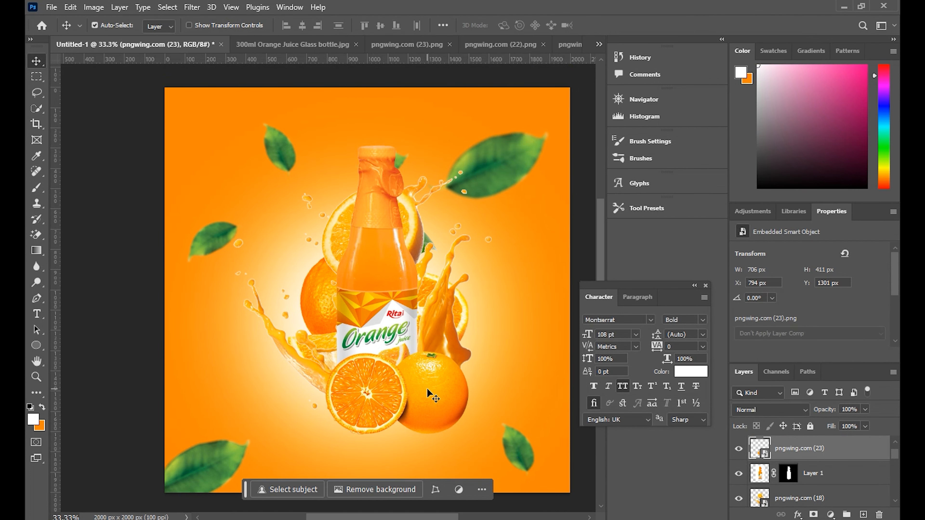
{"action": "left_click_drag", "start_coordinate": [426, 387], "coordinate": [393, 396]}
{"action": "key", "text": "ctrl+equal"}
{"action": "key", "text": "ctrl+equal"}
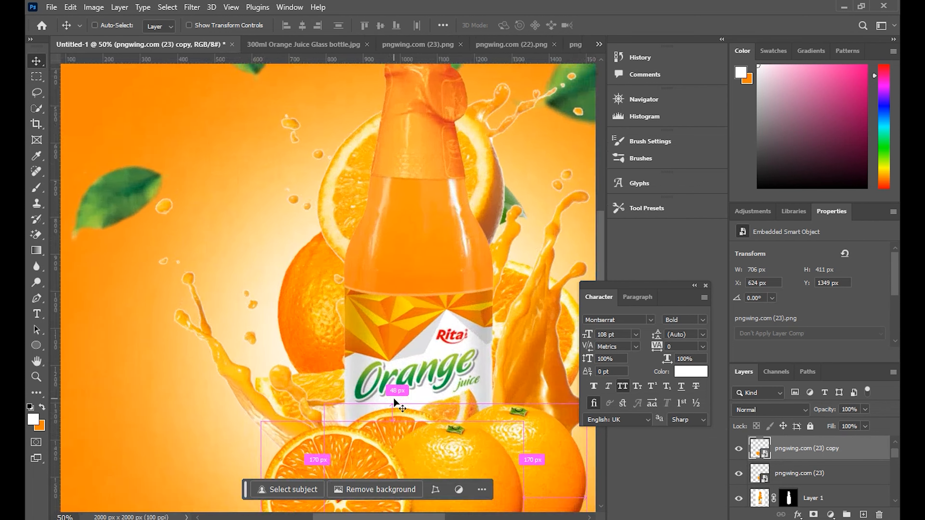
{"action": "scroll", "coordinate": [405, 359], "scroll_direction": "down", "scroll_amount": 7}
{"action": "left_click_drag", "start_coordinate": [406, 360], "coordinate": [403, 358]}
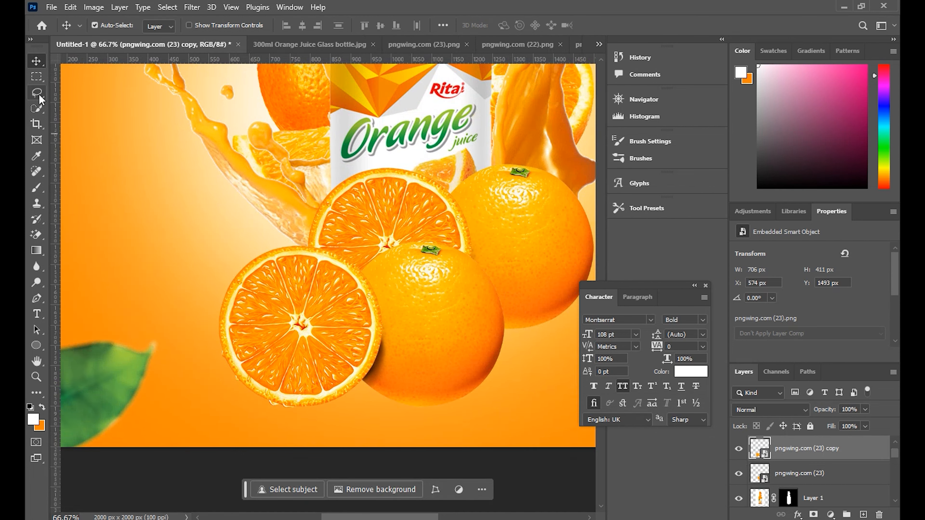
Select the cut orange half in the copied oranges with the Object Selection tool and mask the layer to it.
{"action": "left_click", "coordinate": [36, 101]}
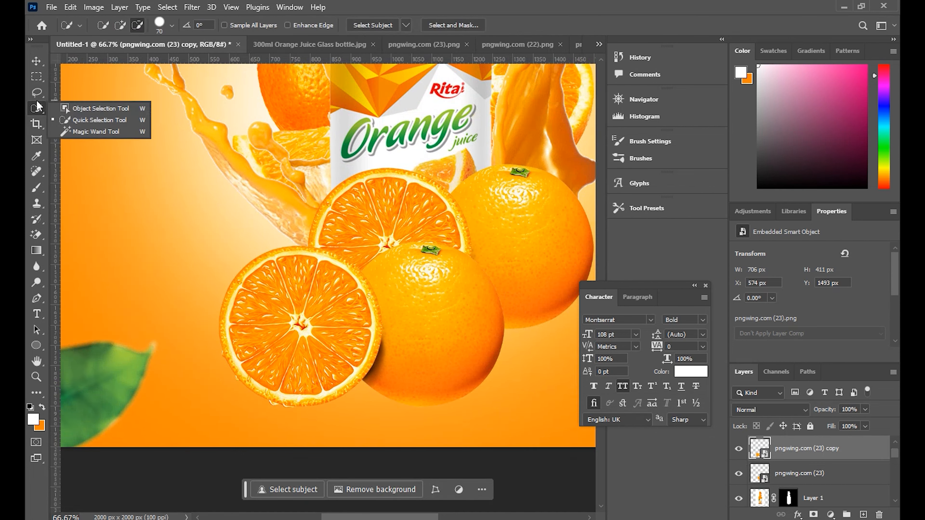
{"action": "left_click", "coordinate": [99, 108]}
{"action": "left_click_drag", "start_coordinate": [248, 266], "coordinate": [350, 402]}
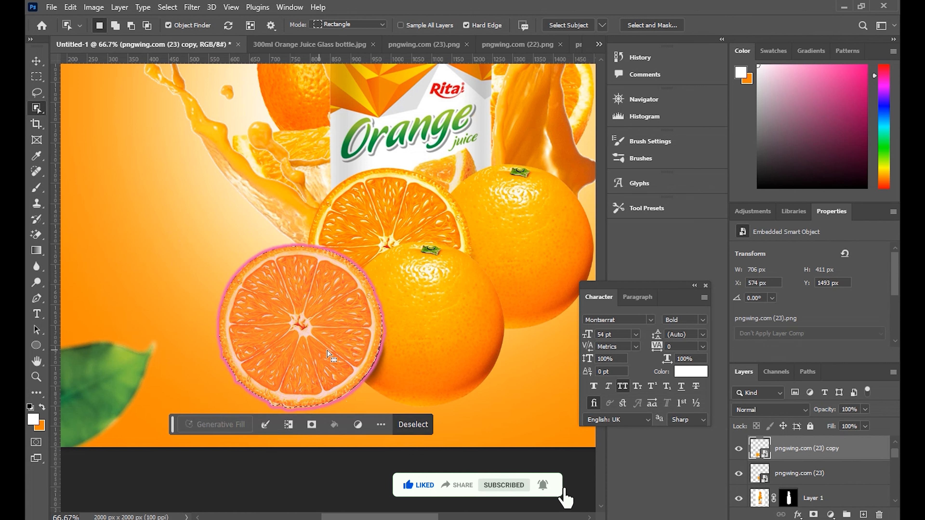
{"action": "left_click", "coordinate": [814, 514]}
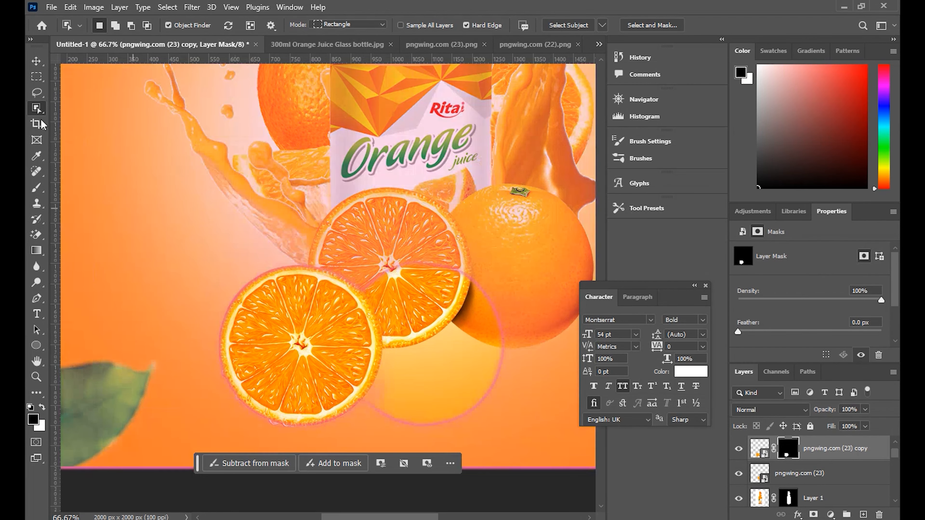
Scale the masked orange slice to about 53% near the canvas's right edge below the large leaf and set its layer opacity to 78%.
{"action": "left_click", "coordinate": [36, 61]}
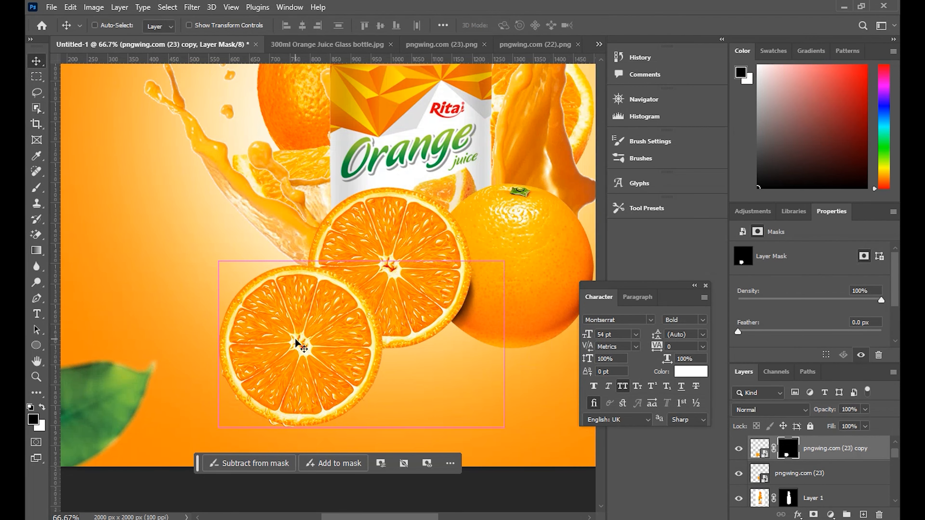
{"action": "key", "text": "ctrl+minus"}
{"action": "key", "text": "ctrl+minus"}
{"action": "key", "text": "ctrl+minus"}
{"action": "key", "text": "ctrl+minus"}
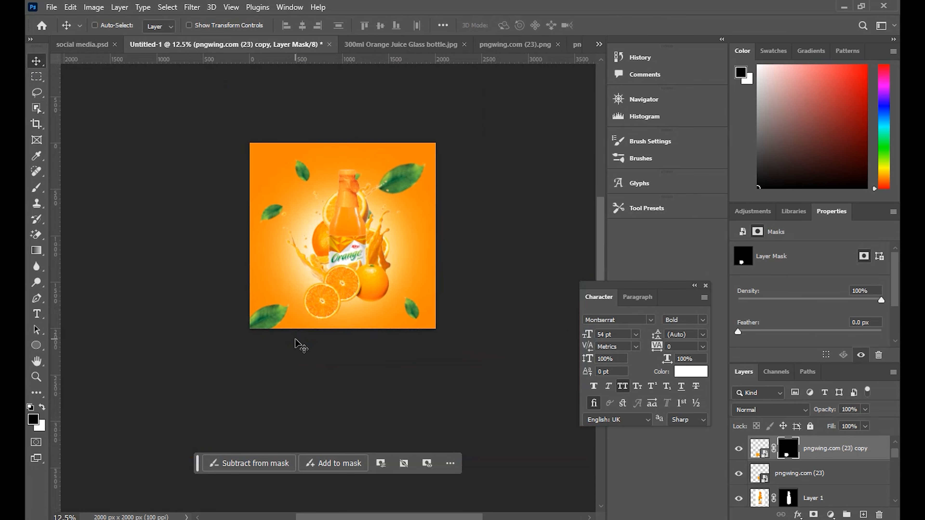
{"action": "left_click_drag", "start_coordinate": [327, 320], "coordinate": [429, 206]}
{"action": "key", "text": "ctrl+t"}
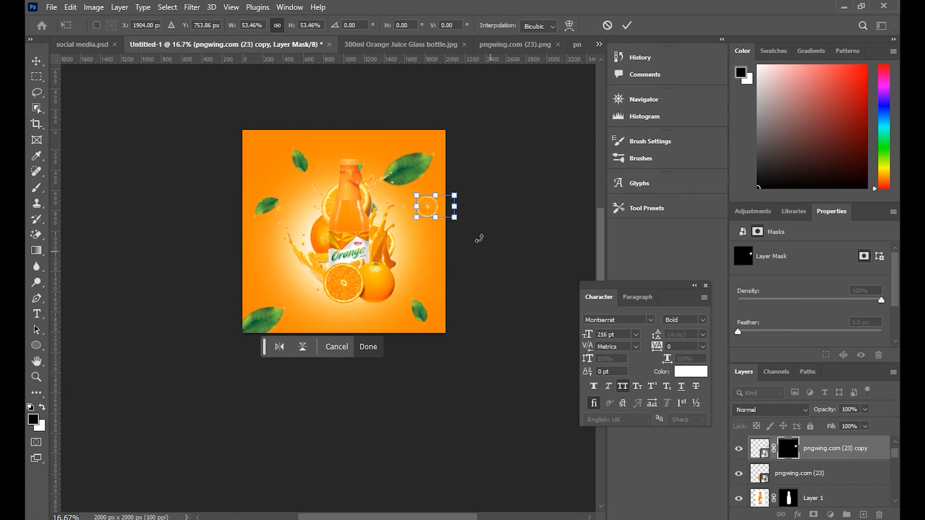
{"action": "left_click", "coordinate": [432, 209]}
{"action": "left_click", "coordinate": [627, 25]}
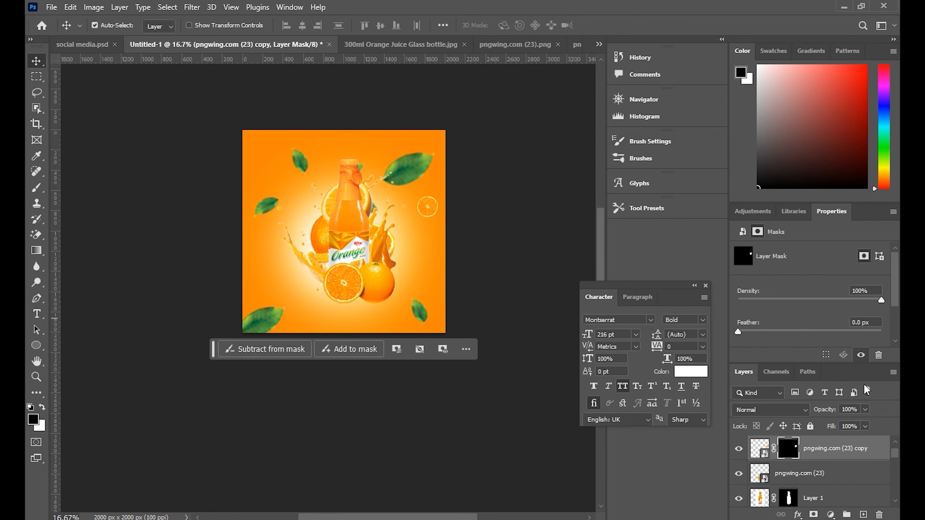
{"action": "left_click_drag", "start_coordinate": [839, 420], "coordinate": [836, 422]}
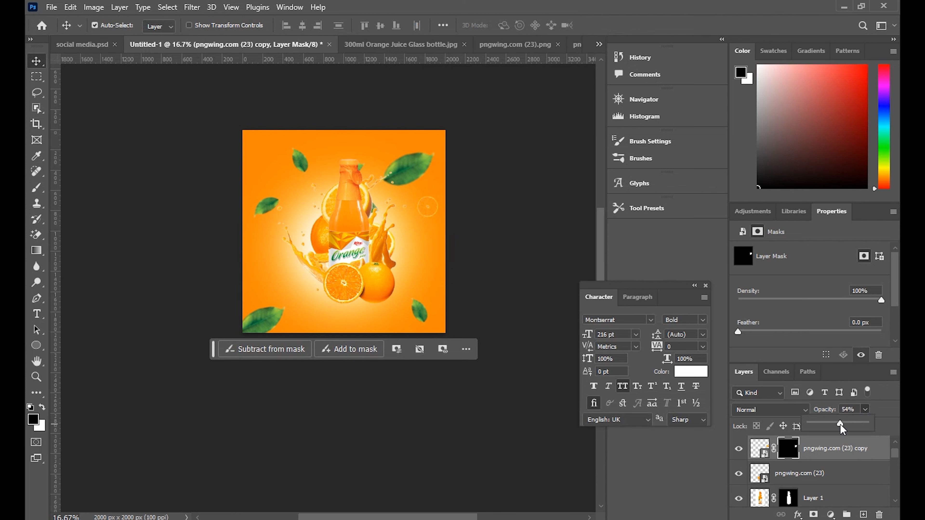
{"action": "left_click", "coordinate": [192, 7]}
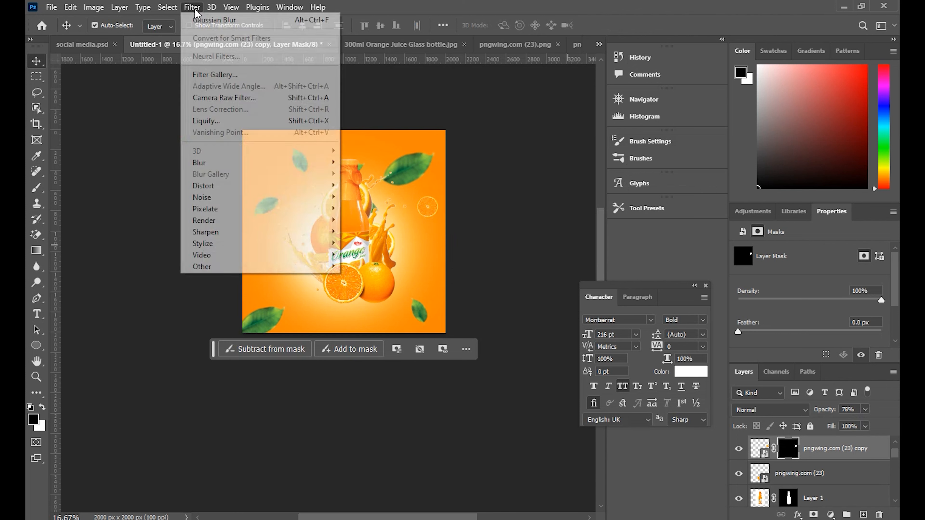
{"action": "mouse_move", "coordinate": [233, 164]}
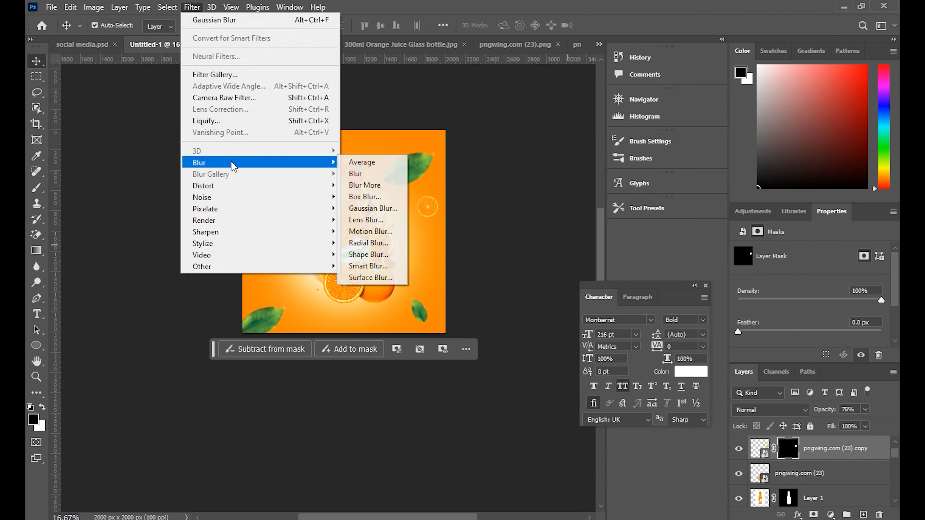
{"action": "left_click", "coordinate": [360, 209]}
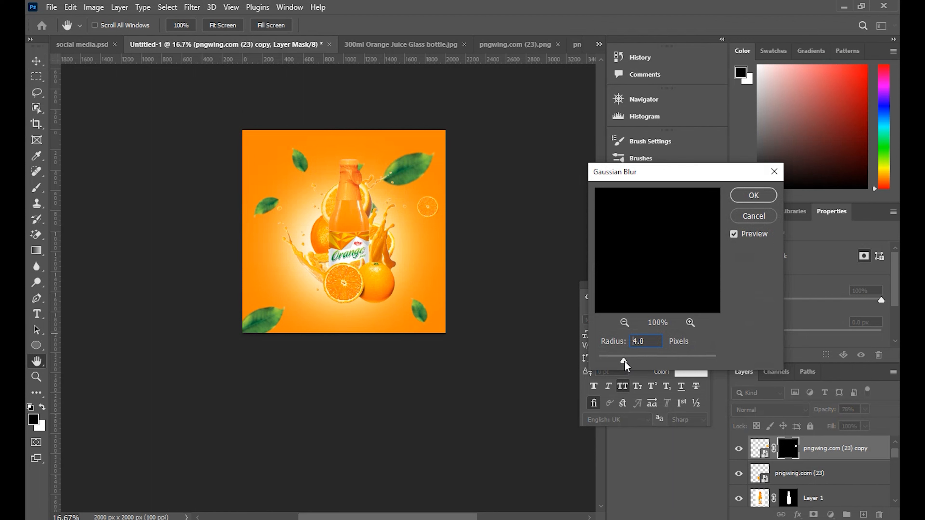
{"action": "left_click", "coordinate": [764, 216]}
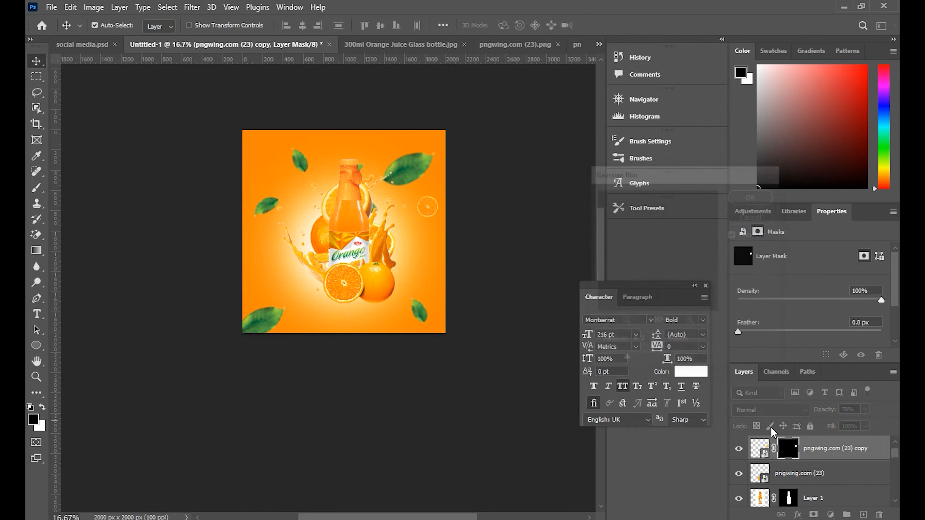
Apply a Gaussian Blur with a 4.0 px radius to the image of the pngwing.com (23) copy layer, not its mask.
{"action": "left_click", "coordinate": [762, 449]}
{"action": "left_click", "coordinate": [193, 8]}
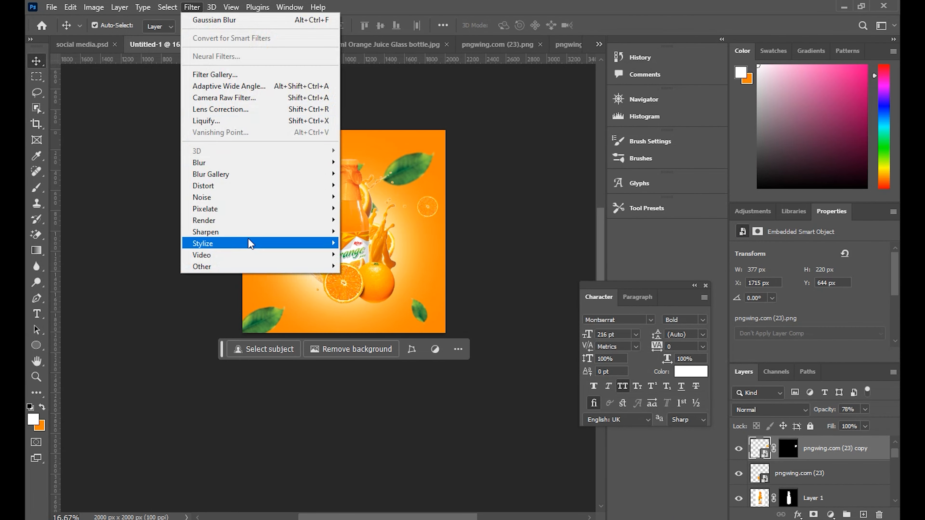
{"action": "mouse_move", "coordinate": [253, 164]}
{"action": "left_click", "coordinate": [364, 208]}
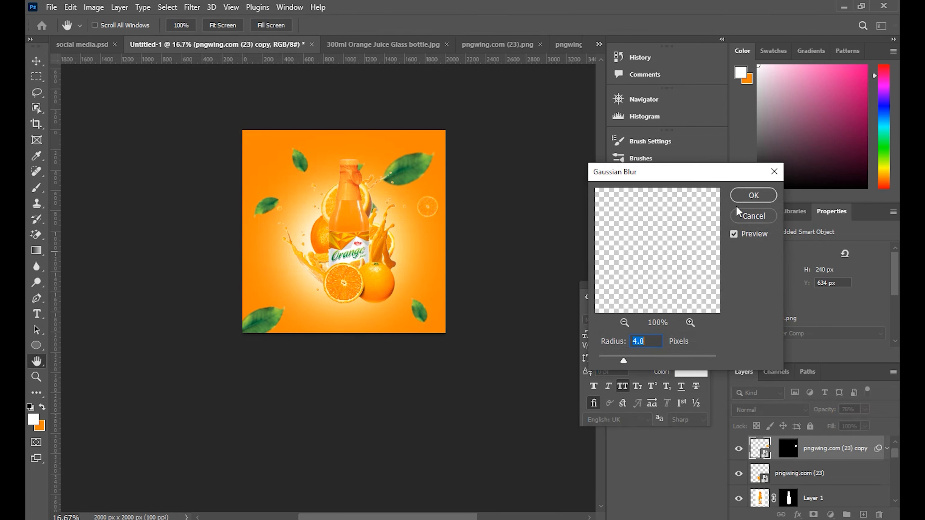
{"action": "left_click", "coordinate": [743, 199]}
Scale the blurred orange slice to about 150% and place it partly outside the canvas's upper-left corner.
{"action": "key", "text": "ctrl+t"}
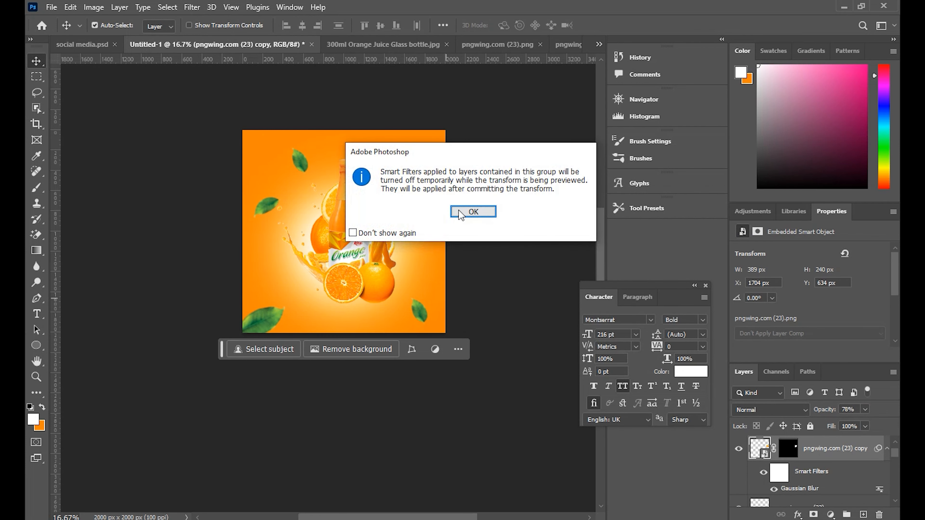
{"action": "left_click", "coordinate": [460, 213]}
{"action": "left_click_drag", "start_coordinate": [435, 210], "coordinate": [255, 138]}
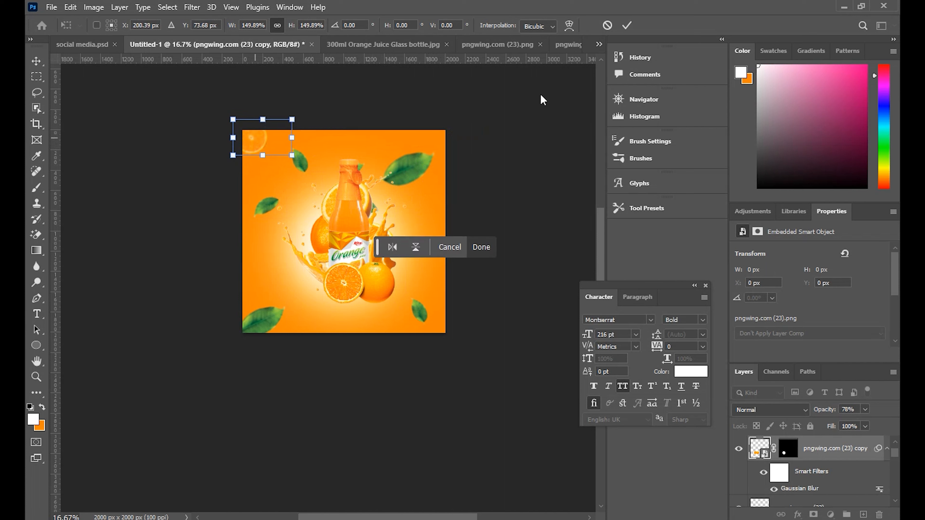
{"action": "left_click", "coordinate": [627, 26]}
{"action": "left_click", "coordinate": [499, 296]}
{"action": "scroll", "coordinate": [499, 295], "scroll_direction": "up", "scroll_amount": 3}
{"action": "scroll", "coordinate": [499, 296], "scroll_direction": "down", "scroll_amount": 5}
{"action": "scroll", "coordinate": [499, 296], "scroll_direction": "up", "scroll_amount": 4}
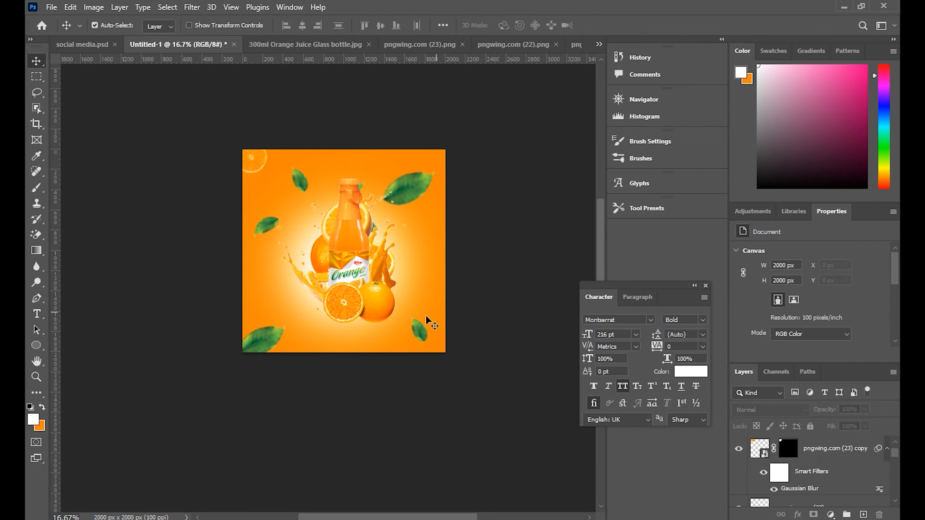
Move the pngwing.com (23) oranges in front of the bottle to about X 826 px, Y 1257 px.
{"action": "scroll", "coordinate": [380, 304], "scroll_direction": "up", "scroll_amount": 3}
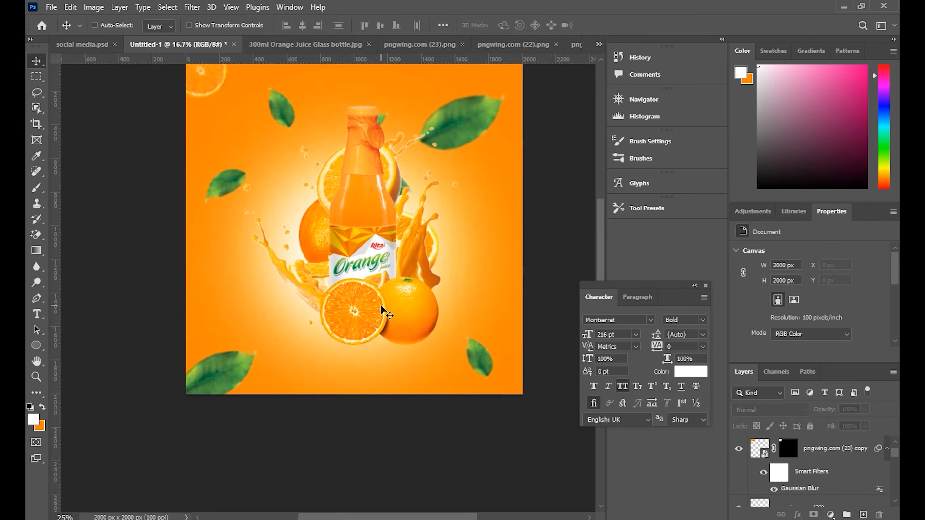
{"action": "left_click", "coordinate": [478, 356]}
{"action": "scroll", "coordinate": [453, 348], "scroll_direction": "up", "scroll_amount": 1}
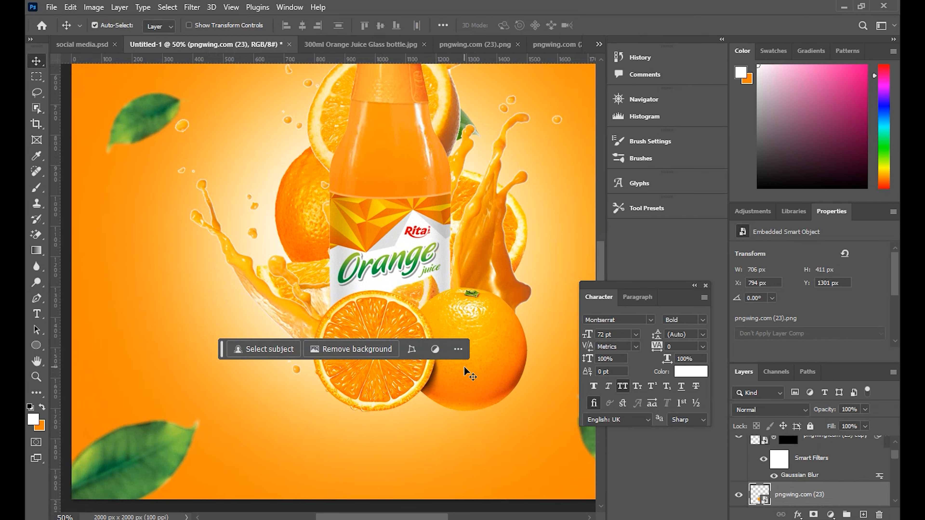
{"action": "mouse_move", "coordinate": [473, 358]}
{"action": "left_mouse_down"}
{"action": "mouse_move", "coordinate": [488, 345]}
{"action": "mouse_move", "coordinate": [481, 350]}
{"action": "left_mouse_up"}
{"action": "scroll", "coordinate": [481, 351], "scroll_direction": "up", "scroll_amount": 3}
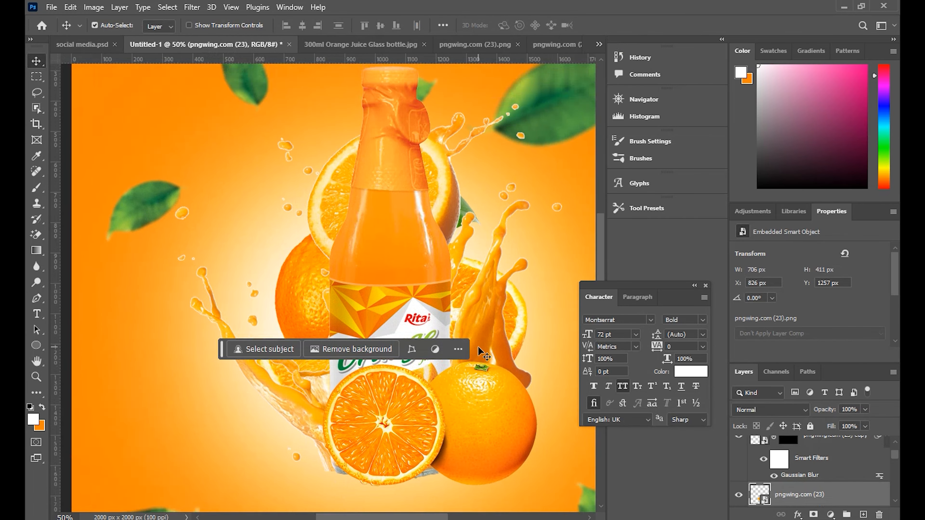
Examine the bottle and front oranges in the overall composition and look through the layer stack.
{"action": "left_click", "coordinate": [416, 299]}
{"action": "scroll", "coordinate": [416, 298], "scroll_direction": "down", "scroll_amount": 2}
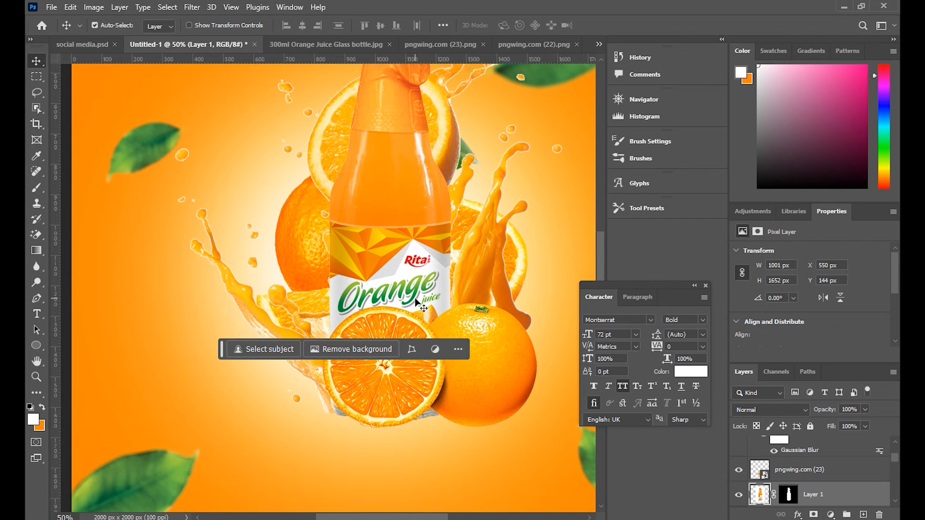
{"action": "scroll", "coordinate": [415, 299], "scroll_direction": "down", "scroll_amount": 3}
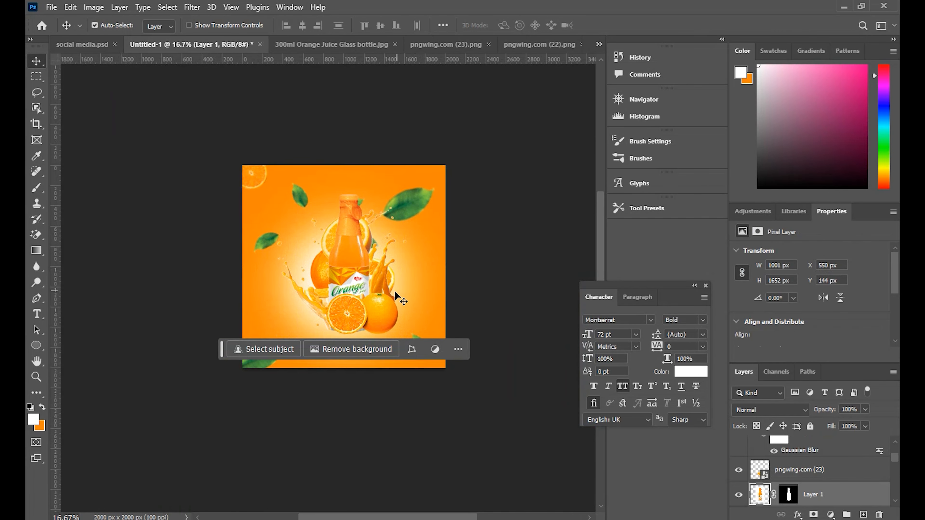
{"action": "left_click", "coordinate": [378, 308]}
{"action": "scroll", "coordinate": [379, 314], "scroll_direction": "down", "scroll_amount": 1}
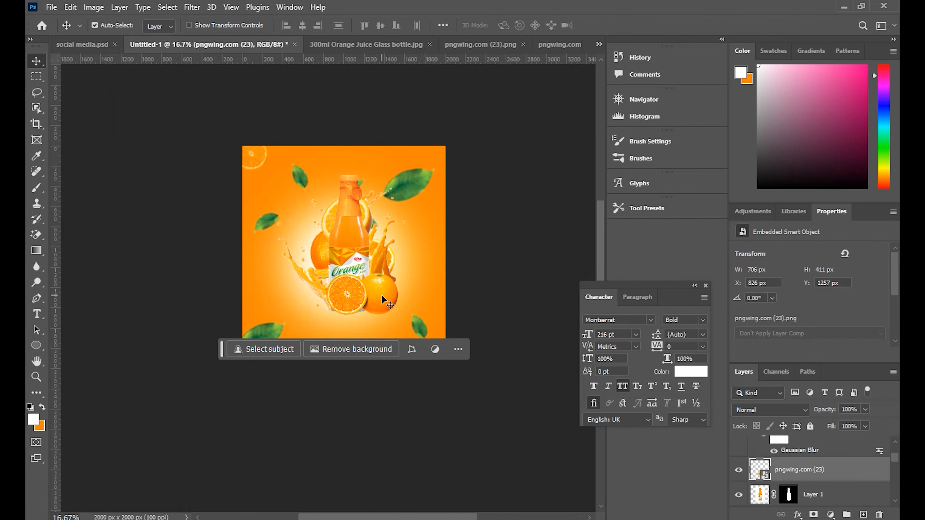
{"action": "left_click", "coordinate": [344, 233]}
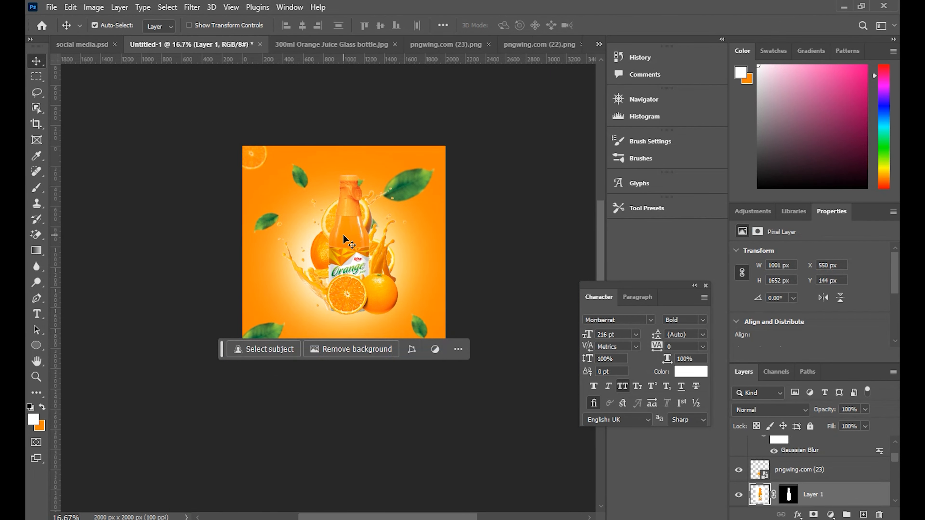
{"action": "scroll", "coordinate": [836, 492], "scroll_direction": "down", "scroll_amount": 3}
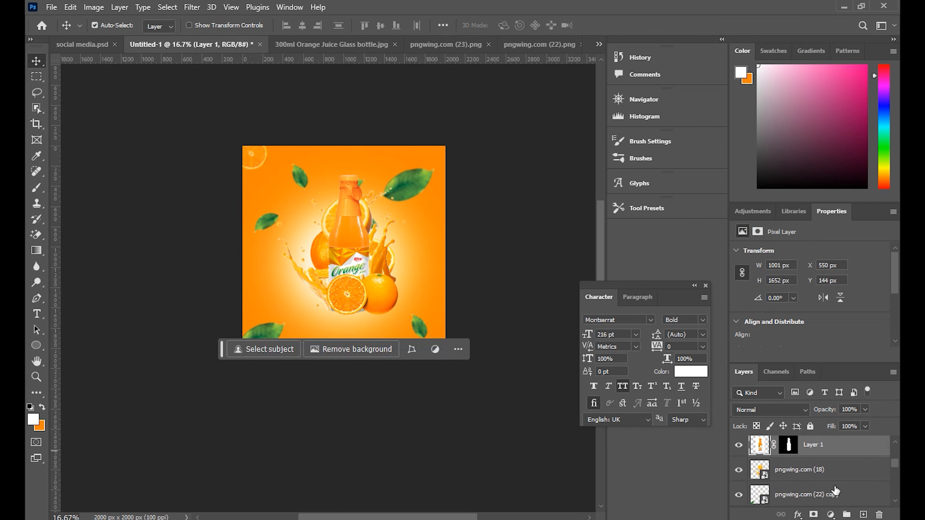
{"action": "scroll", "coordinate": [834, 492], "scroll_direction": "down", "scroll_amount": 3}
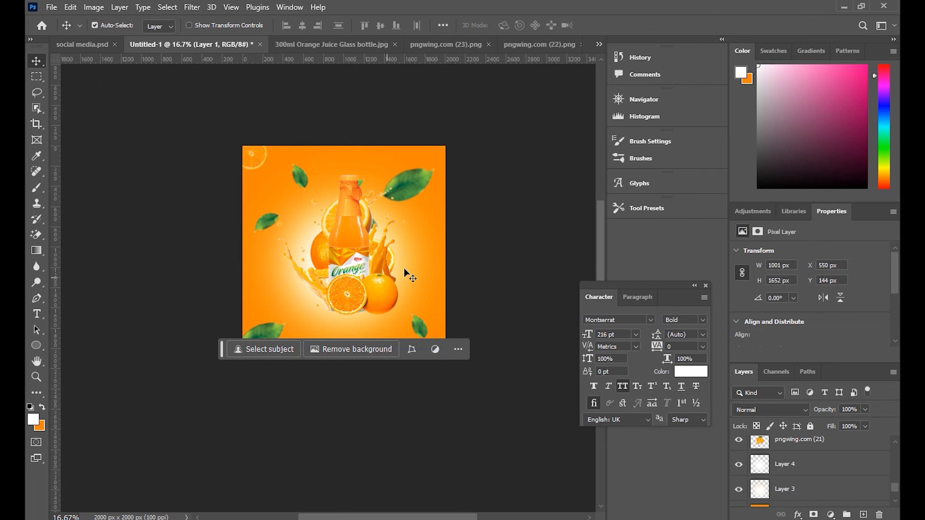
Put the solid orange Layer 2 into its own group and name the group bg.
{"action": "scroll", "coordinate": [816, 493], "scroll_direction": "up", "scroll_amount": 6}
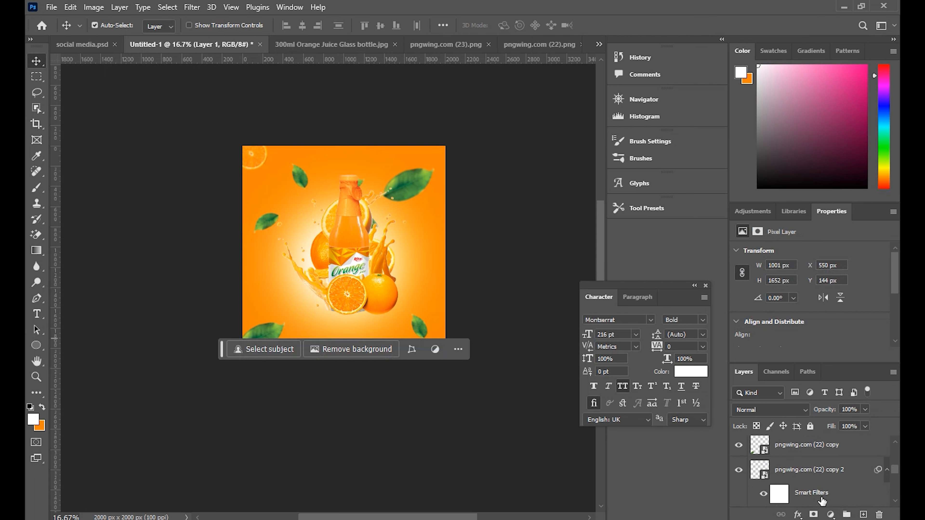
{"action": "scroll", "coordinate": [795, 474], "scroll_direction": "down", "scroll_amount": 10}
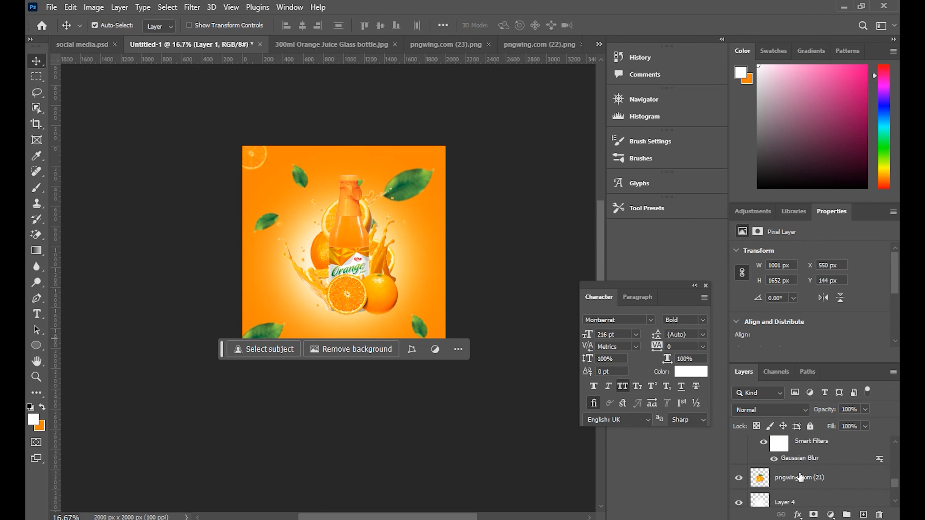
{"action": "left_click", "coordinate": [801, 474]}
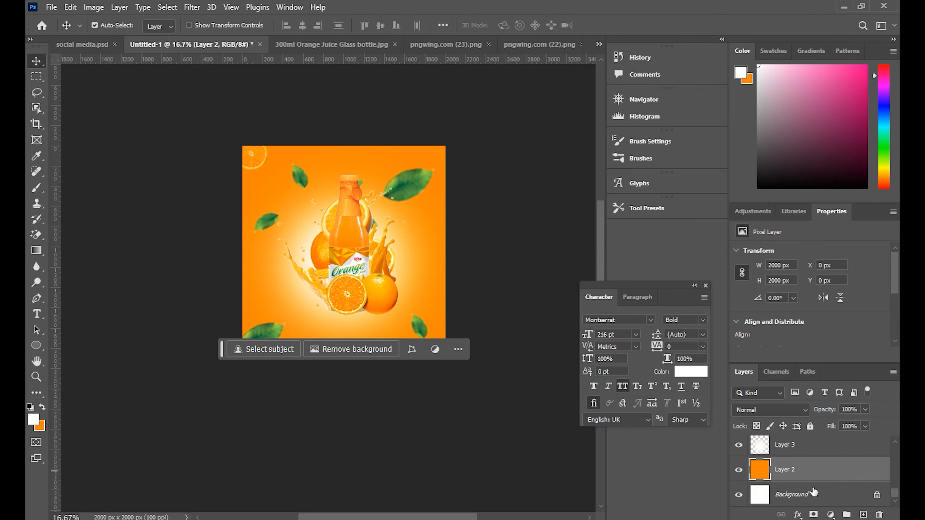
{"action": "key", "text": "ctrl+g"}
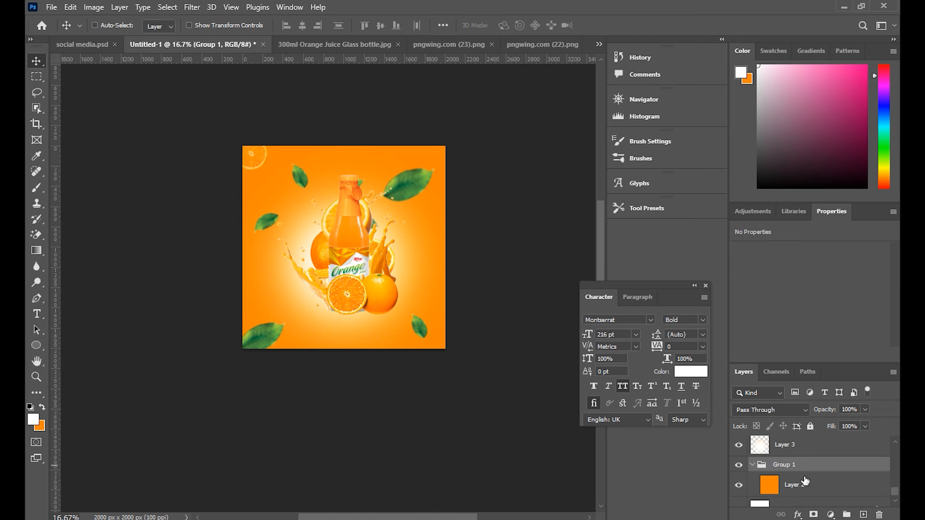
{"action": "key", "text": "ctrl+z"}
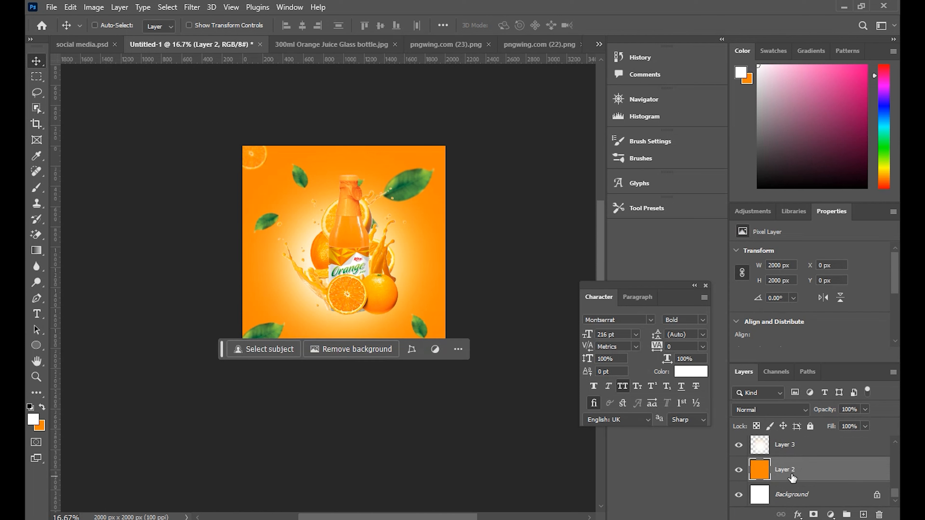
{"action": "key", "text": "ctrl+g"}
{"action": "double_click", "coordinate": [783, 467]}
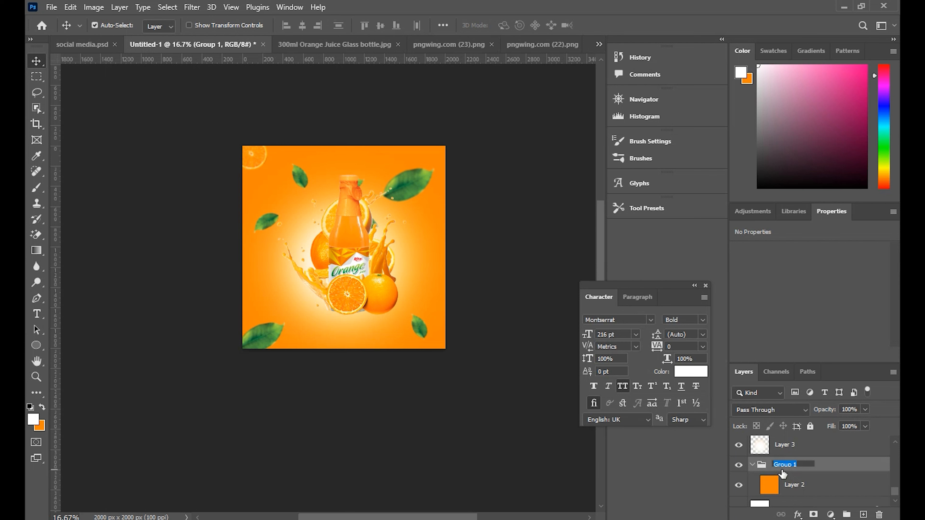
{"action": "type", "text": "bg"}
{"action": "key", "text": "Return"}
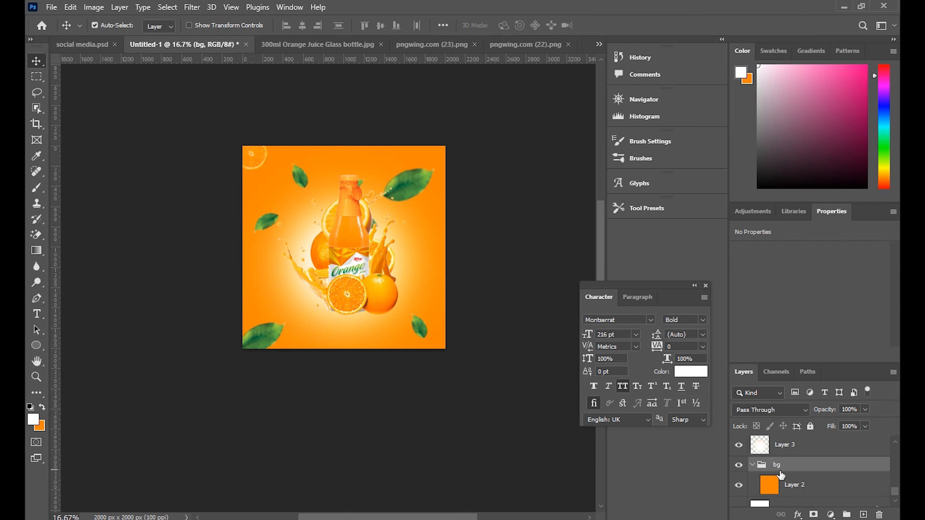
Group all layers from pngwing.com (21) up to the hidden pngwing.com (20) together.
{"action": "scroll", "coordinate": [791, 492], "scroll_direction": "up", "scroll_amount": 5}
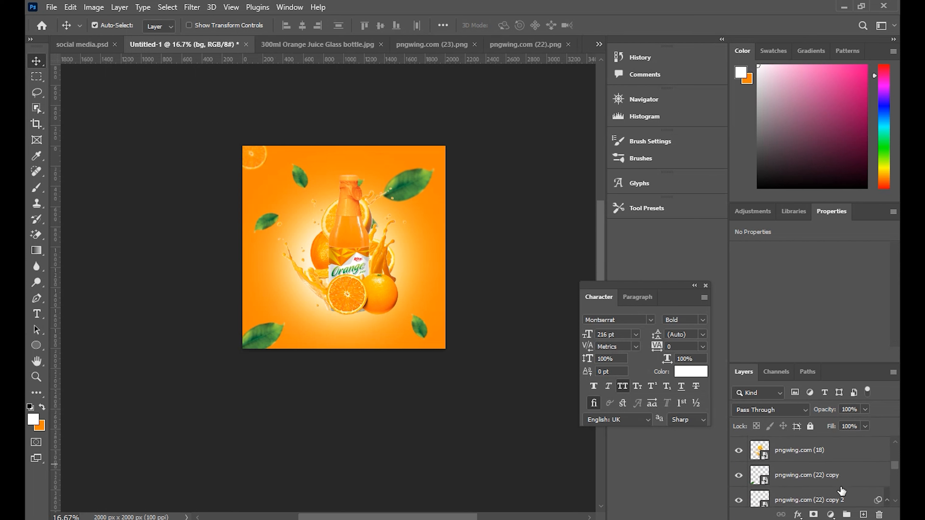
{"action": "scroll", "coordinate": [841, 491], "scroll_direction": "down", "scroll_amount": 5}
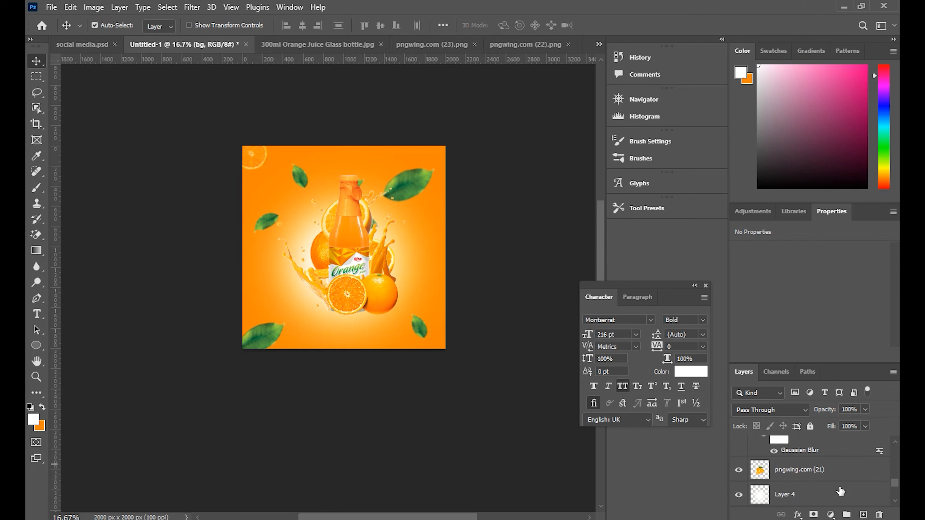
{"action": "left_click", "coordinate": [805, 474]}
{"action": "scroll", "coordinate": [807, 476], "scroll_direction": "up", "scroll_amount": 3}
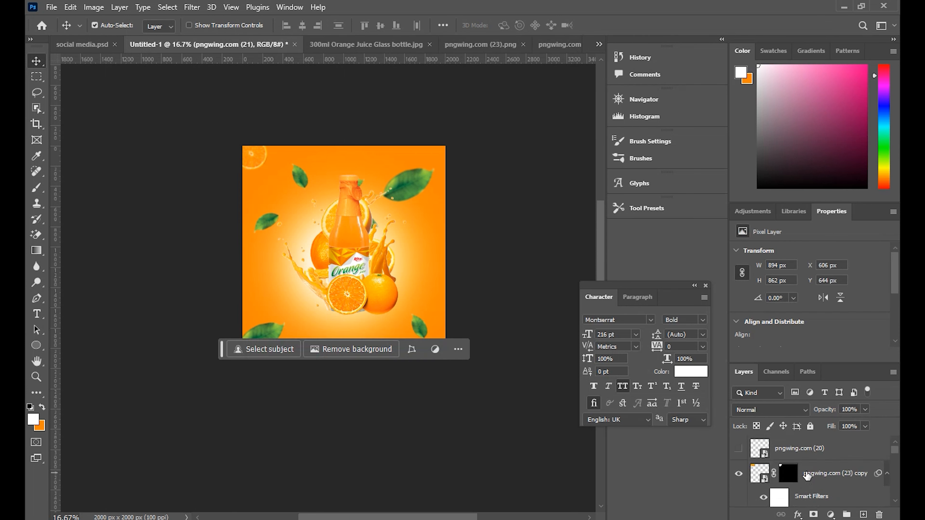
{"action": "left_click", "coordinate": [812, 456], "text": "shift"}
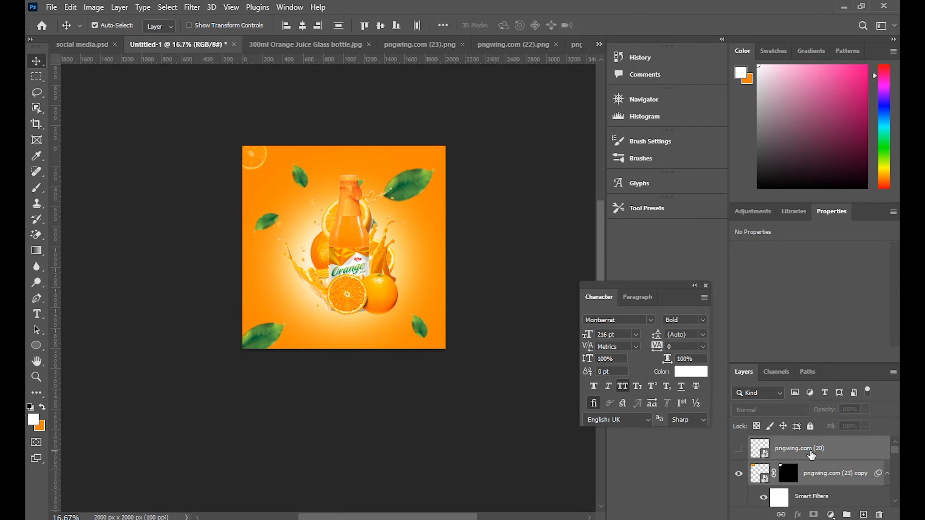
{"action": "key", "text": "ctrl+g"}
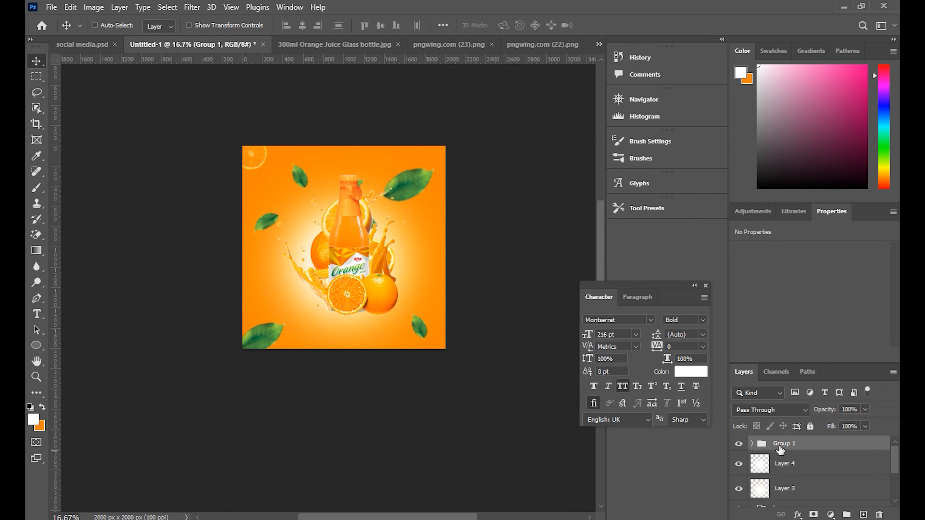
Duplicate Group 1 and merge the copy into a single layer.
{"action": "key", "text": "ctrl+j"}
{"action": "right_click", "coordinate": [779, 445]}
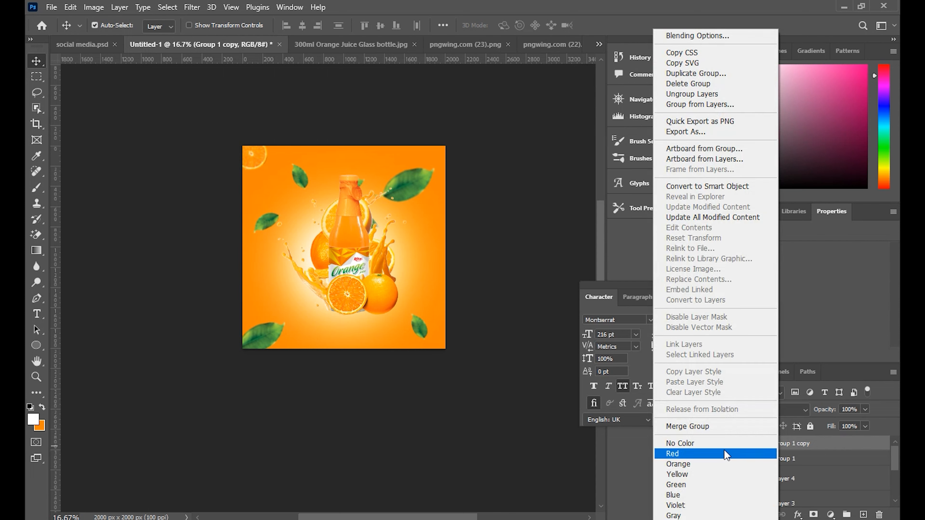
{"action": "left_click", "coordinate": [715, 427]}
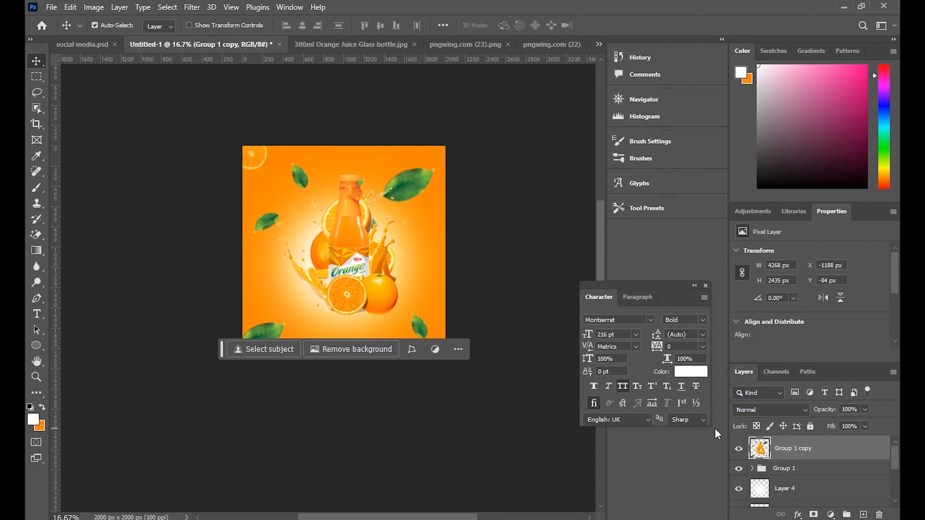
Flip the merged Group 1 copy vertically and move it down to about Y 970 px as a reflection beneath the front oranges.
{"action": "left_click", "coordinate": [413, 349]}
{"action": "left_click_drag", "start_coordinate": [565, 139], "coordinate": [176, 365]}
{"action": "key", "text": "ctrl+z"}
{"action": "left_click", "coordinate": [319, 413]}
{"action": "left_click_drag", "start_coordinate": [356, 236], "coordinate": [351, 339]}
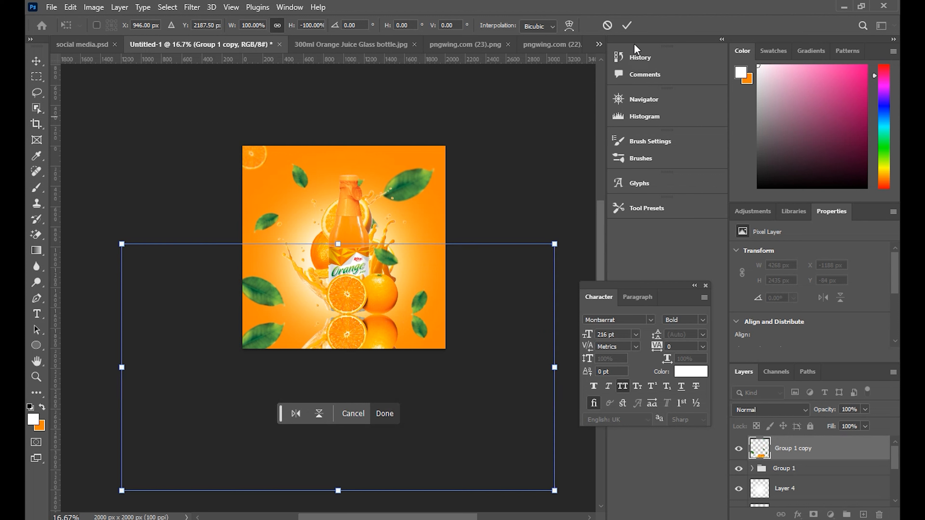
{"action": "left_click", "coordinate": [627, 25]}
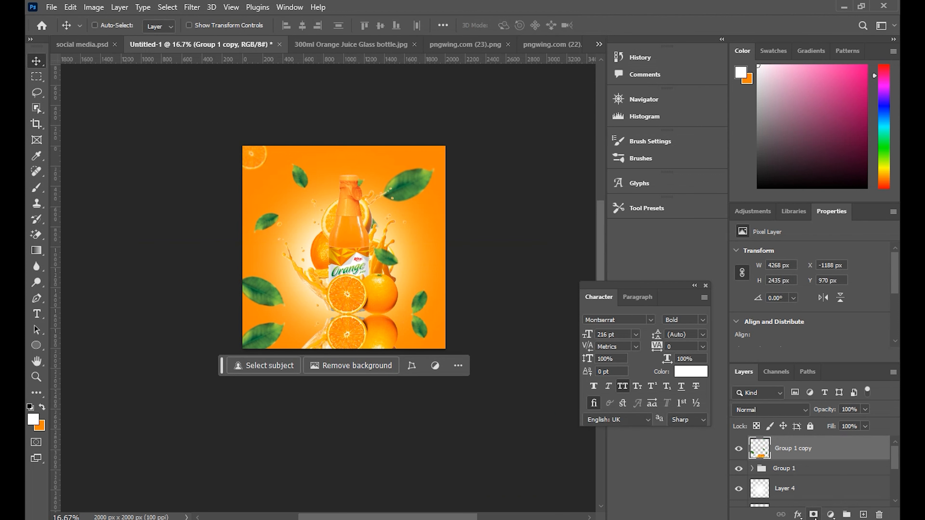
Hide the reflection layer with a black layer mask and partly reveal the mirrored oranges using a soft white brush of about 1400 px.
{"action": "left_click", "coordinate": [813, 514], "text": "alt"}
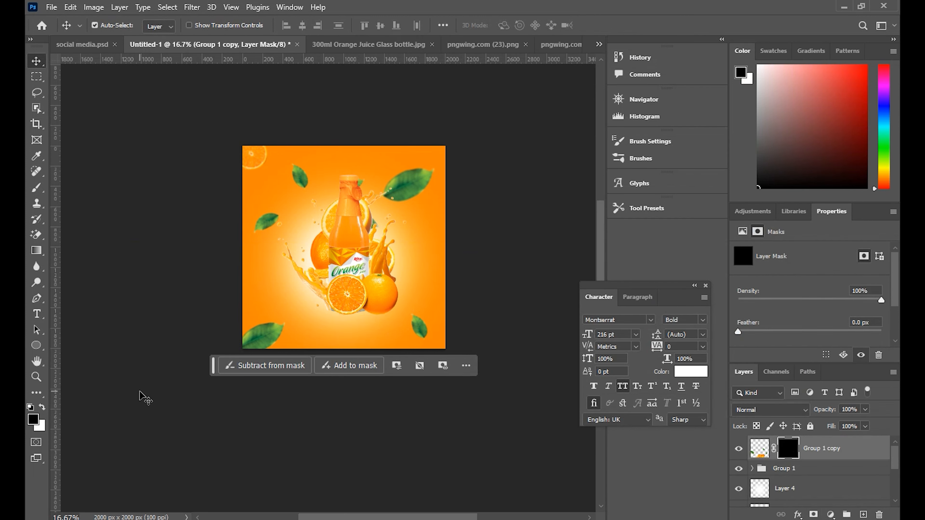
{"action": "key", "text": "b"}
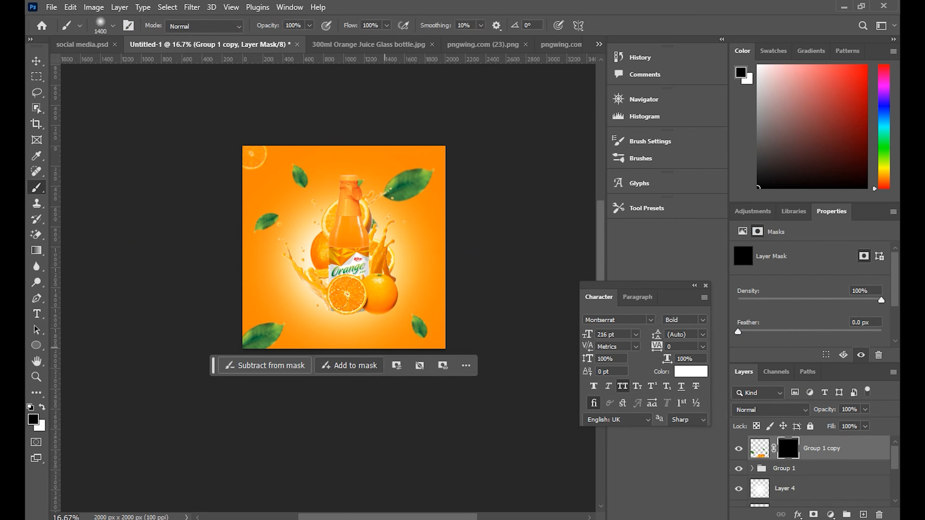
{"action": "key", "text": "x"}
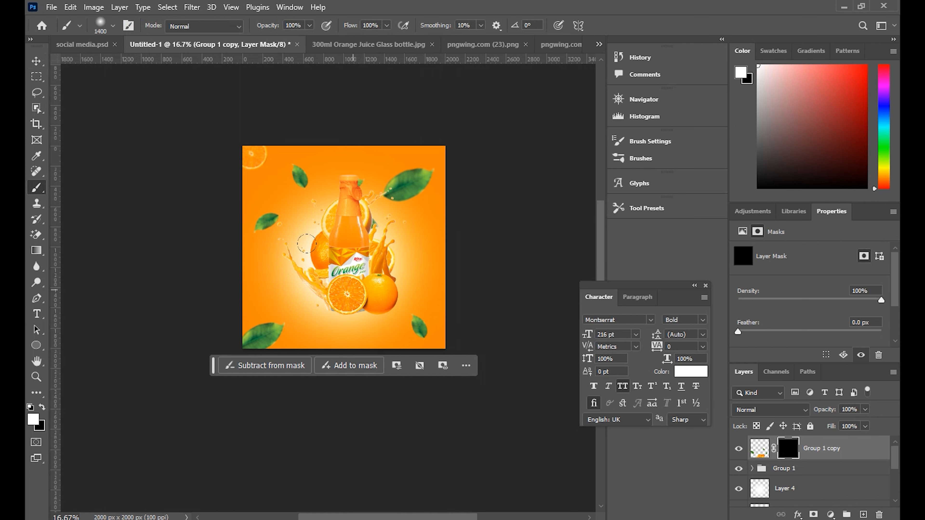
{"action": "left_click", "coordinate": [305, 244]}
{"action": "left_click", "coordinate": [289, 233]}
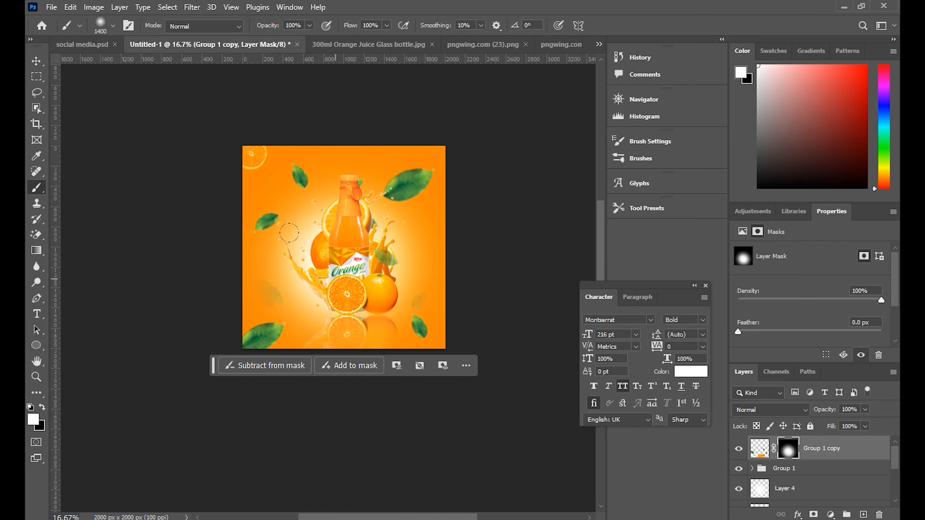
{"action": "left_click", "coordinate": [268, 293]}
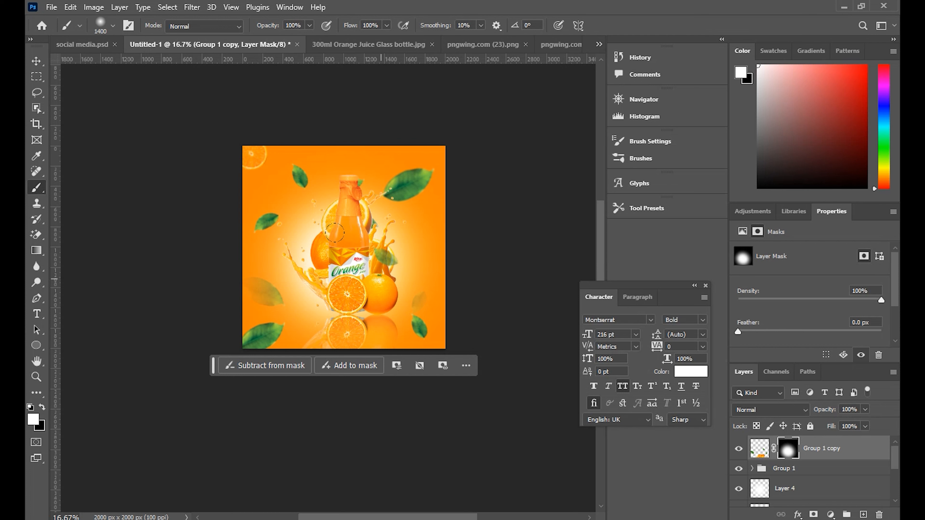
{"action": "left_click", "coordinate": [420, 300]}
{"action": "key", "text": "ctrl+z"}
{"action": "key", "text": "ctrl+z"}
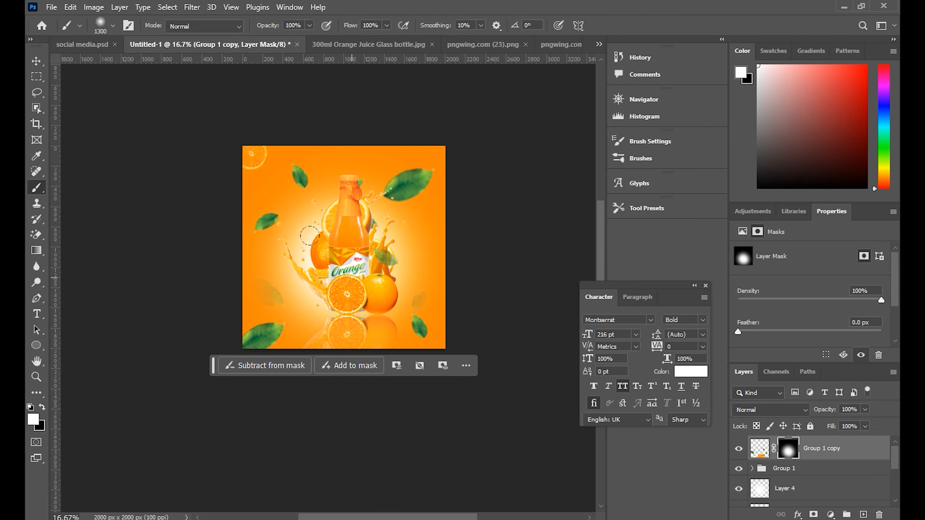
Paint the mirrored leaf beside the bottle out of the reflection mask with a soft black 1200 px brush.
{"action": "key", "text": "ctrl+plus"}
{"action": "key", "text": "ctrl+plus"}
{"action": "key", "text": "ctrl+plus"}
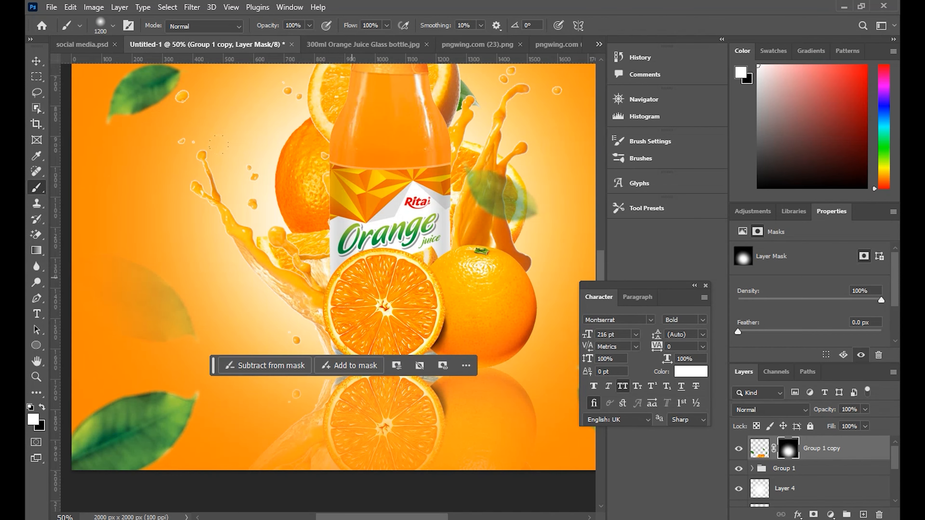
{"action": "key", "text": "x"}
{"action": "left_click", "coordinate": [503, 193]}
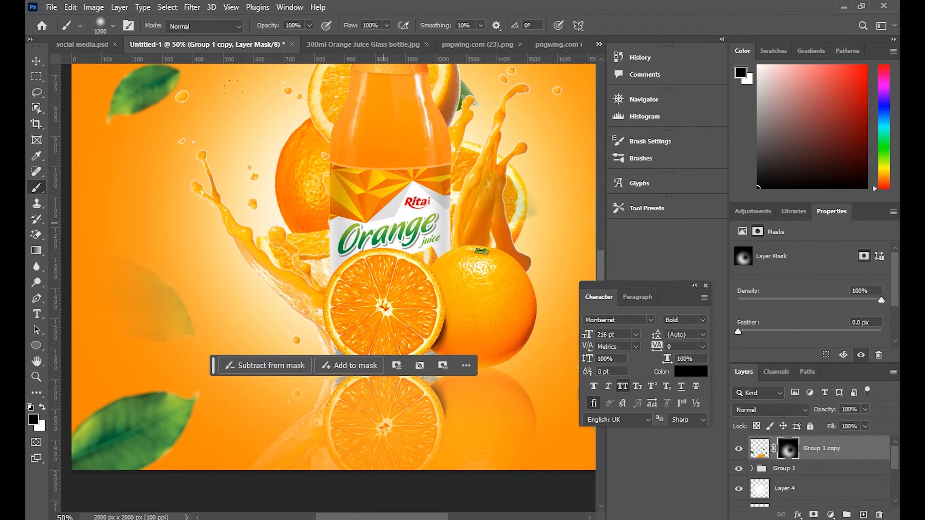
Nudge the masked reflection down, then shift it back up so it slightly overlaps the bases of the front oranges.
{"action": "scroll", "coordinate": [237, 80], "scroll_direction": "up", "scroll_amount": 1}
{"action": "scroll", "coordinate": [238, 80], "scroll_direction": "down", "scroll_amount": 3}
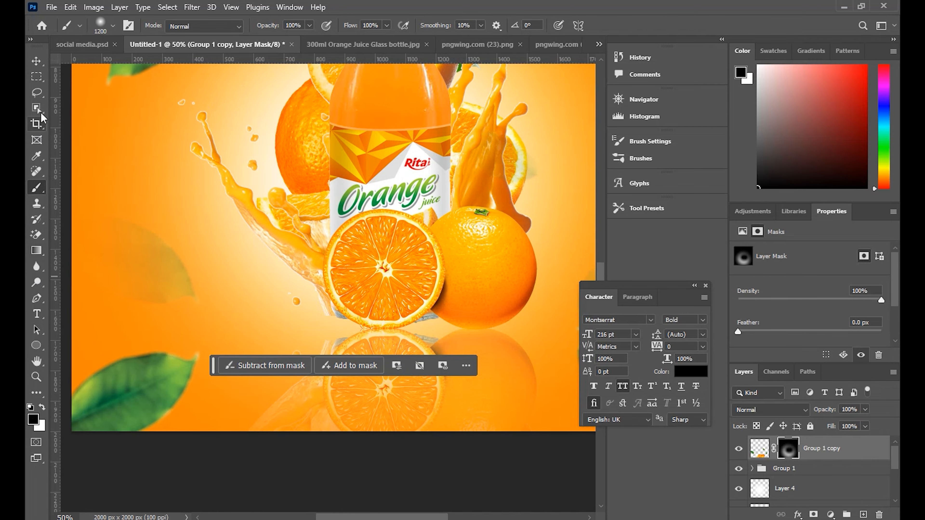
{"action": "left_click", "coordinate": [36, 61]}
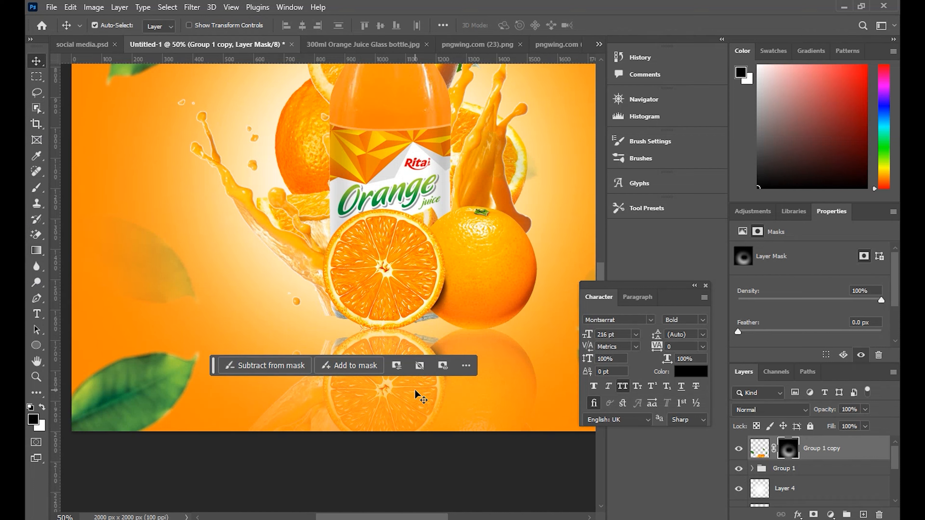
{"action": "key", "text": "Down"}
{"action": "key", "text": "Down"}
{"action": "key", "text": "Down"}
{"action": "key", "text": "Down"}
{"action": "key", "text": "Down"}
{"action": "key", "text": "Down"}
{"action": "key", "text": "Down"}
{"action": "key", "text": "Down"}
{"action": "key", "text": "Down"}
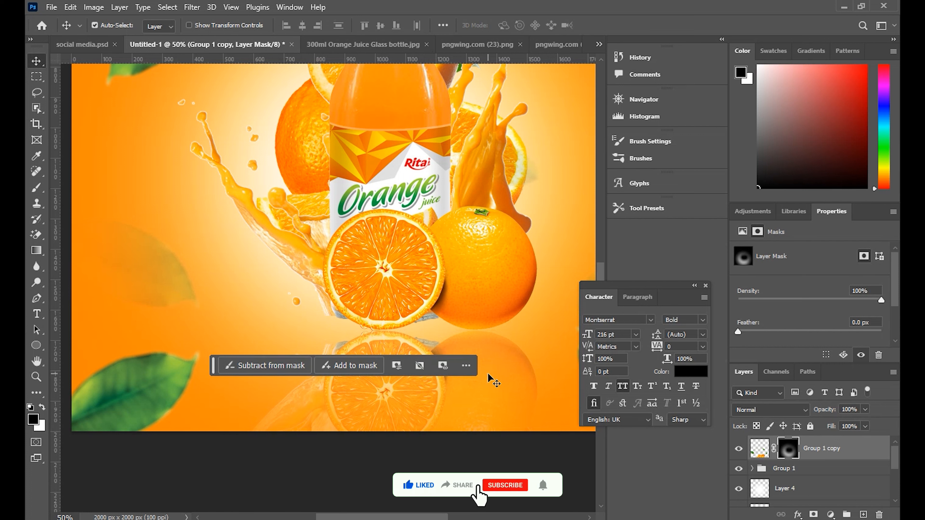
{"action": "left_click", "coordinate": [489, 385]}
{"action": "left_click_drag", "start_coordinate": [489, 385], "coordinate": [494, 372]}
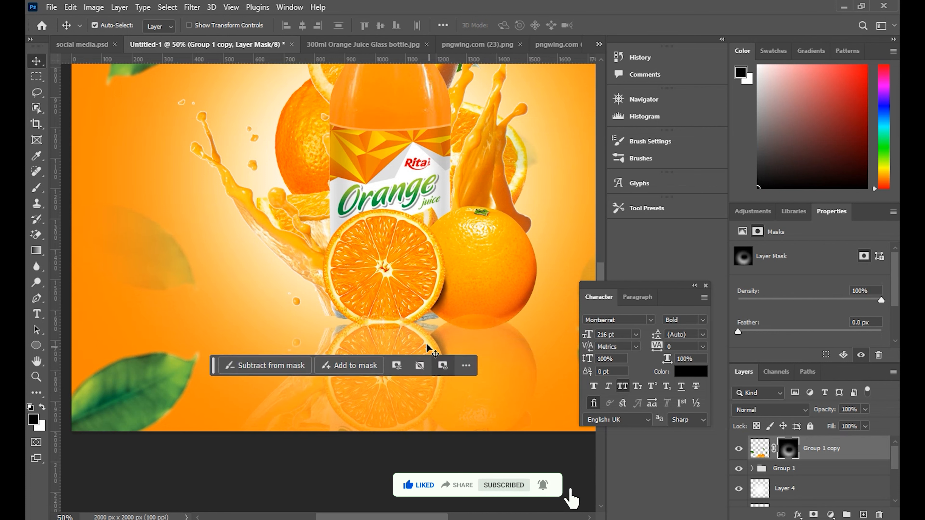
Mask out the reflection where it overlaps the bases of the front oranges, using a soft black 125 px brush.
{"action": "left_click", "coordinate": [787, 453]}
{"action": "key", "text": "b"}
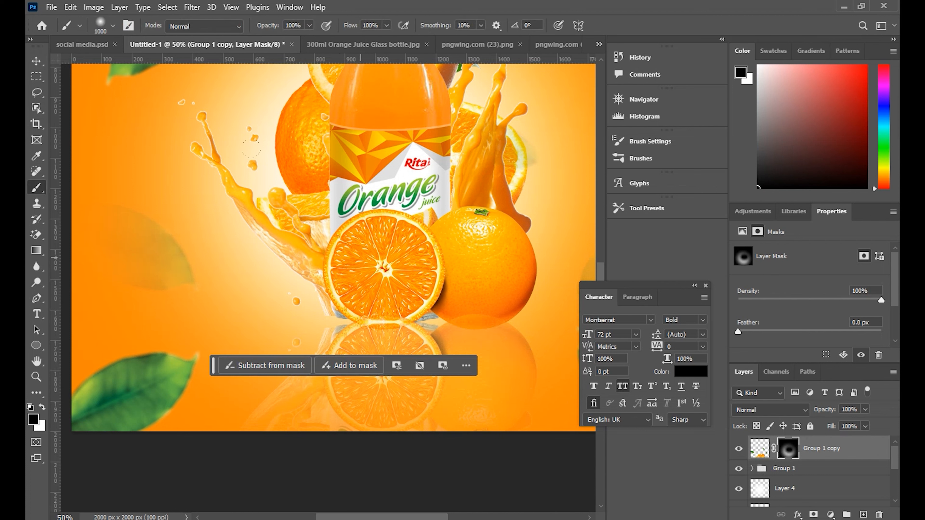
{"action": "key", "text": "bracketleft"}
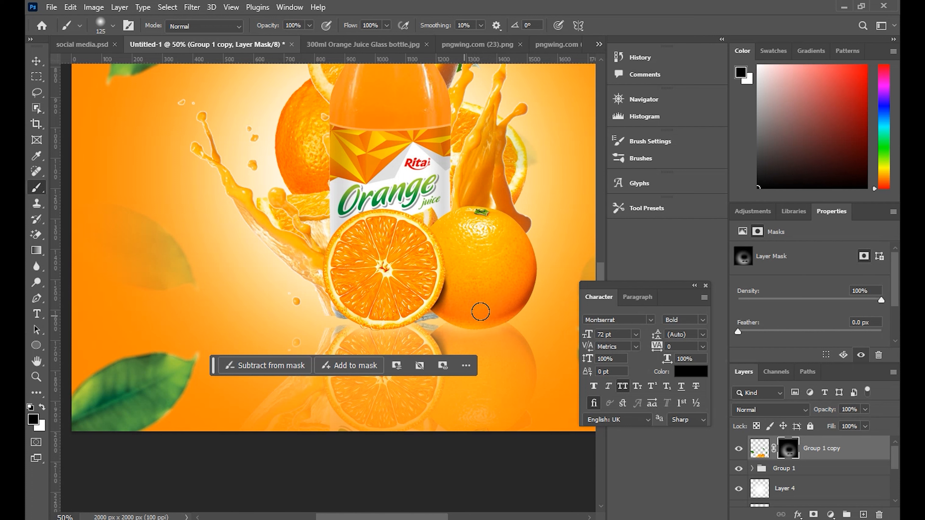
Add a new layer above Group 1 and paint a soft white 125 px brush dab at the base of the front orange slice.
{"action": "left_click", "coordinate": [36, 61]}
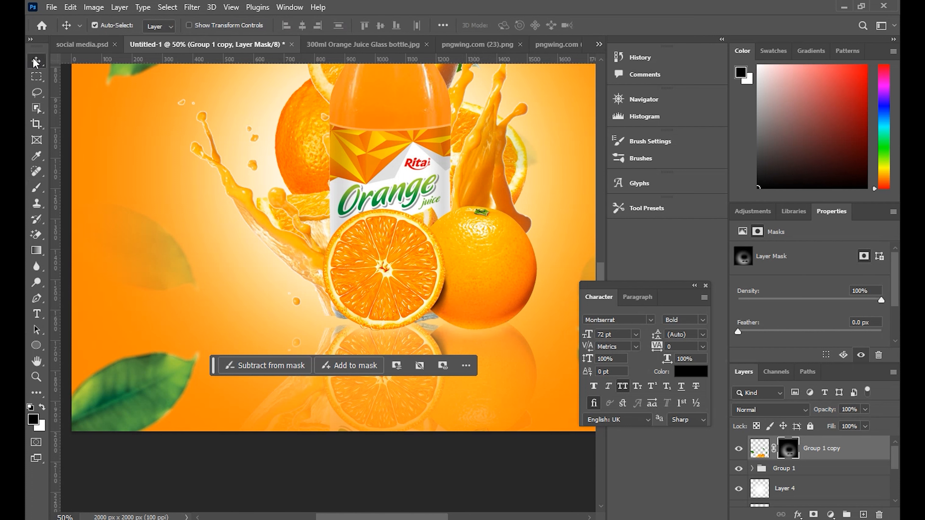
{"action": "left_click", "coordinate": [783, 473]}
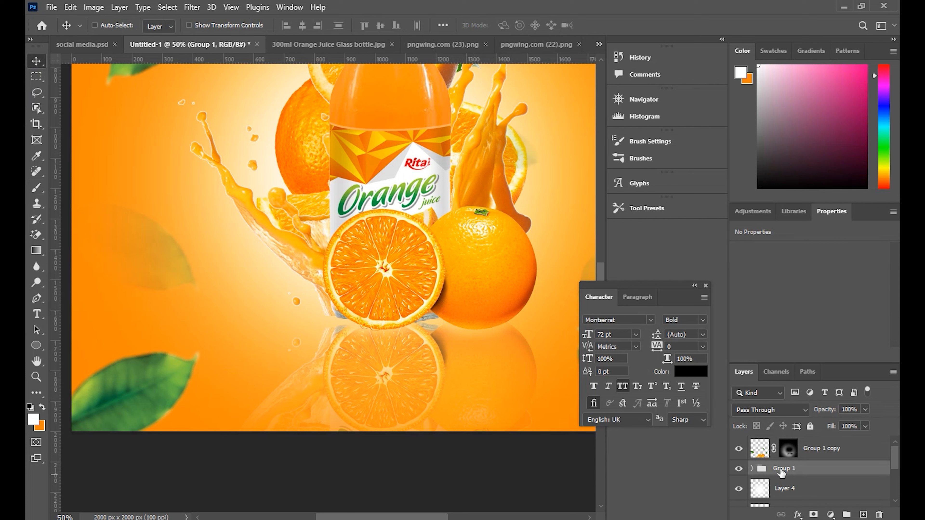
{"action": "key", "text": "ctrl+shift+n"}
{"action": "key", "text": "Return"}
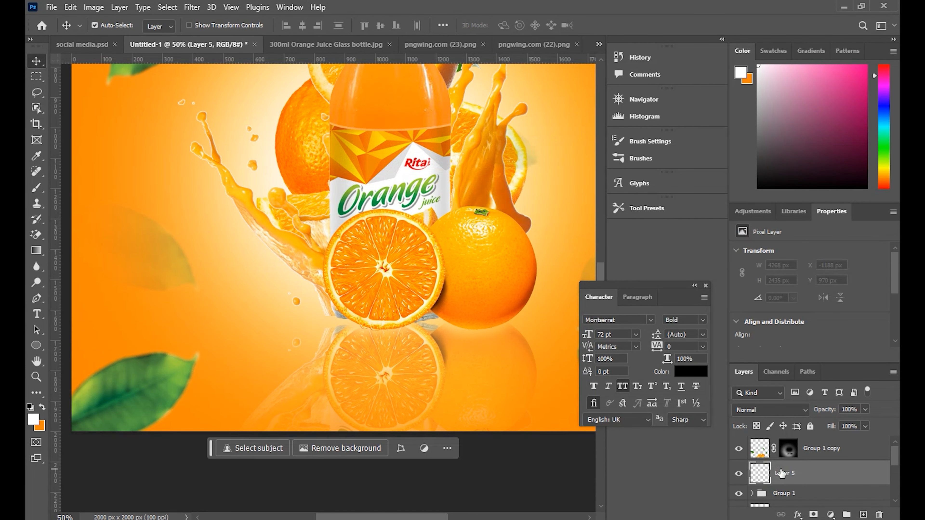
{"action": "key", "text": "b"}
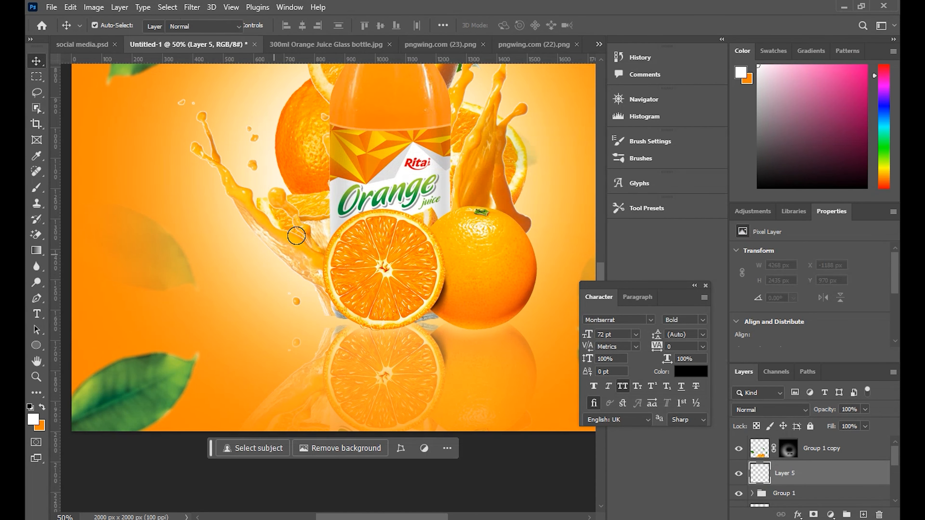
{"action": "left_click", "coordinate": [356, 322]}
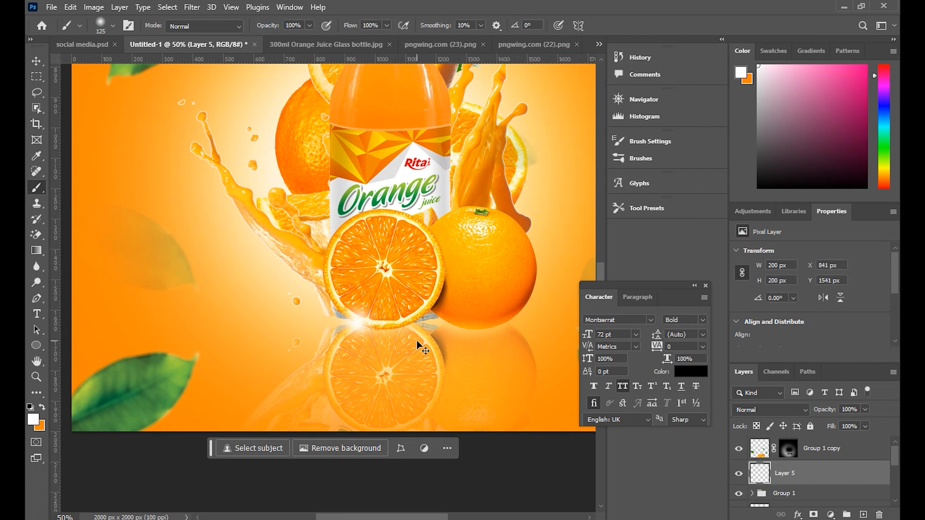
Undo the white dab at the slice's base and set the background colour to a dark orange-brown.
{"action": "key", "text": "ctrl+z"}
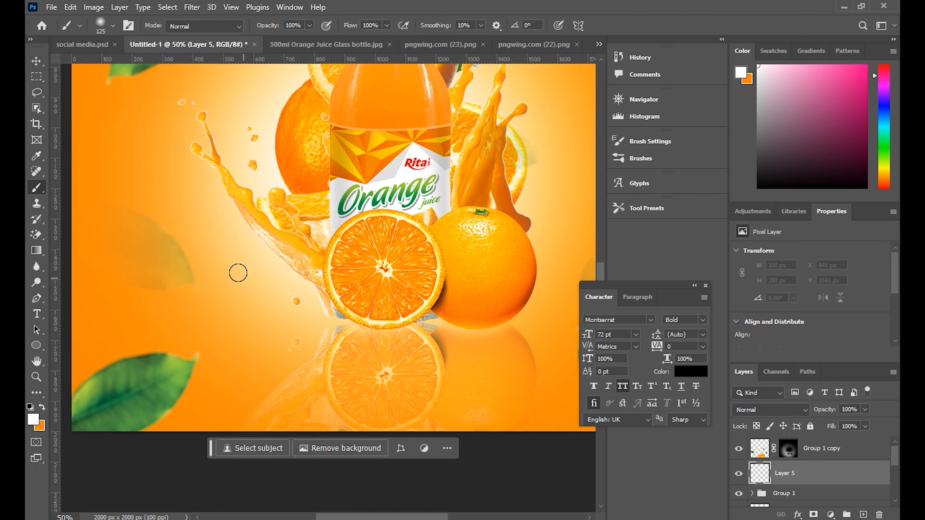
{"action": "key", "text": "x"}
{"action": "left_click", "coordinate": [40, 407]}
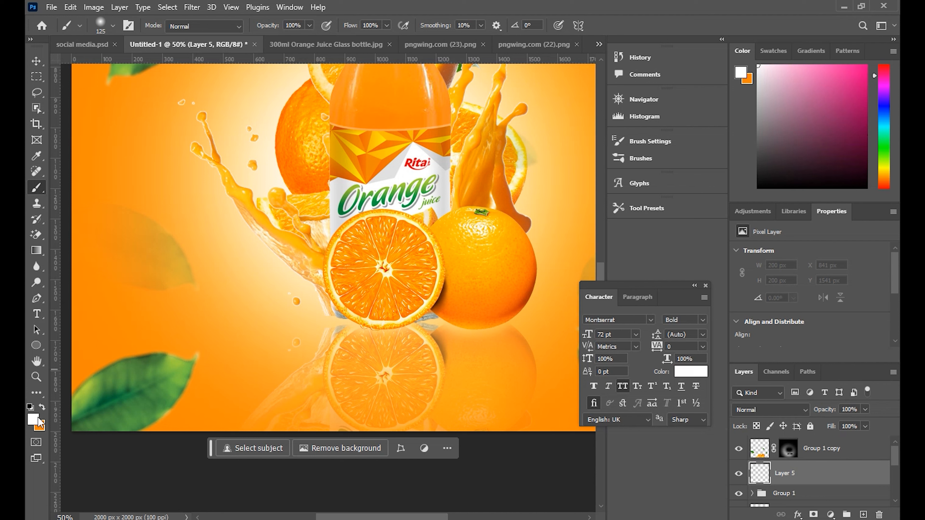
{"action": "left_click", "coordinate": [39, 427]}
{"action": "left_click_drag", "start_coordinate": [706, 408], "coordinate": [727, 375]}
{"action": "left_click", "coordinate": [852, 294]}
{"action": "left_click", "coordinate": [211, 213]}
{"action": "key", "text": "x"}
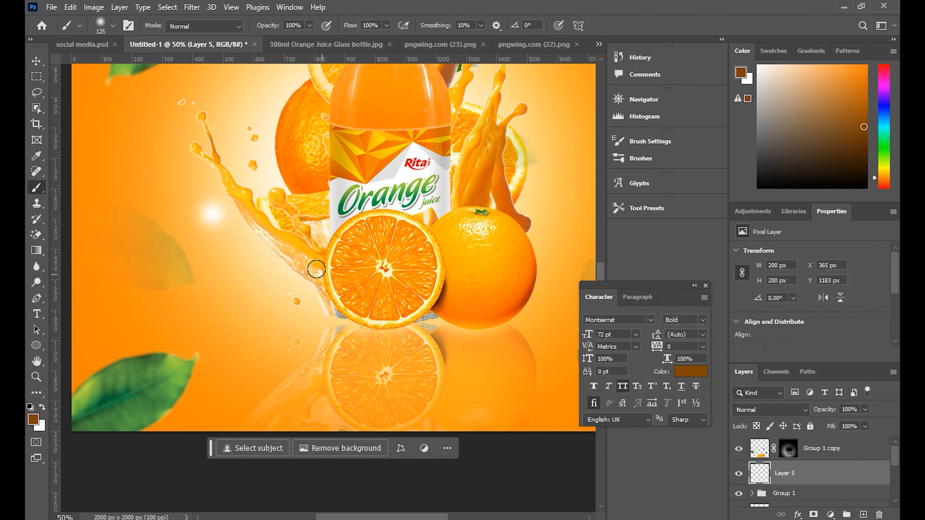
{"action": "key", "text": "ctrl+z"}
{"action": "key", "text": "x"}
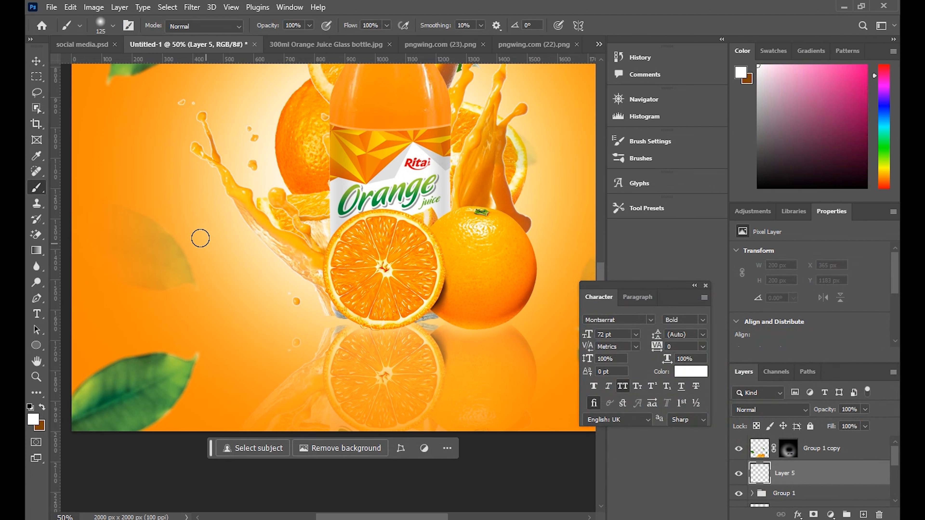
Paint a soft dark brown 125 px dab and stretch it into a flat 774 x 113 px shadow under the front orange slice.
{"action": "key", "text": "x"}
{"action": "left_click", "coordinate": [205, 225]}
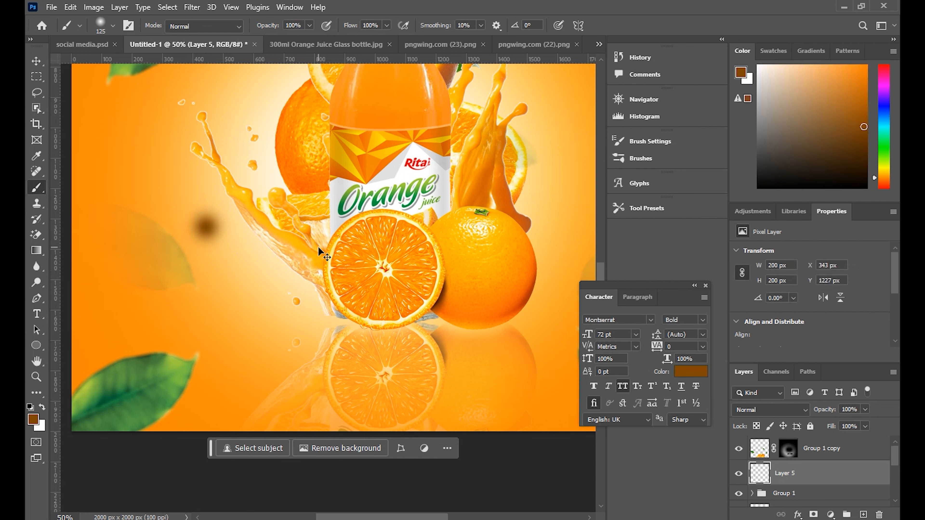
{"action": "key", "text": "ctrl+t"}
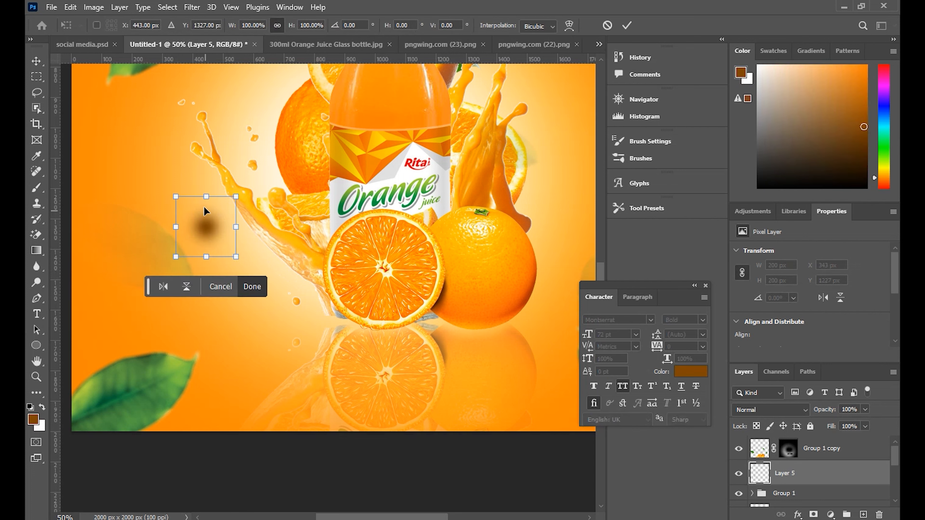
{"action": "mouse_move", "coordinate": [207, 197]}
{"action": "left_mouse_down"}
{"action": "mouse_move", "coordinate": [207, 248]}
{"action": "mouse_move", "coordinate": [480, 331]}
{"action": "mouse_move", "coordinate": [414, 325]}
{"action": "mouse_move", "coordinate": [410, 281]}
{"action": "left_mouse_up"}
{"action": "left_click_drag", "start_coordinate": [305, 264], "coordinate": [397, 326]}
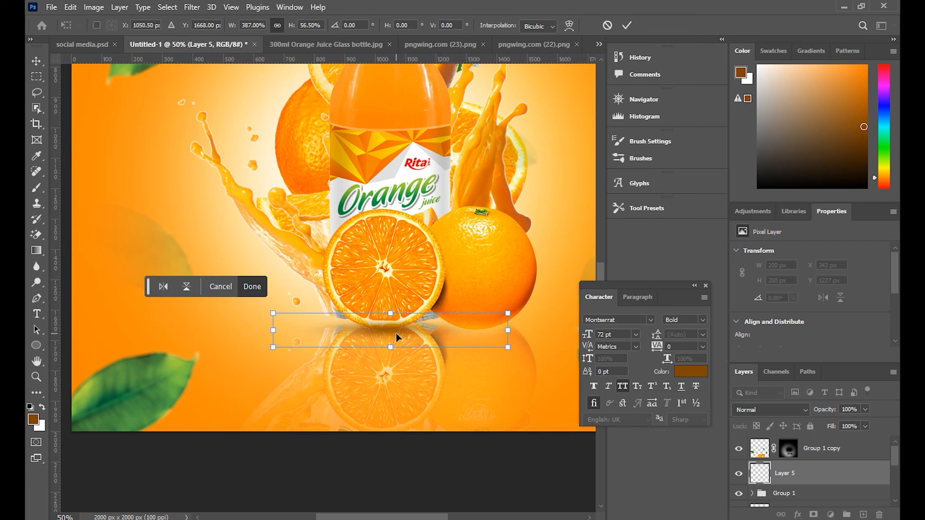
{"action": "left_click_drag", "start_coordinate": [388, 330], "coordinate": [495, 329]}
{"action": "left_click", "coordinate": [627, 26]}
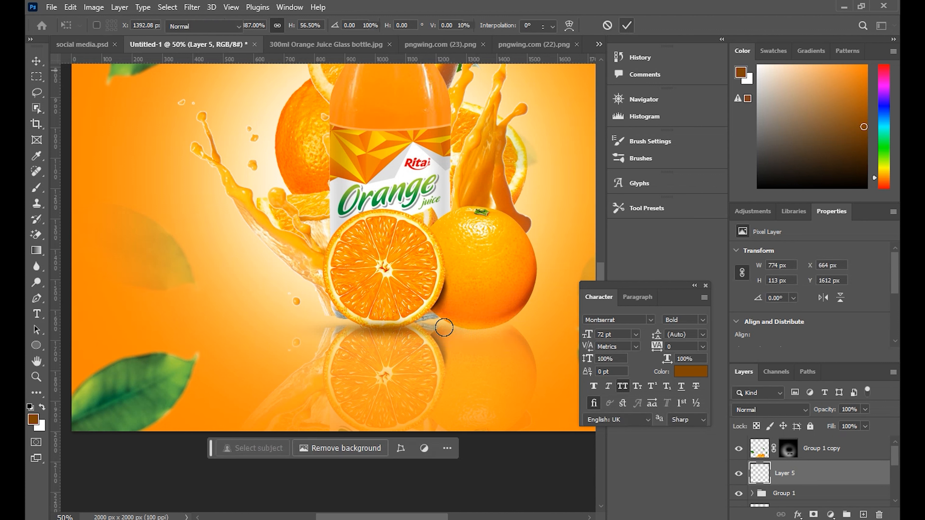
Duplicate the shadow on Layer 5 and shift the copy 250 px right, beneath the whole front orange.
{"action": "key", "text": "b"}
{"action": "left_click", "coordinate": [37, 61]}
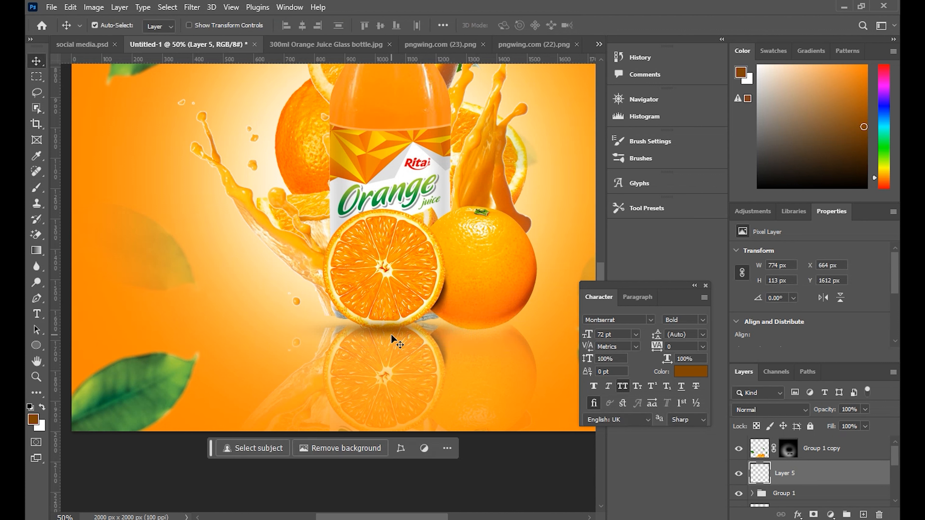
{"action": "left_click", "coordinate": [386, 328]}
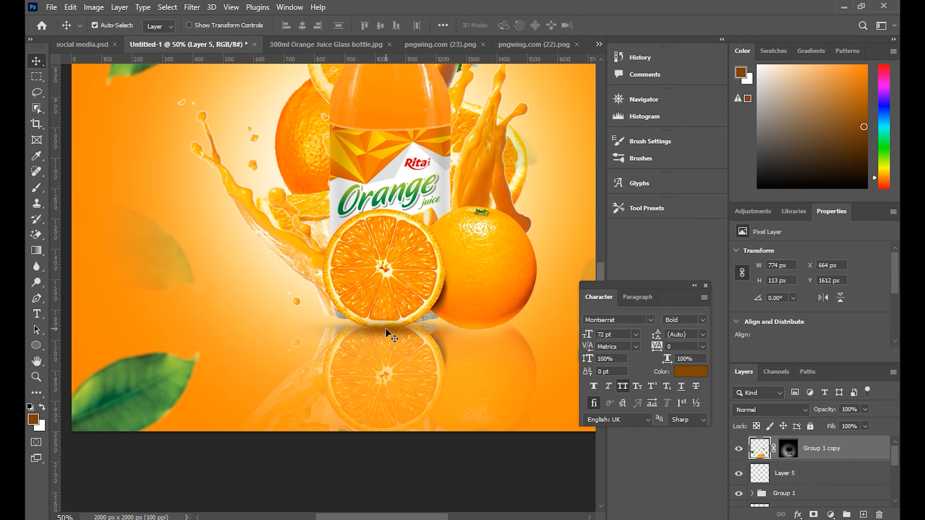
{"action": "left_click", "coordinate": [777, 482]}
{"action": "key", "text": "ctrl+j"}
{"action": "key", "text": "shift+Right"}
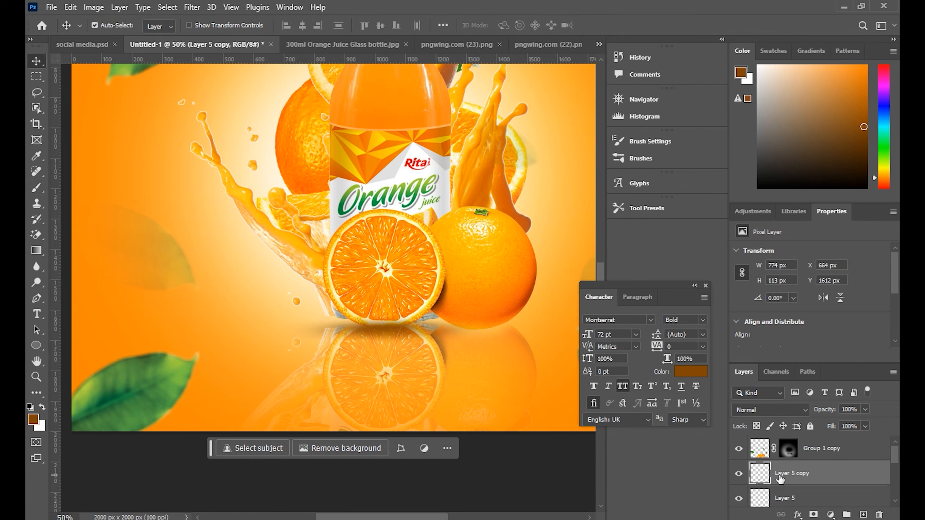
{"action": "key", "text": "shift+Right"}
{"action": "key", "text": "shift+Right"}
{"action": "key", "text": "shift+Right"}
{"action": "key", "text": "shift+Right"}
{"action": "key", "text": "shift+Right"}
{"action": "key", "text": "shift+Right"}
{"action": "key", "text": "shift+Right"}
{"action": "key", "text": "shift+Right"}
{"action": "key", "text": "shift+Right"}
{"action": "key", "text": "shift+Right"}
{"action": "key", "text": "shift+Right"}
{"action": "key", "text": "shift+Right"}
{"action": "key", "text": "shift+Right"}
{"action": "key", "text": "shift+Right"}
{"action": "key", "text": "shift+Right"}
{"action": "key", "text": "shift+Right"}
{"action": "key", "text": "shift+Right"}
{"action": "key", "text": "shift+Right"}
{"action": "key", "text": "shift+Right"}
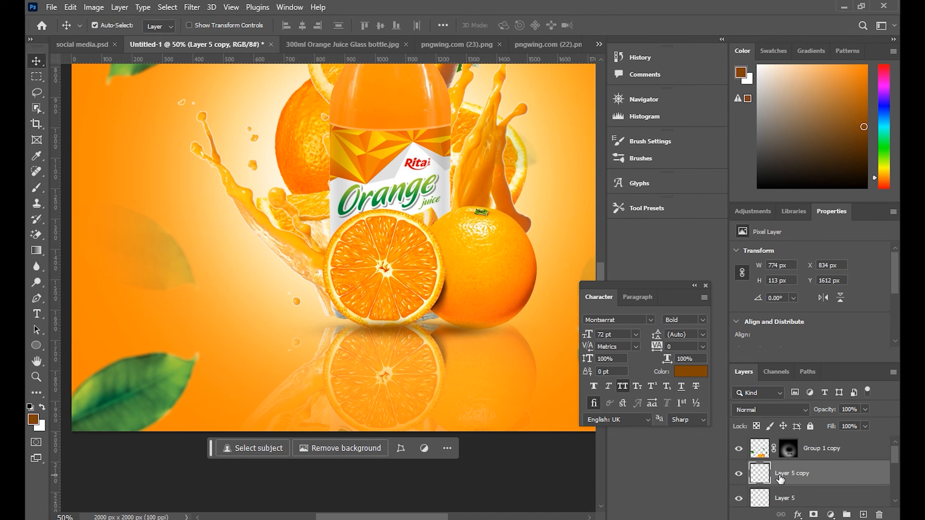
{"action": "key", "text": "shift+Right"}
{"action": "key", "text": "shift+Right"}
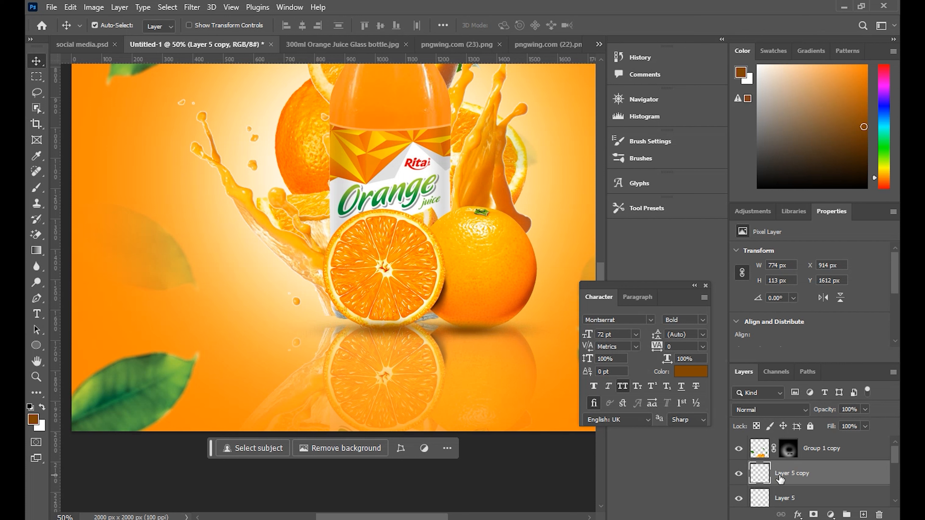
Duplicate the shadow copy and move the new one left to X 512 px, Y 1590 px, beneath the splash and orange slice.
{"action": "key", "text": "ctrl+j"}
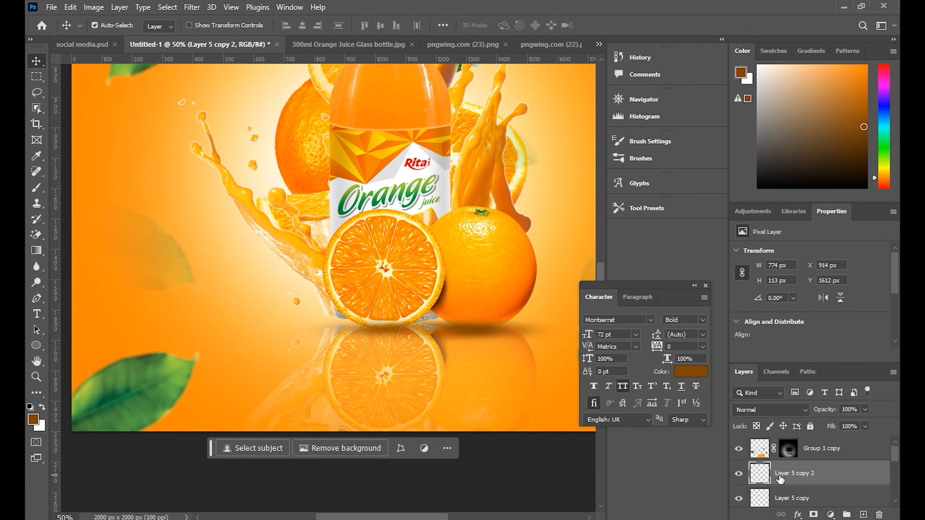
{"action": "key", "text": "shift+Left"}
{"action": "key", "text": "shift+Left"}
{"action": "key", "text": "shift+Left"}
{"action": "key", "text": "shift+Left"}
{"action": "key", "text": "shift+Left"}
{"action": "key", "text": "shift+Left"}
{"action": "key", "text": "shift+Left"}
{"action": "key", "text": "shift+Left"}
{"action": "key", "text": "shift+Left"}
{"action": "key", "text": "shift+Left"}
{"action": "key", "text": "shift+Left"}
{"action": "key", "text": "shift+Left"}
{"action": "key", "text": "shift+Left"}
{"action": "key", "text": "shift+Left"}
{"action": "key", "text": "shift+Left"}
{"action": "key", "text": "shift+Left"}
{"action": "key", "text": "shift+Left"}
{"action": "key", "text": "shift+Left"}
{"action": "key", "text": "shift+Left"}
{"action": "key", "text": "shift+Left"}
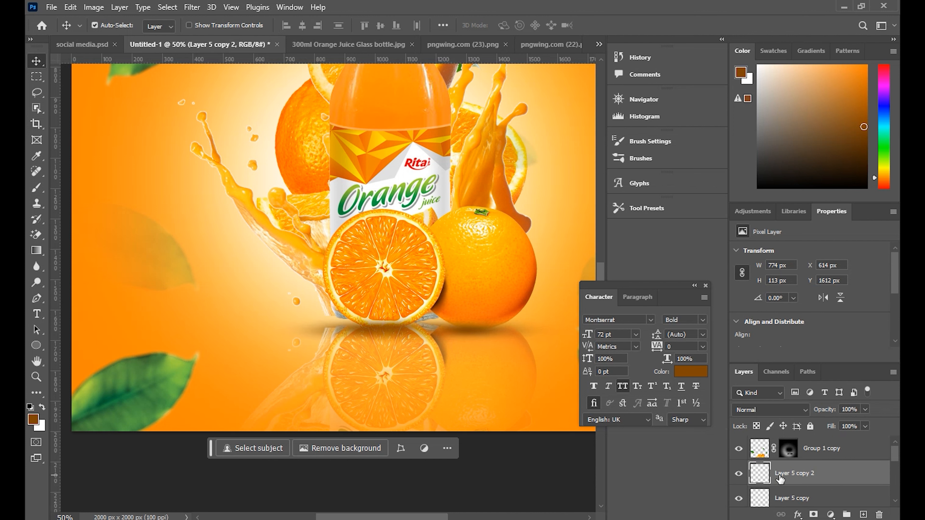
{"action": "key", "text": "shift+Left"}
{"action": "key", "text": "shift+Left"}
{"action": "key", "text": "shift+Left"}
{"action": "key", "text": "shift+Left"}
{"action": "key", "text": "shift+Left"}
{"action": "key", "text": "shift+Left"}
{"action": "key", "text": "shift+Up"}
{"action": "key", "text": "shift+Up"}
{"action": "key", "text": "shift+Up"}
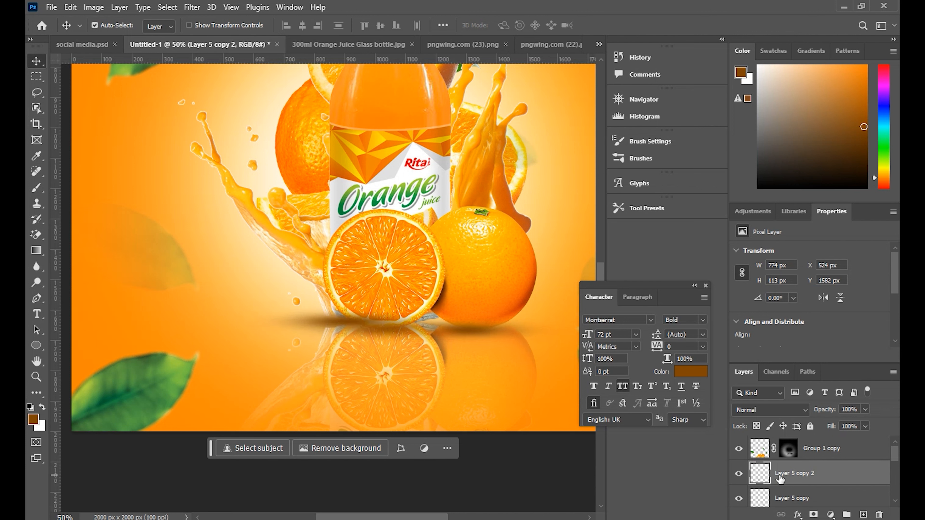
{"action": "key", "text": "Down"}
{"action": "key", "text": "Down"}
{"action": "key", "text": "Down"}
{"action": "key", "text": "Down"}
{"action": "key", "text": "Down"}
{"action": "key", "text": "Down"}
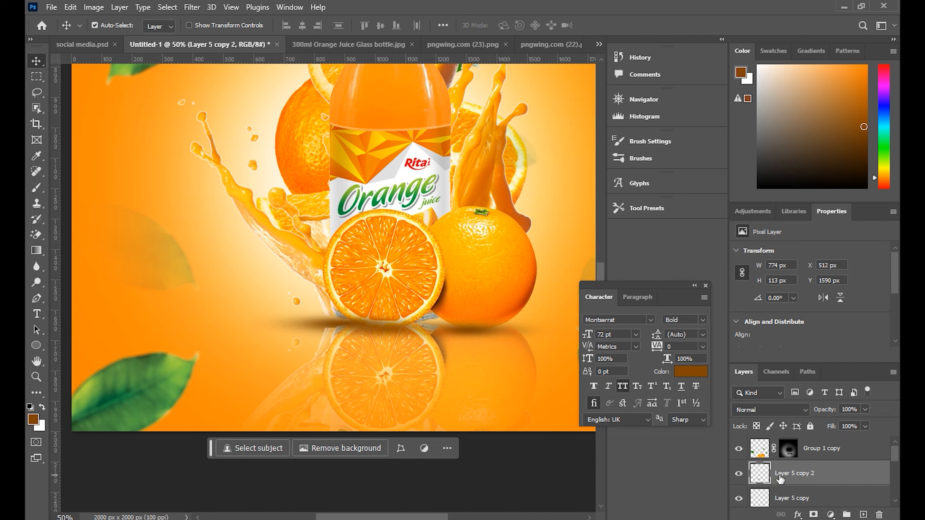
Group the three shadow layers and lower the group's opacity to 57%.
{"action": "scroll", "coordinate": [818, 486], "scroll_direction": "down", "scroll_amount": 2}
{"action": "left_click", "coordinate": [820, 474], "text": "shift"}
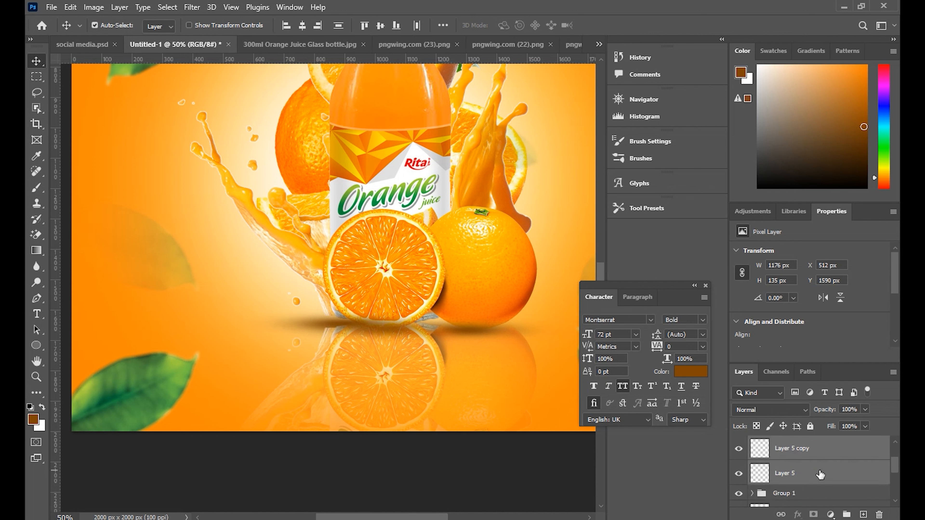
{"action": "key", "text": "ctrl+g"}
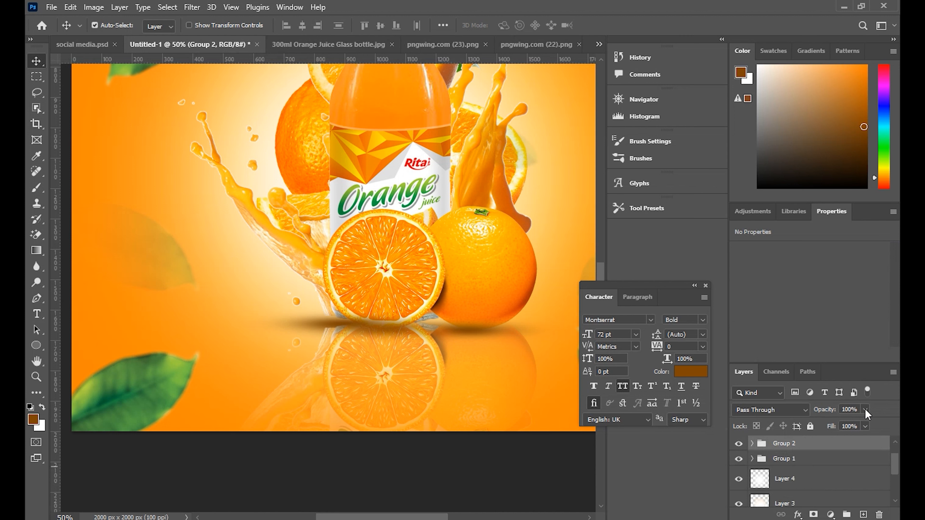
{"action": "left_click", "coordinate": [865, 426]}
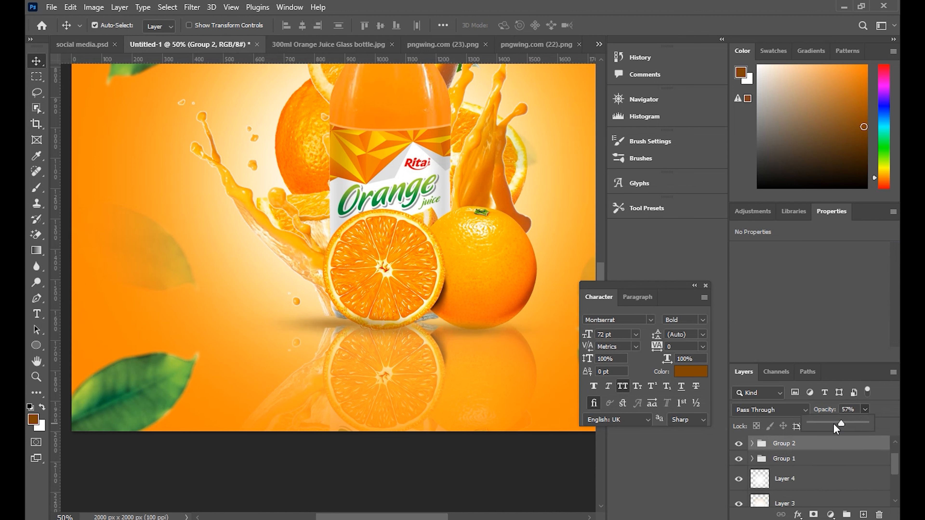
{"action": "left_click_drag", "start_coordinate": [840, 421], "coordinate": [841, 422]}
Reduce the opacity of the pngwing.com (22) leaves layer around the upper part of the bottle to 41%.
{"action": "scroll", "coordinate": [249, 350], "scroll_direction": "up", "scroll_amount": 3}
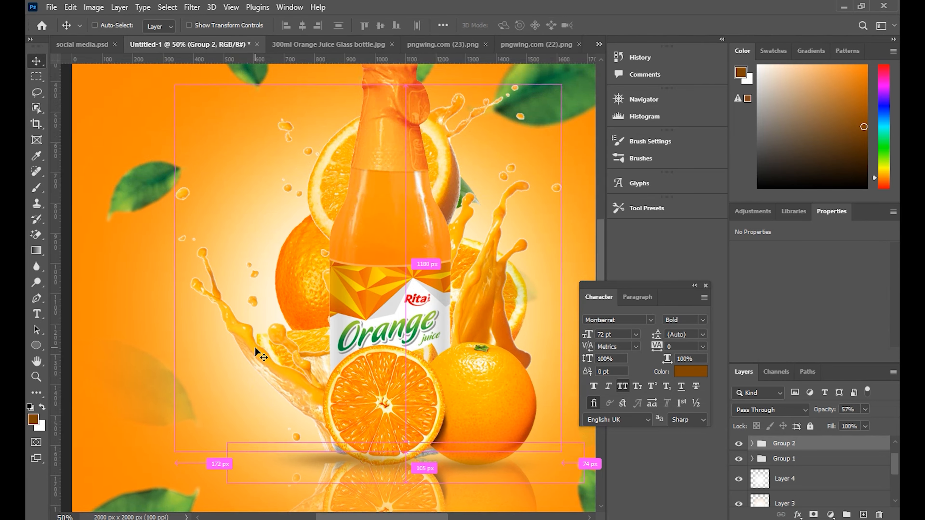
{"action": "key", "text": "ctrl+minus"}
{"action": "key", "text": "ctrl+minus"}
{"action": "key", "text": "ctrl+minus"}
{"action": "key", "text": "ctrl+minus"}
{"action": "key", "text": "ctrl+plus"}
{"action": "key", "text": "ctrl+plus"}
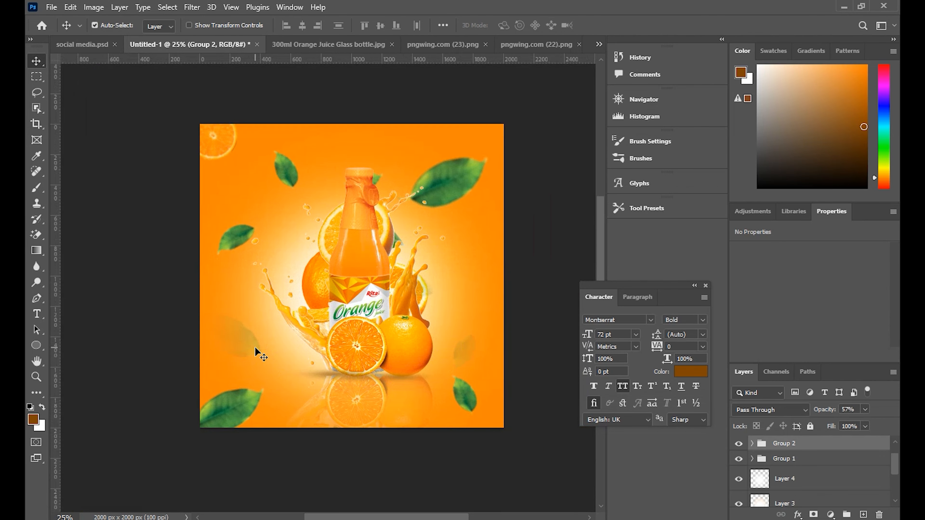
{"action": "left_click", "coordinate": [398, 184]}
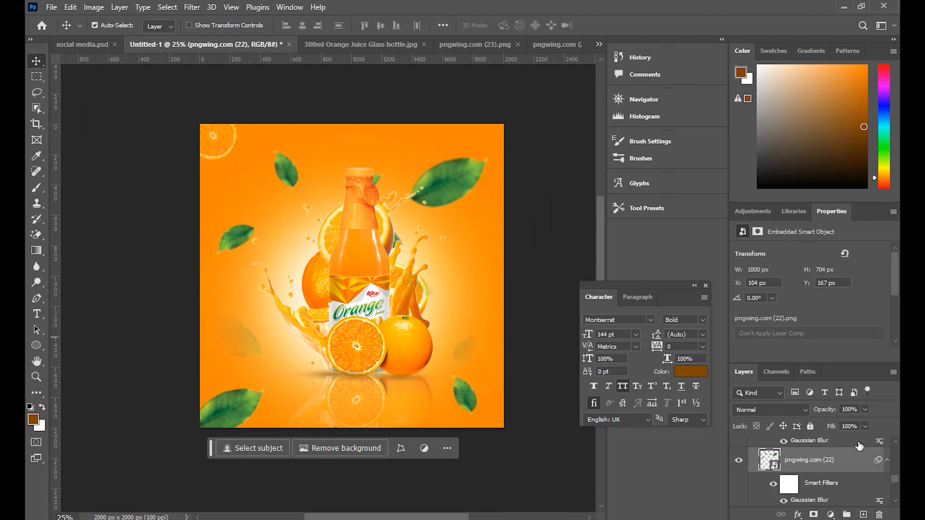
{"action": "left_click", "coordinate": [865, 409]}
{"action": "left_click", "coordinate": [848, 423]}
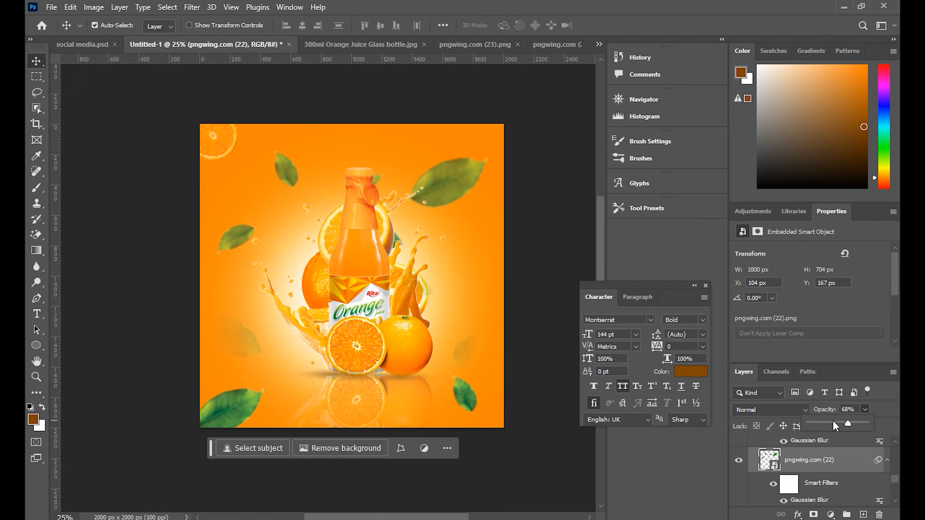
{"action": "left_click", "coordinate": [833, 422]}
Shift the white glow on Layer 4 to the right until its X position is 56 px.
{"action": "scroll", "coordinate": [461, 273], "scroll_direction": "up", "scroll_amount": 3}
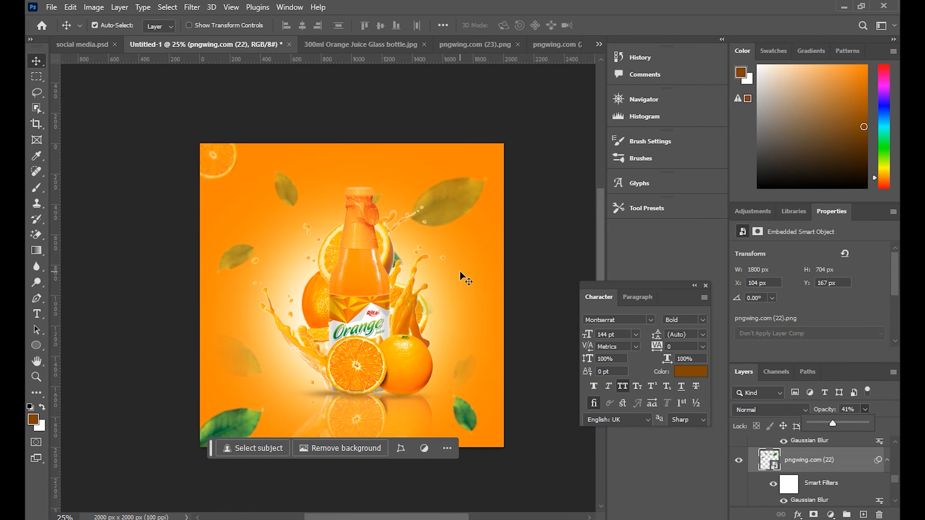
{"action": "scroll", "coordinate": [456, 273], "scroll_direction": "down", "scroll_amount": 3}
{"action": "scroll", "coordinate": [455, 272], "scroll_direction": "up", "scroll_amount": 1}
{"action": "left_click", "coordinate": [453, 284]}
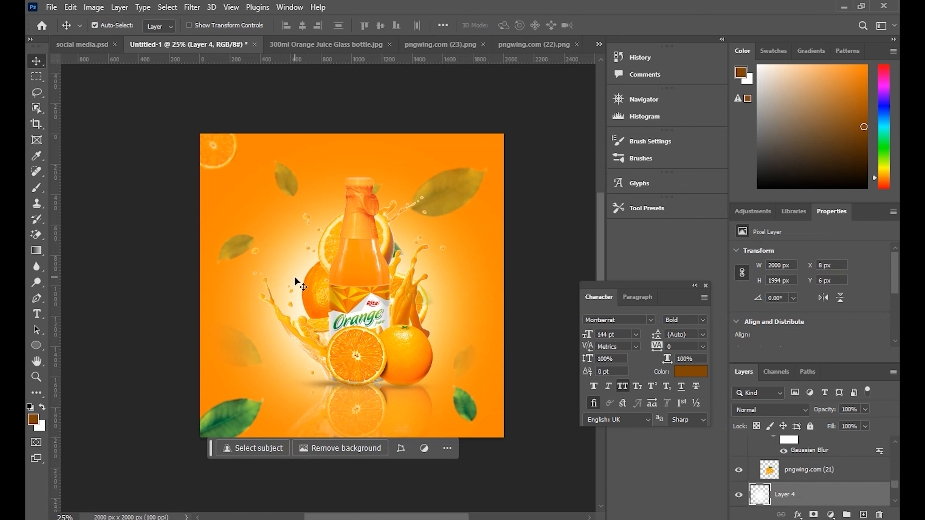
{"action": "key", "text": "Right"}
{"action": "key", "text": "Right"}
{"action": "key", "text": "Right"}
{"action": "key", "text": "Right"}
{"action": "key", "text": "Right"}
{"action": "key", "text": "Right"}
{"action": "key", "text": "Right"}
{"action": "key", "text": "Right"}
{"action": "key", "text": "Right"}
{"action": "key", "text": "Right"}
{"action": "key", "text": "Right"}
{"action": "key", "text": "Right"}
{"action": "key", "text": "Right"}
{"action": "key", "text": "Right"}
{"action": "key", "text": "Right"}
{"action": "key", "text": "Right"}
{"action": "key", "text": "Right"}
{"action": "key", "text": "Right"}
{"action": "key", "text": "Right"}
{"action": "key", "text": "Right"}
{"action": "key", "text": "Right"}
{"action": "key", "text": "Right"}
{"action": "key", "text": "Right"}
{"action": "key", "text": "Right"}
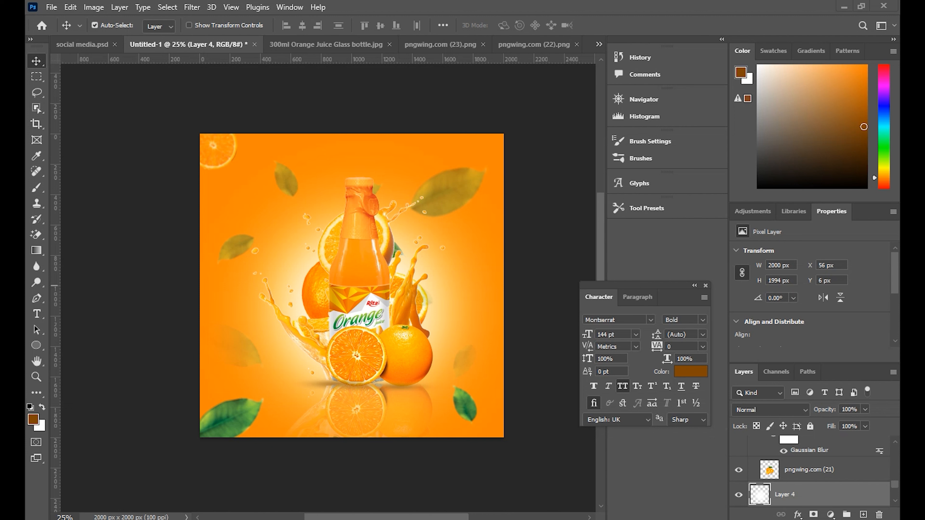
Duplicate all layers and groups from bg up to Group 1 copy and collect the duplicates in one new group.
{"action": "scroll", "coordinate": [801, 478], "scroll_direction": "up", "scroll_amount": 5}
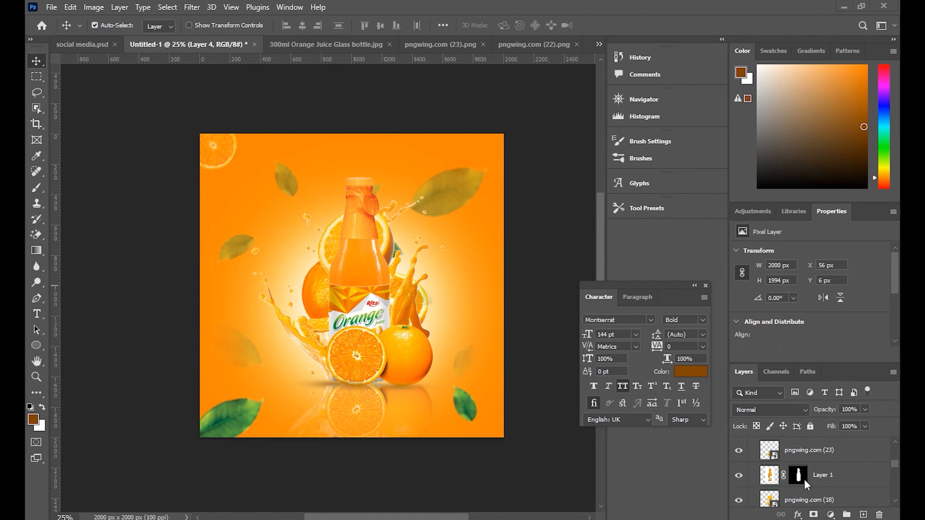
{"action": "scroll", "coordinate": [804, 478], "scroll_direction": "down", "scroll_amount": 6}
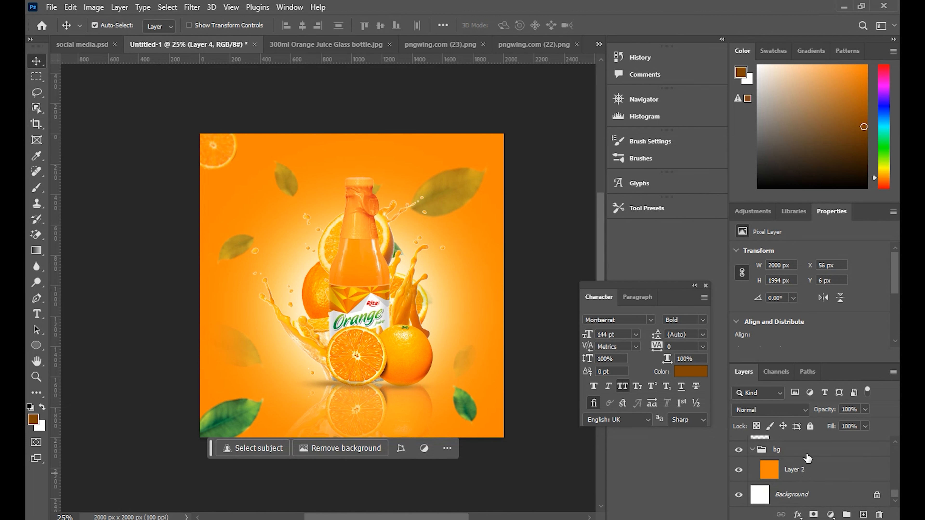
{"action": "scroll", "coordinate": [807, 463], "scroll_direction": "up", "scroll_amount": 1}
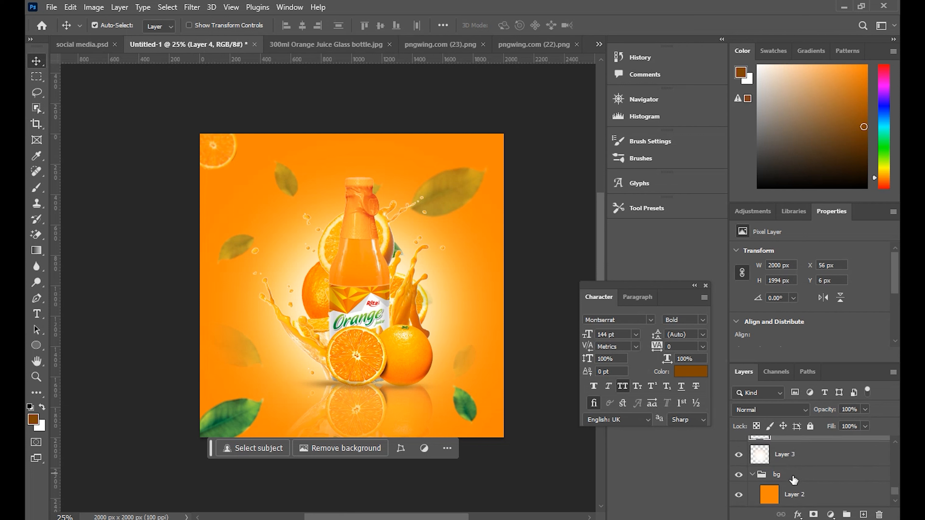
{"action": "left_click", "coordinate": [795, 481]}
{"action": "scroll", "coordinate": [797, 474], "scroll_direction": "up", "scroll_amount": 5}
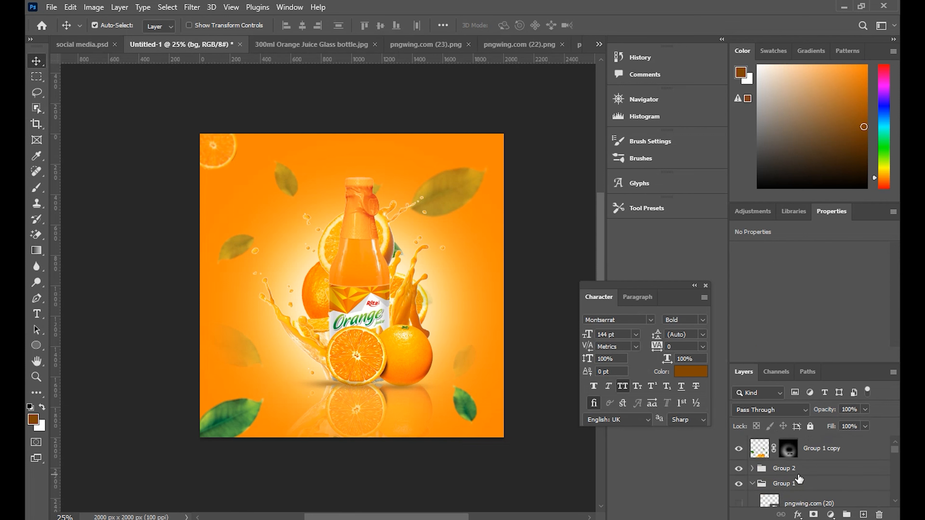
{"action": "left_click", "coordinate": [824, 449]}
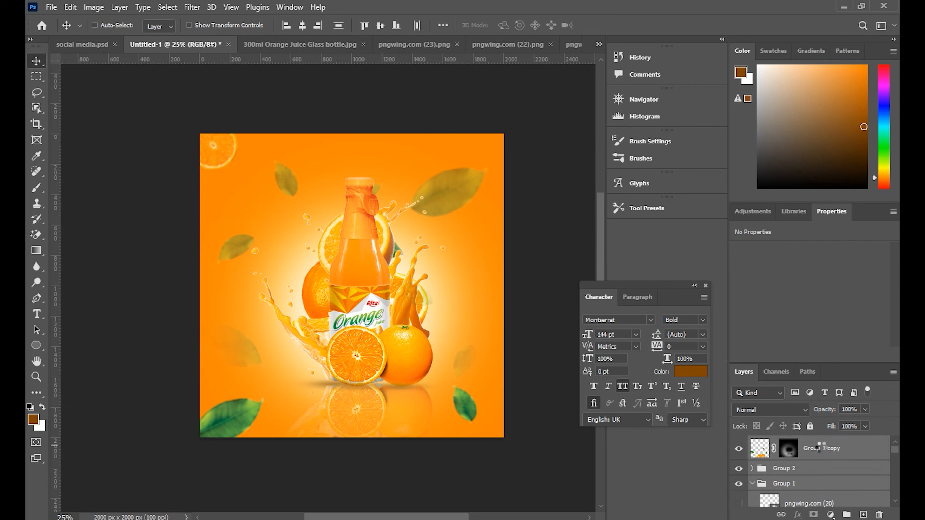
{"action": "key", "text": "ctrl+j"}
{"action": "key", "text": "ctrl+g"}
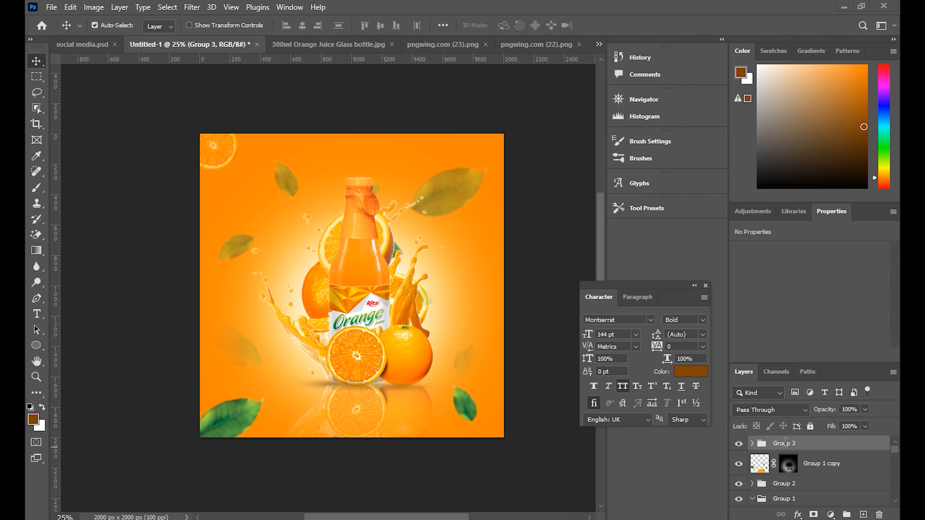
Hide the duplicated group and select the Group 1 copy reflection layer.
{"action": "left_click", "coordinate": [739, 443]}
{"action": "left_click", "coordinate": [739, 444]}
{"action": "key", "text": "ctrl+comma"}
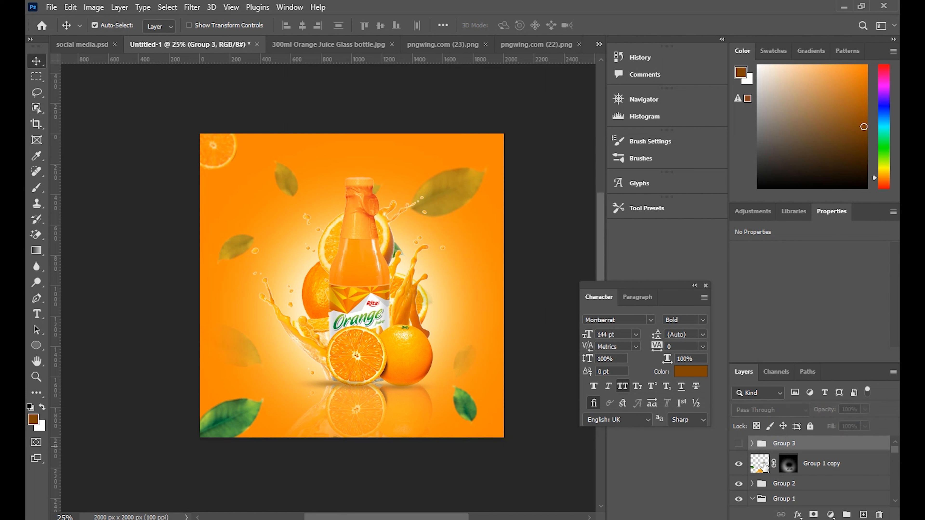
{"action": "left_click", "coordinate": [754, 458]}
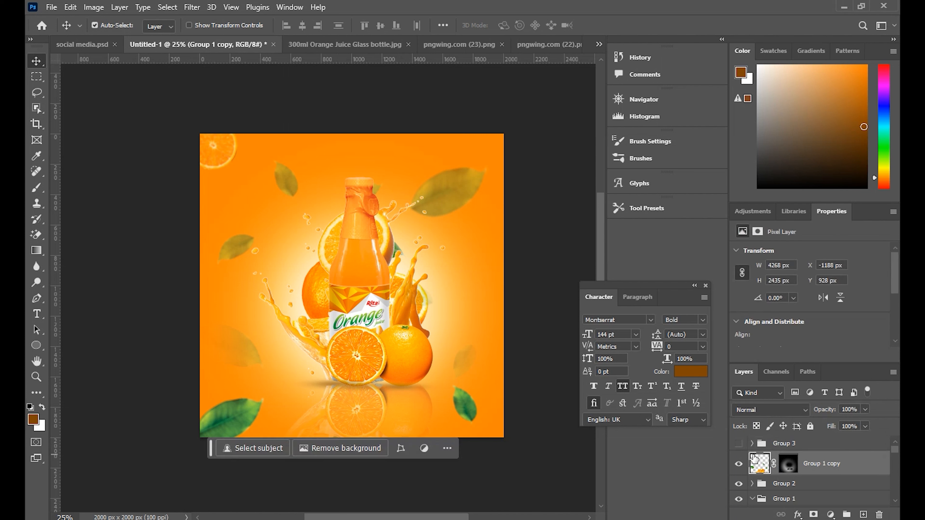
Duplicate the Group 1 copy reflection layer.
{"action": "key", "text": "ctrl+g"}
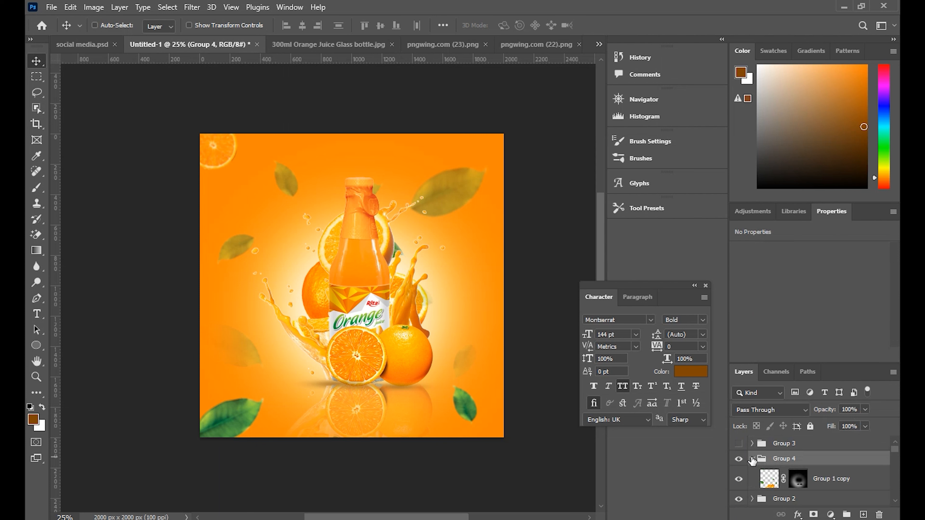
{"action": "key", "text": "ctrl+z"}
{"action": "key", "text": "ctrl+j"}
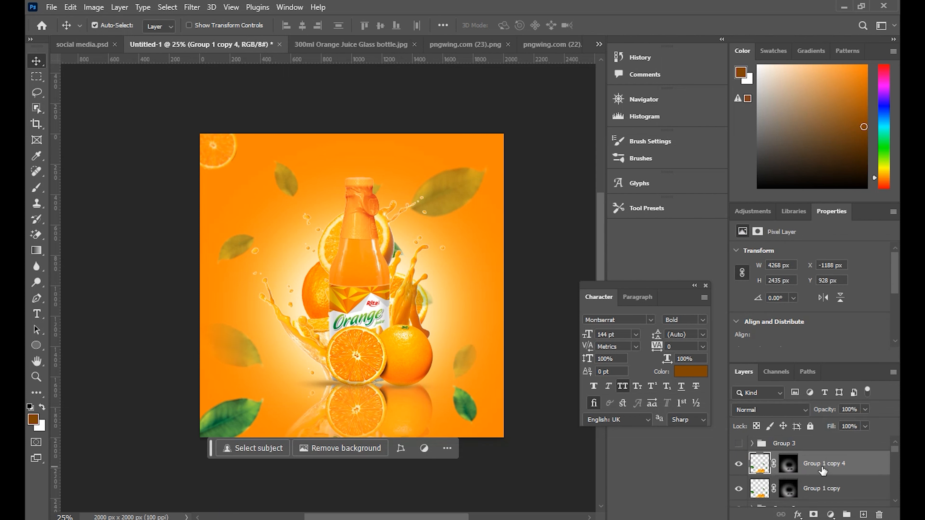
Show the hidden Group 3 and merge it with the duplicated reflection layer into a single layer.
{"action": "left_click", "coordinate": [738, 443]}
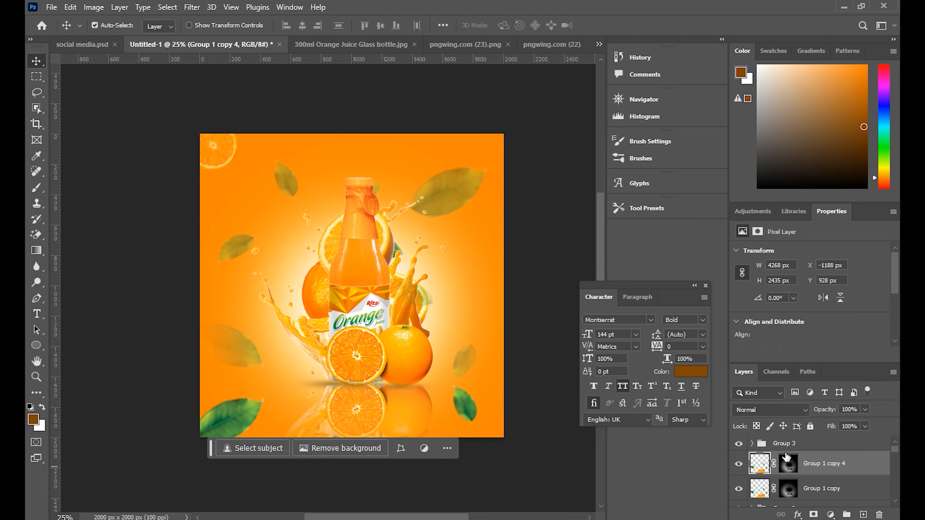
{"action": "left_click", "coordinate": [816, 445], "text": "shift"}
{"action": "right_click", "coordinate": [815, 445]}
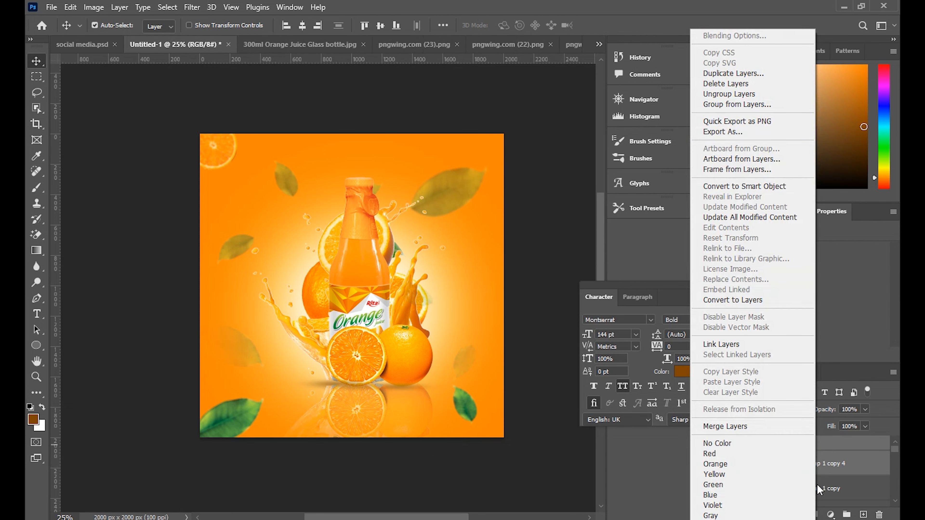
{"action": "left_click", "coordinate": [765, 428]}
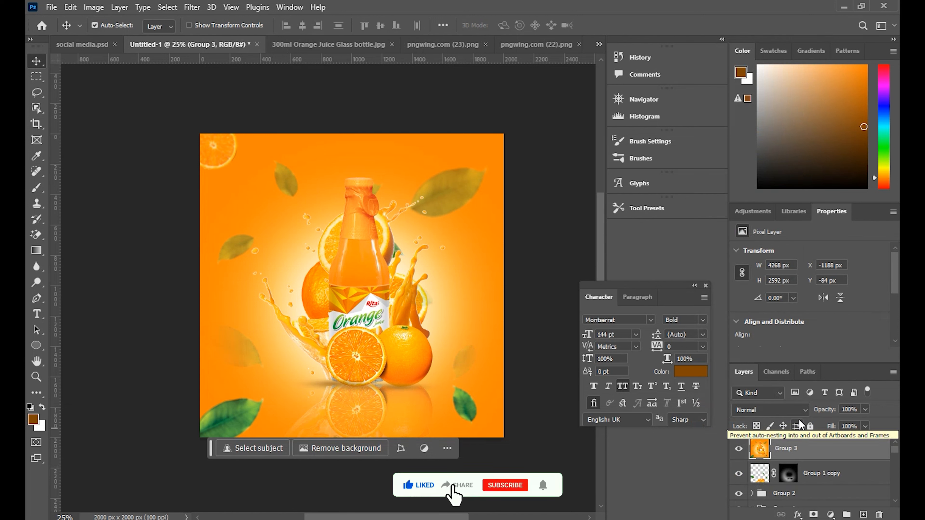
Open the Camera Raw Filter for the merged Group 3 layer and dismiss its welcome screen.
{"action": "left_click", "coordinate": [192, 7]}
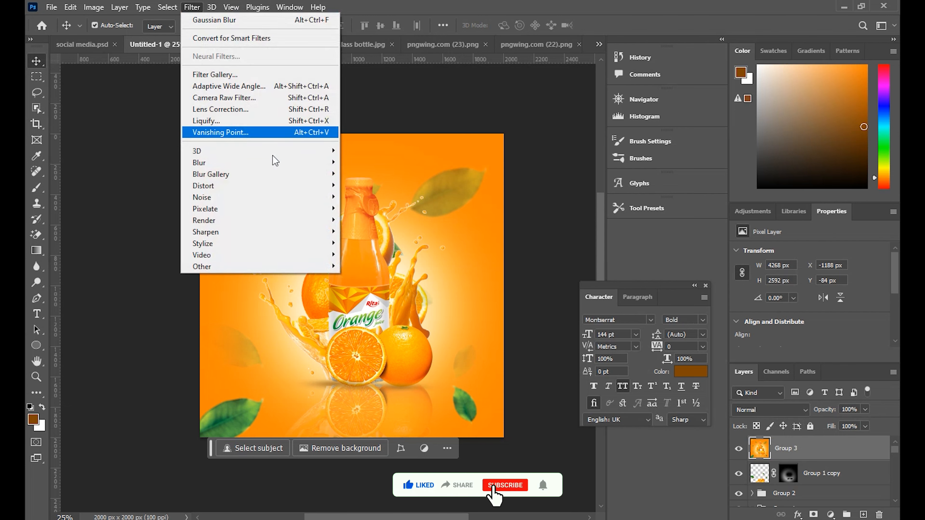
{"action": "left_click", "coordinate": [293, 97]}
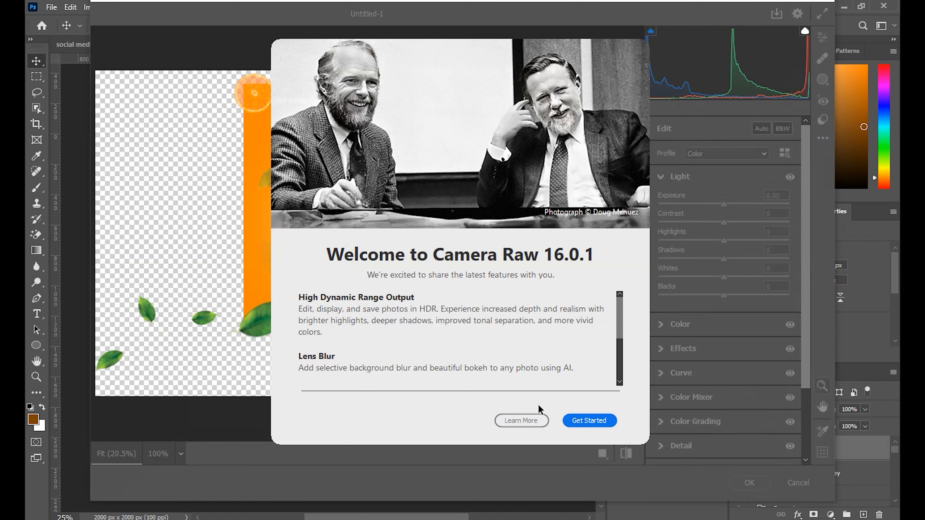
{"action": "left_click", "coordinate": [580, 423]}
Adjust the light of the merged artwork to Highlights -11, Shadows -46, Whites +7 and Blacks -56.
{"action": "scroll", "coordinate": [497, 302], "scroll_direction": "up", "scroll_amount": 2}
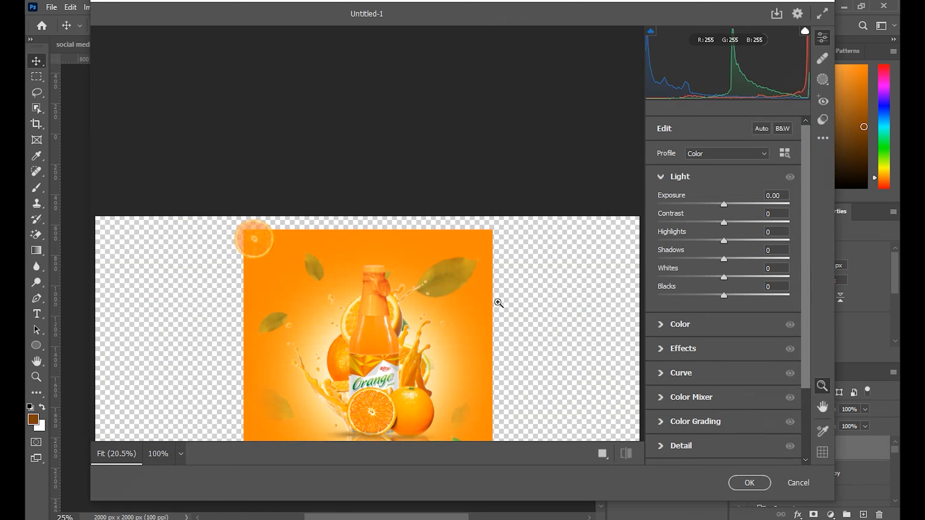
{"action": "scroll", "coordinate": [498, 302], "scroll_direction": "down", "scroll_amount": 1}
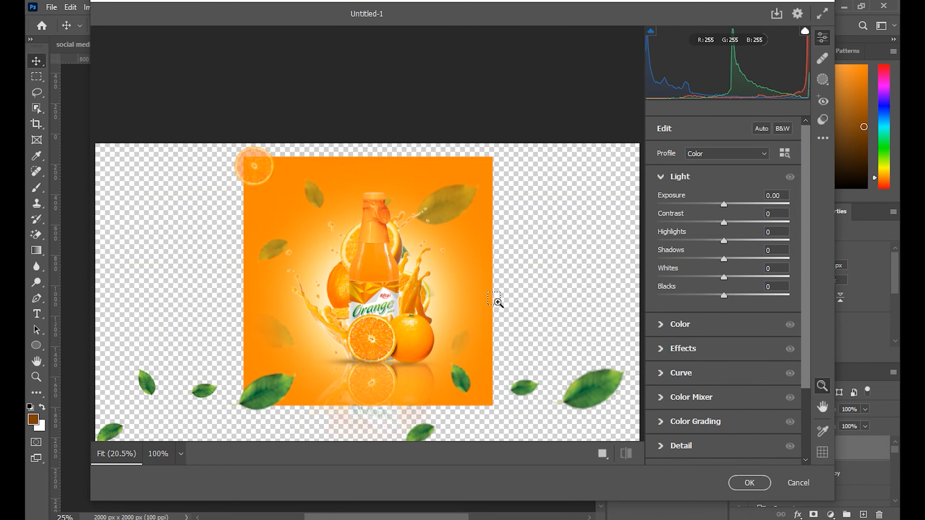
{"action": "left_click", "coordinate": [497, 302]}
{"action": "left_click", "coordinate": [497, 302]}
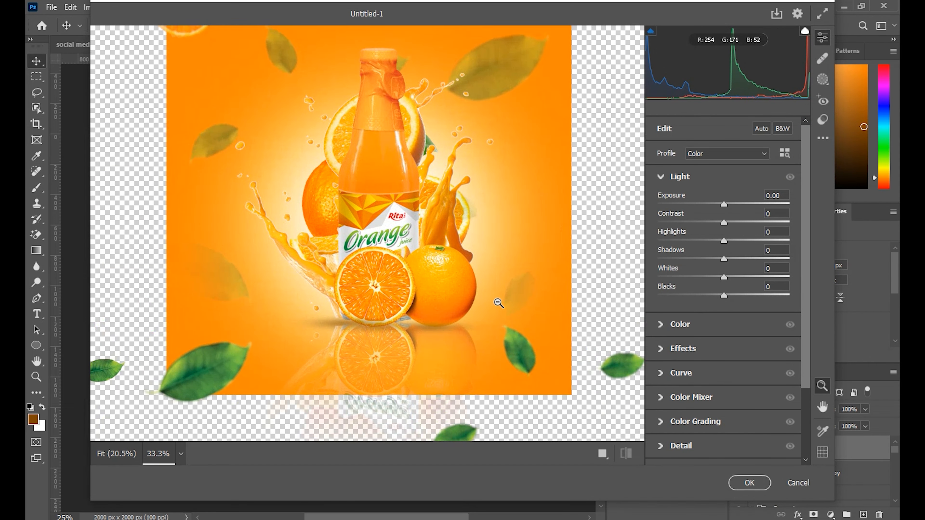
{"action": "scroll", "coordinate": [386, 262], "scroll_direction": "up", "scroll_amount": 2}
{"action": "scroll", "coordinate": [380, 268], "scroll_direction": "down", "scroll_amount": 1}
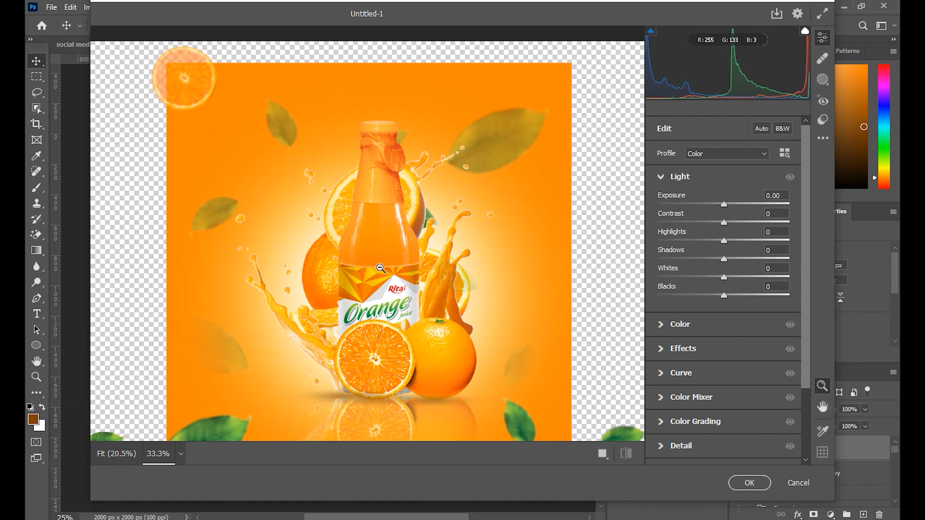
{"action": "key", "text": "space"}
{"action": "left_click_drag", "start_coordinate": [387, 307], "coordinate": [390, 269]}
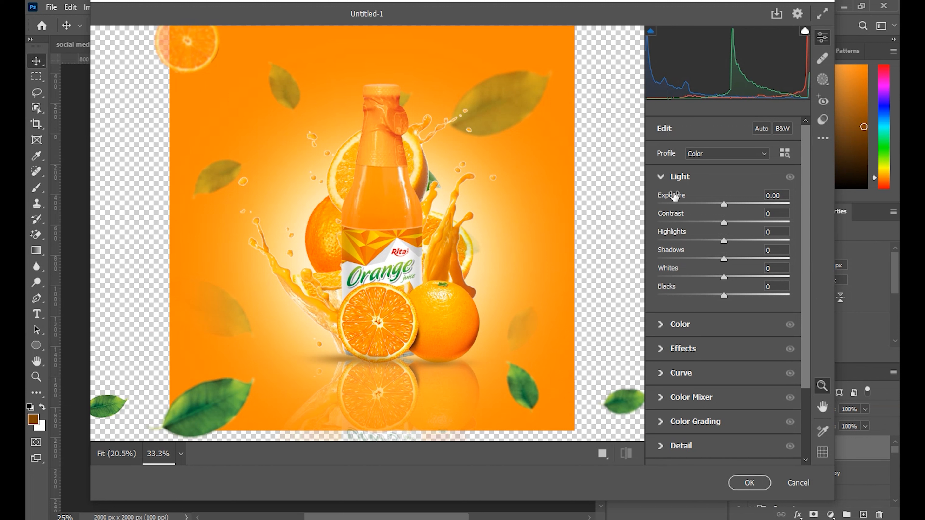
{"action": "left_click", "coordinate": [667, 177]}
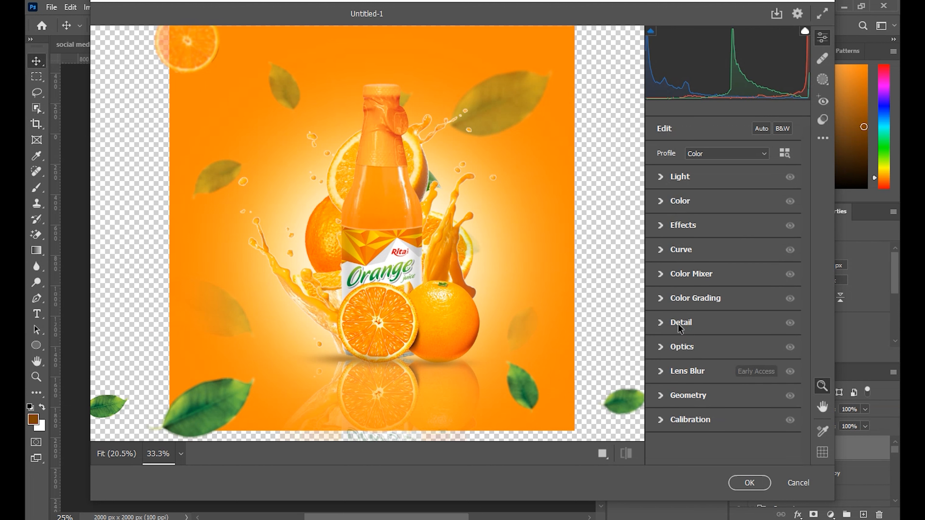
{"action": "left_click", "coordinate": [660, 179]}
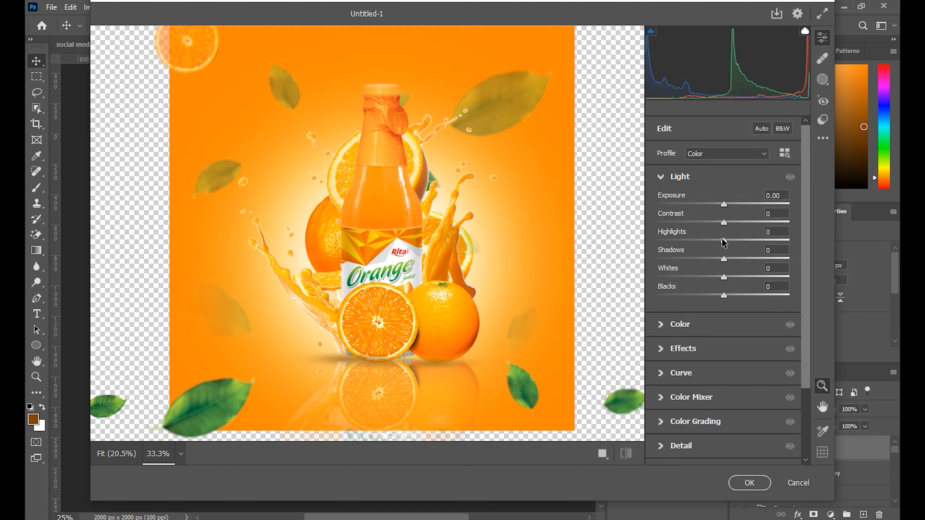
{"action": "left_click_drag", "start_coordinate": [723, 240], "coordinate": [684, 292]}
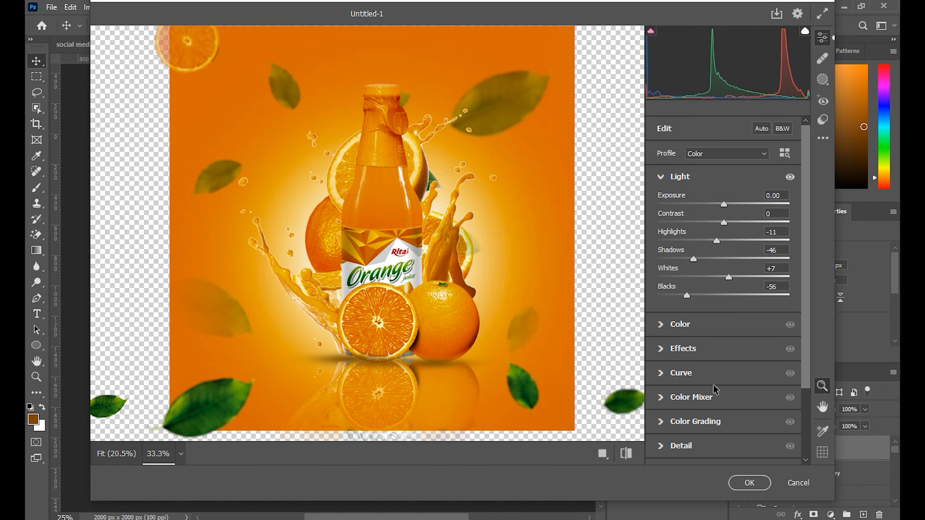
Set the Camera Raw effects to Clarity +19 and Dehaze +6.
{"action": "left_click", "coordinate": [660, 350]}
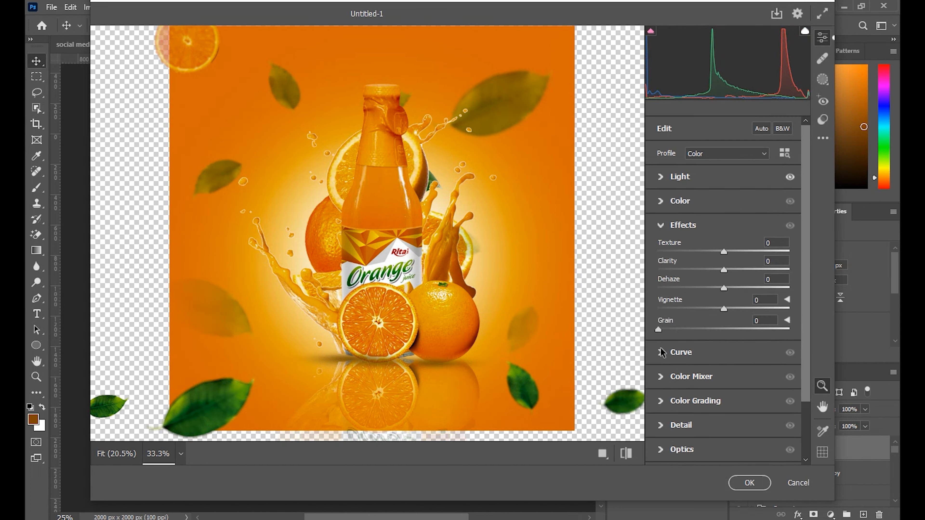
{"action": "left_click_drag", "start_coordinate": [723, 270], "coordinate": [736, 270]}
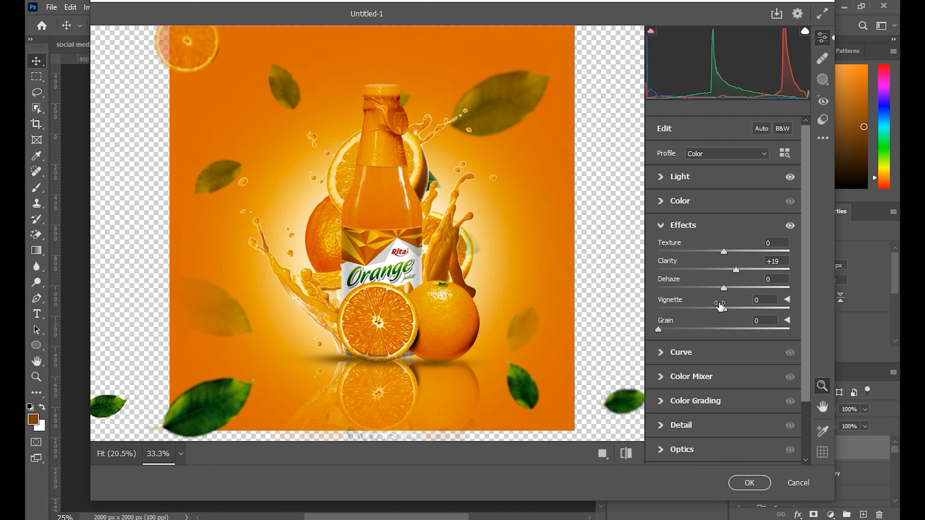
{"action": "mouse_move", "coordinate": [722, 288]}
{"action": "left_mouse_down"}
{"action": "mouse_move", "coordinate": [711, 294]}
{"action": "mouse_move", "coordinate": [727, 295]}
{"action": "left_mouse_up"}
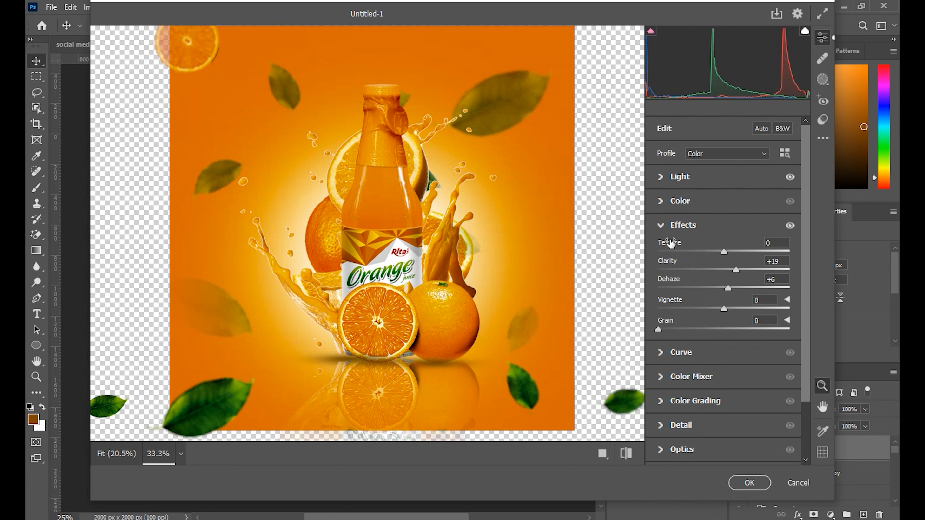
Set Vibrance to -25 and Saturation to +8, and apply the Camera Raw adjustments to the merged layer.
{"action": "left_click", "coordinate": [661, 202]}
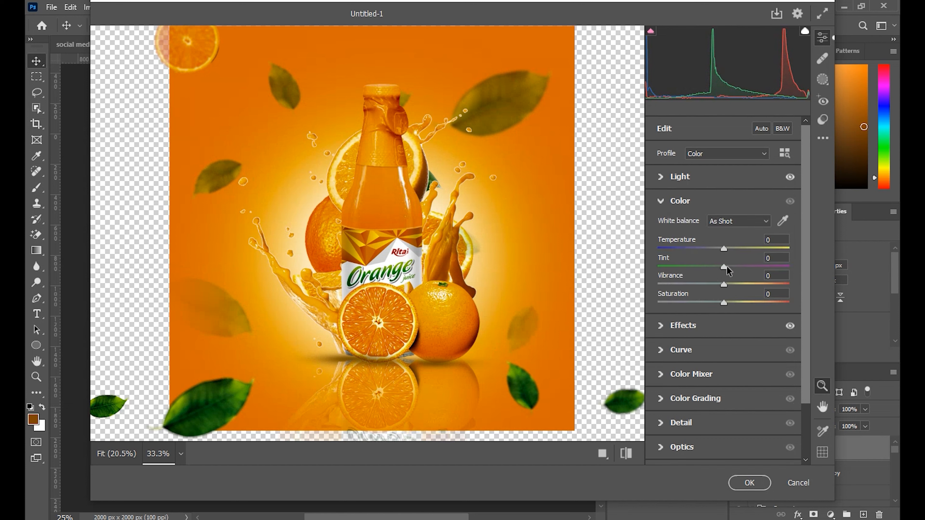
{"action": "left_click_drag", "start_coordinate": [724, 303], "coordinate": [707, 286]}
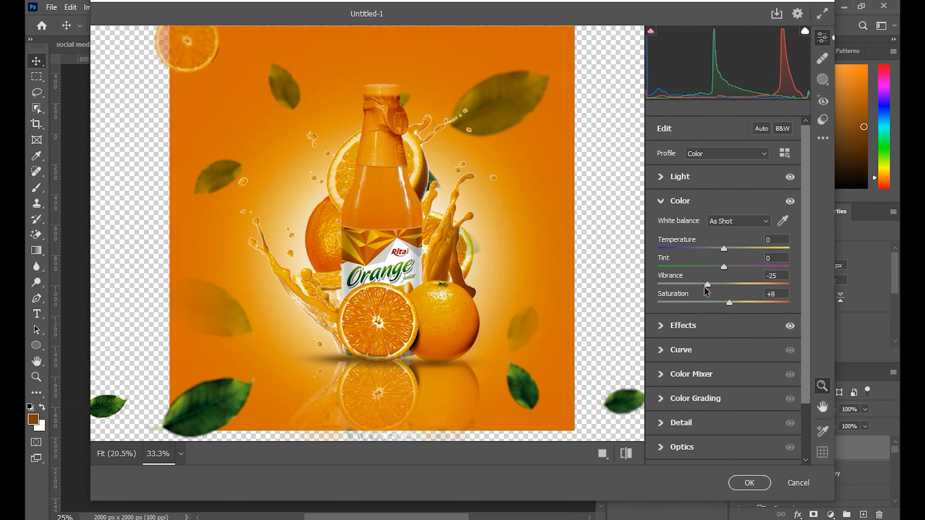
{"action": "left_click", "coordinate": [750, 483]}
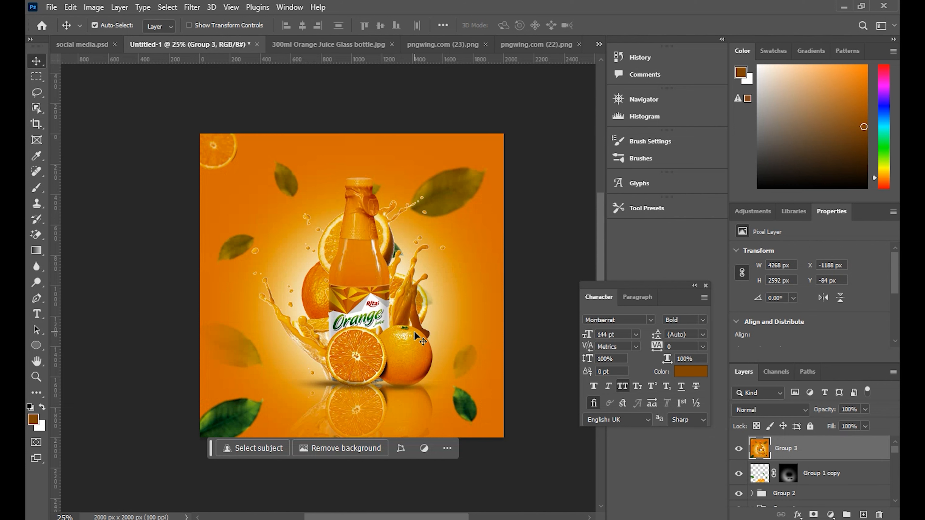
{"action": "scroll", "coordinate": [408, 305], "scroll_direction": "down", "scroll_amount": 2}
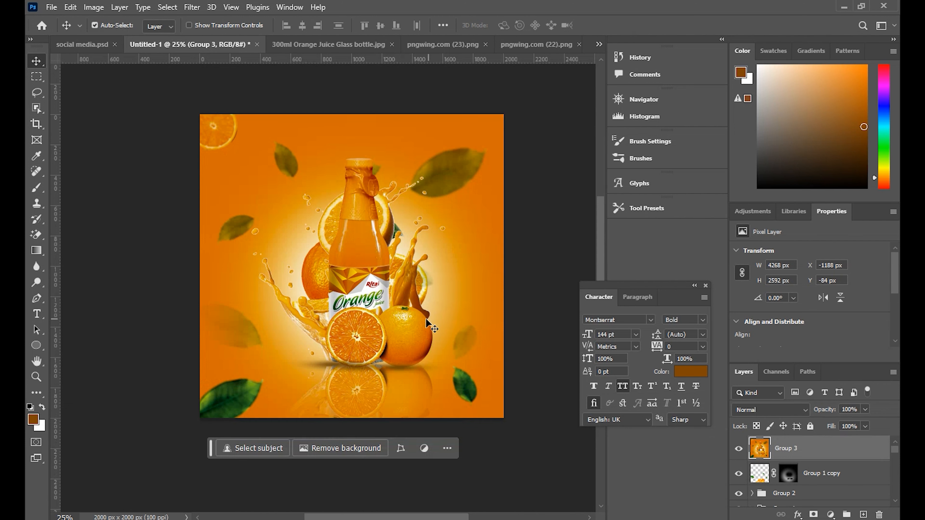
{"action": "scroll", "coordinate": [408, 306], "scroll_direction": "up", "scroll_amount": 1}
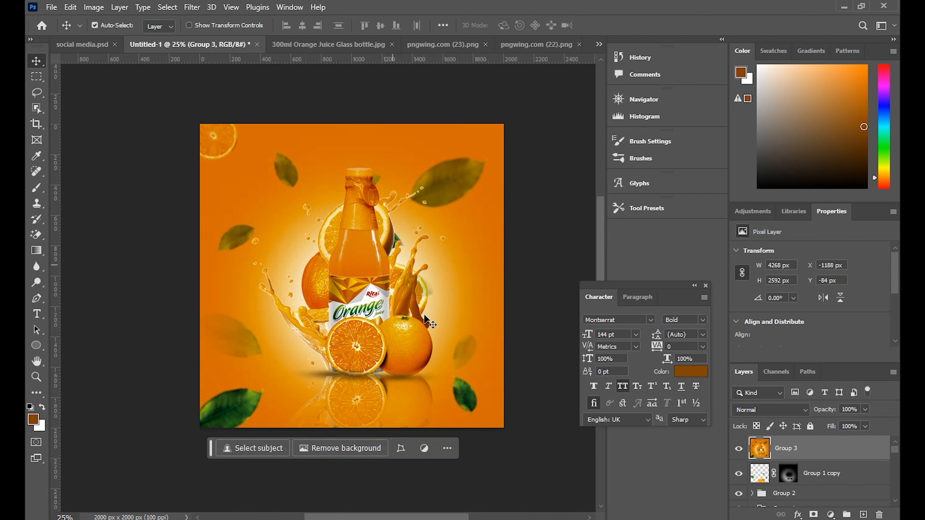
{"action": "scroll", "coordinate": [422, 364], "scroll_direction": "down", "scroll_amount": 1}
{"action": "scroll", "coordinate": [424, 365], "scroll_direction": "up", "scroll_amount": 1}
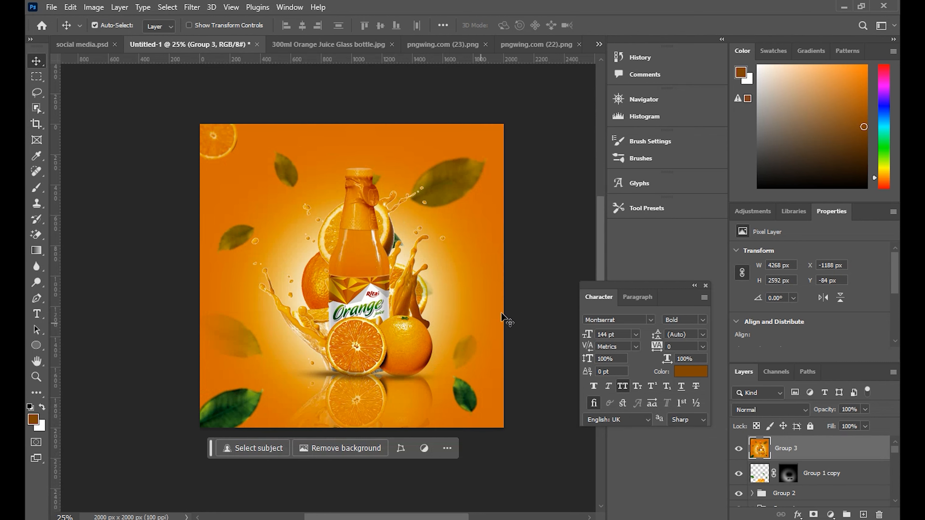